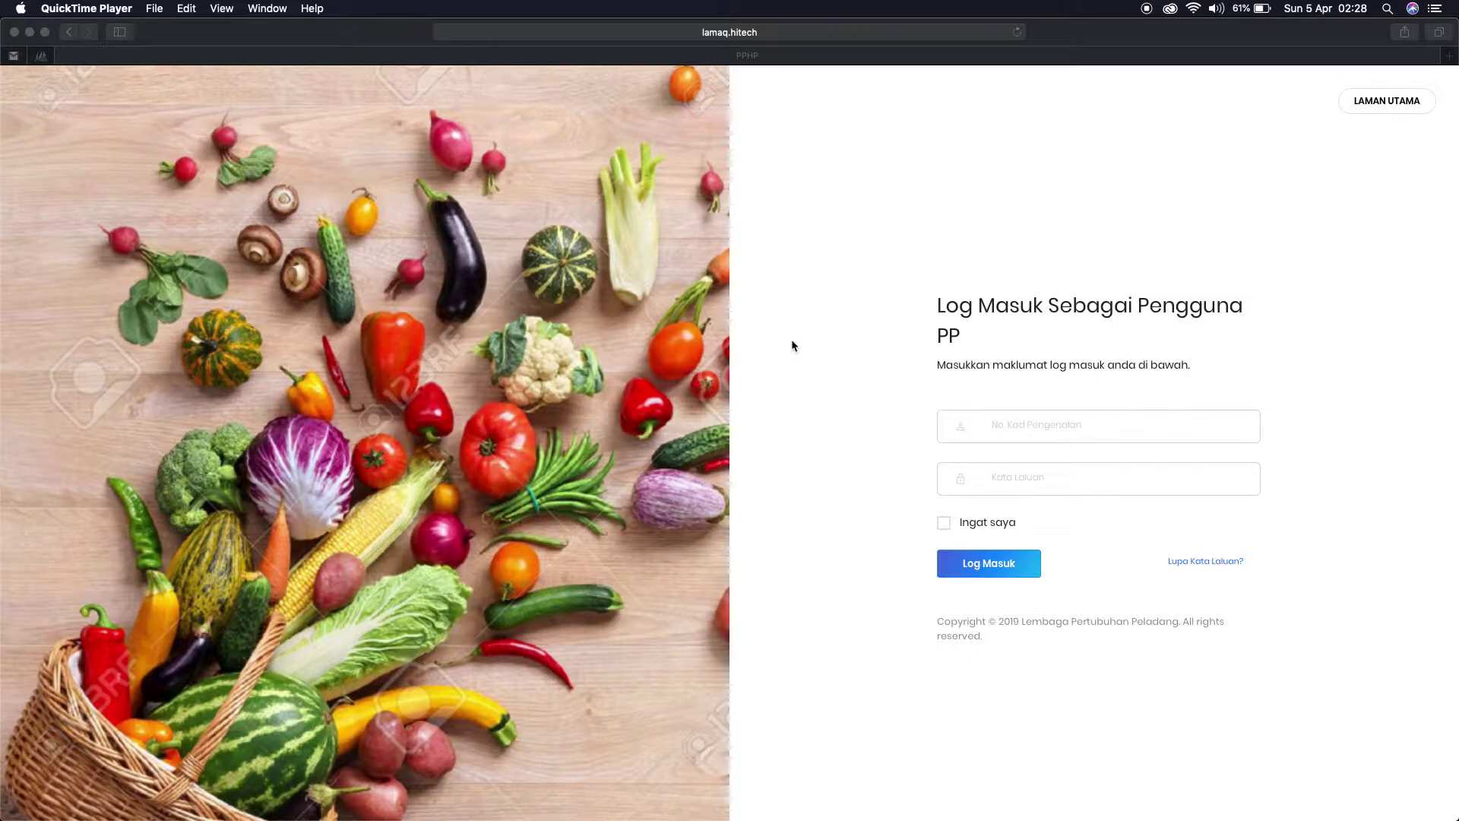
Step: Log in to PPHP with the clerk's identity card number and password
click(1017, 427)
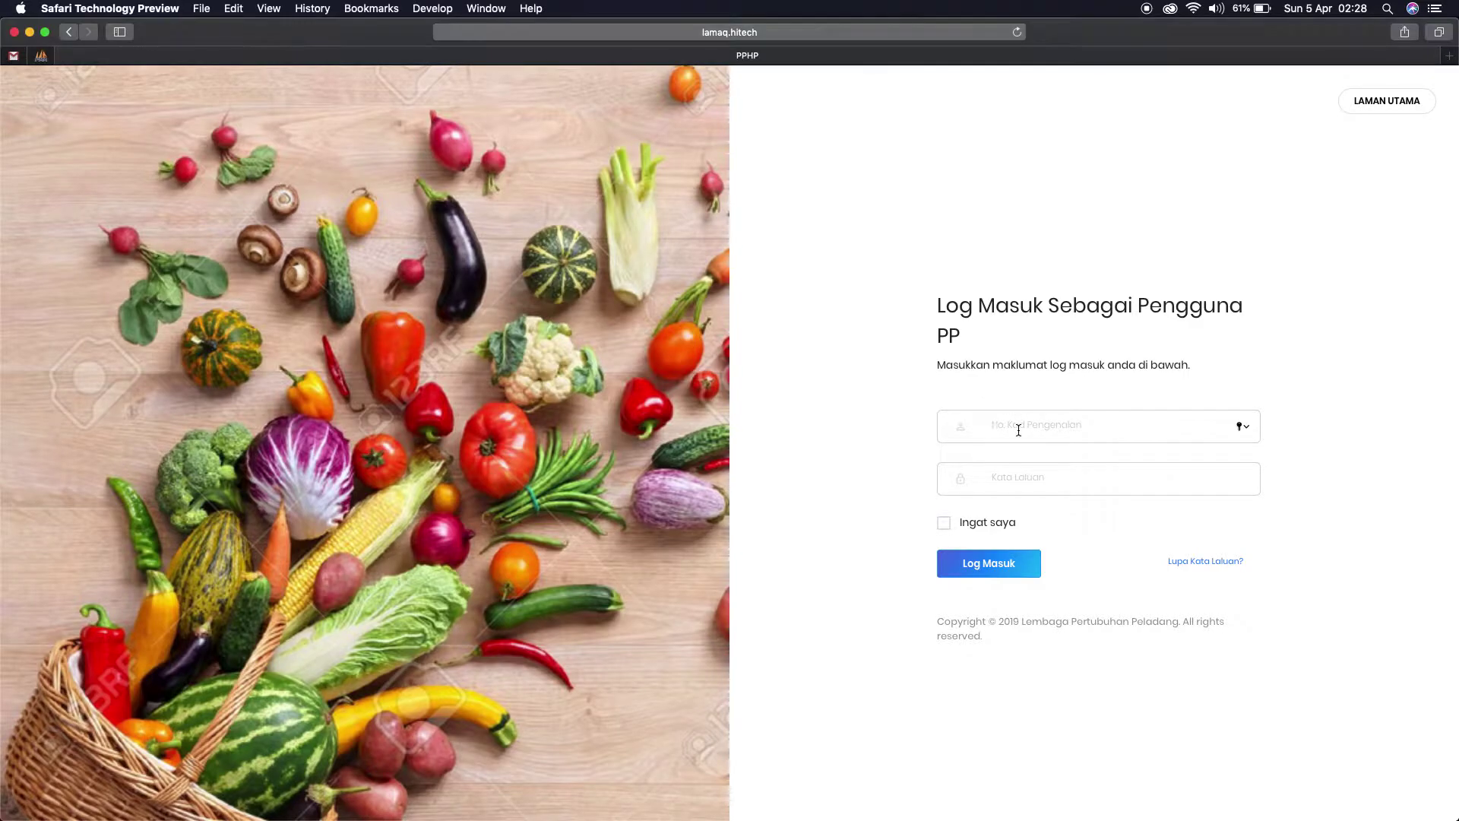
text(3333)
click(1018, 479)
text(•••••••)
click(990, 561)
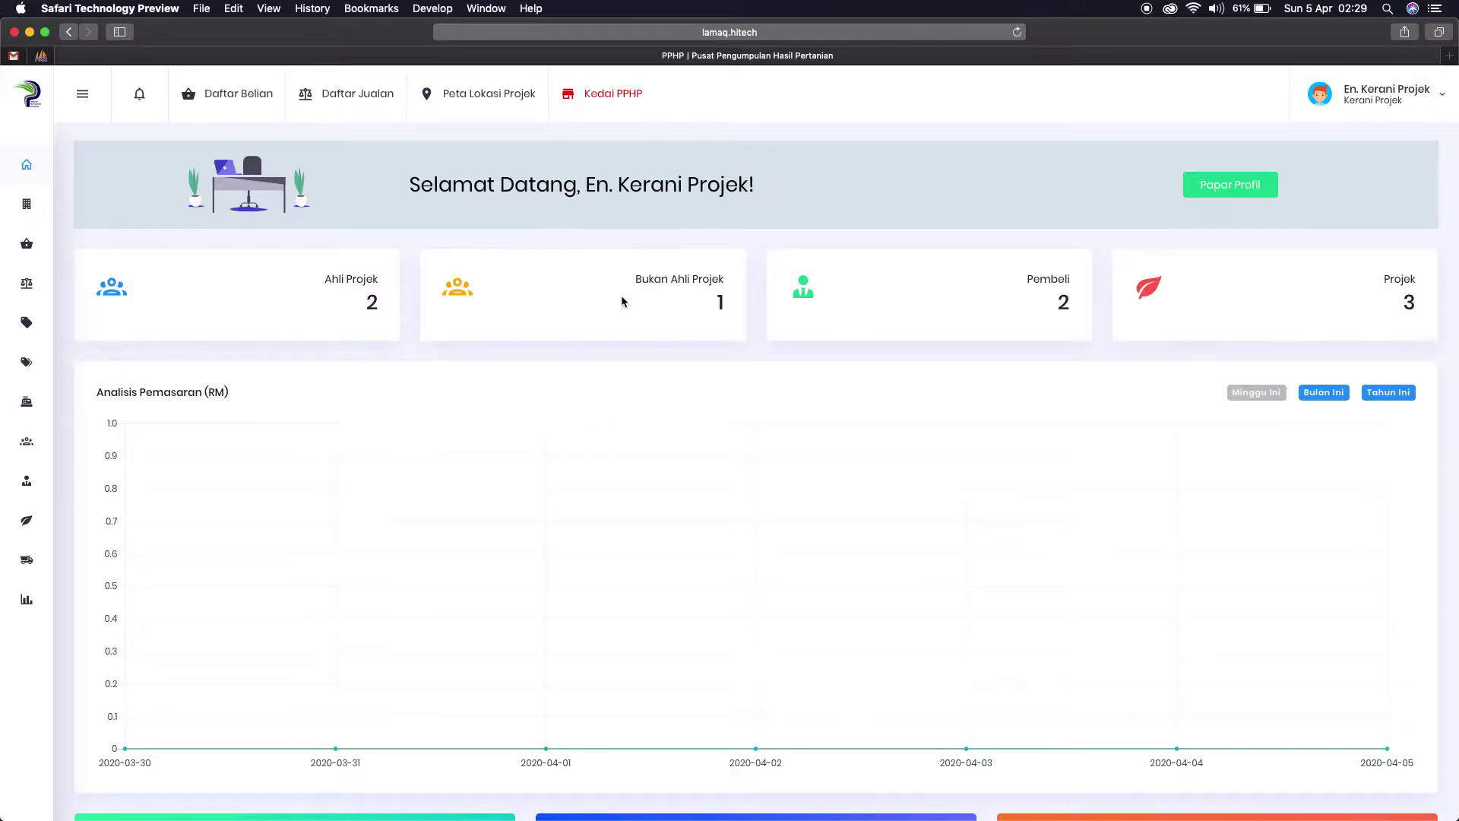
Step: Open the Pertubuhan Peladang page to view the Kuala Langat and Banting collection centres
scroll(585, 370, down, 5)
scroll(585, 371, up, 5)
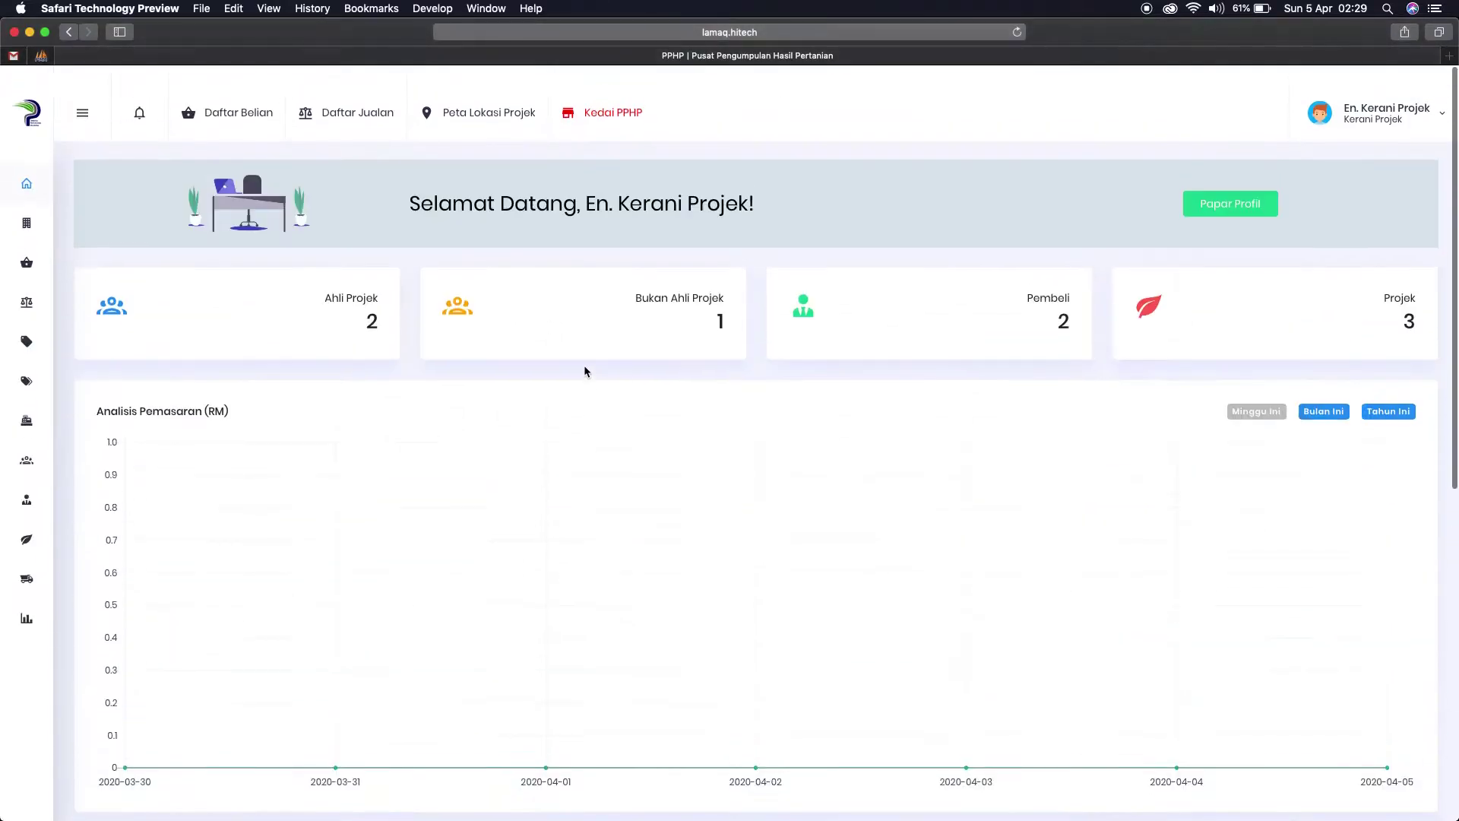
click(26, 205)
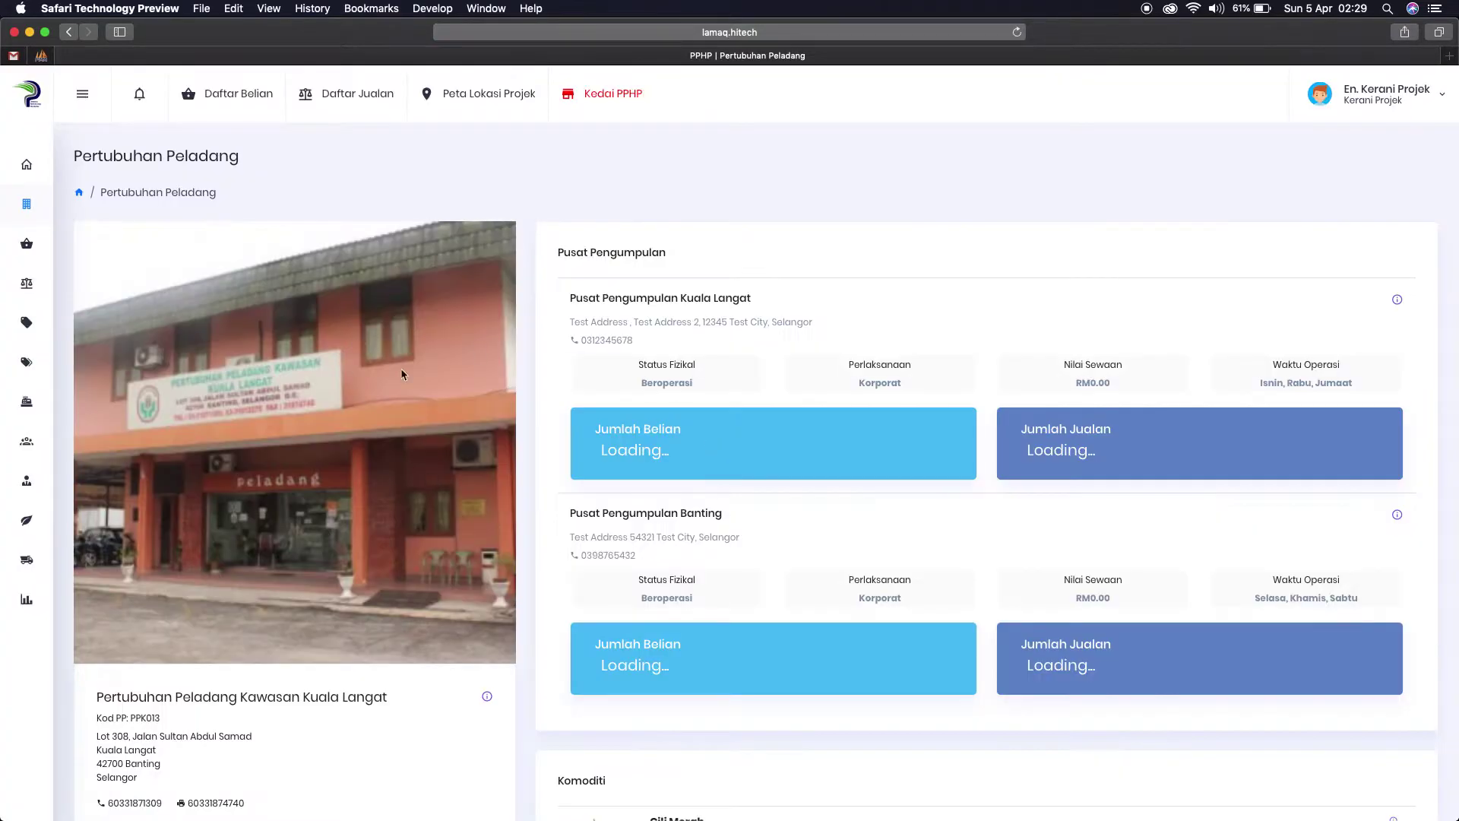
scroll(511, 534, down, 3)
scroll(510, 534, up, 3)
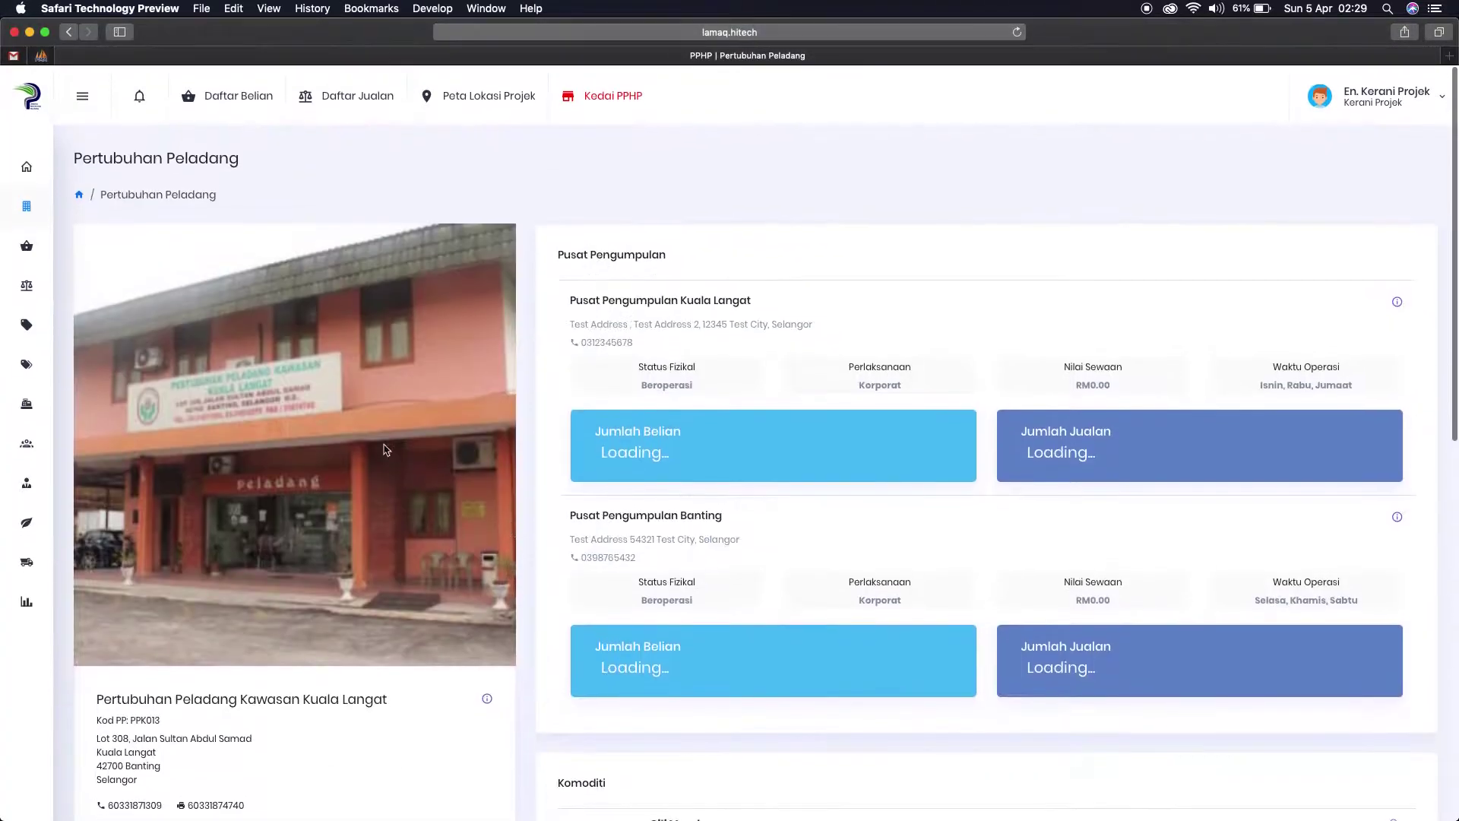
mouse_move(27, 560)
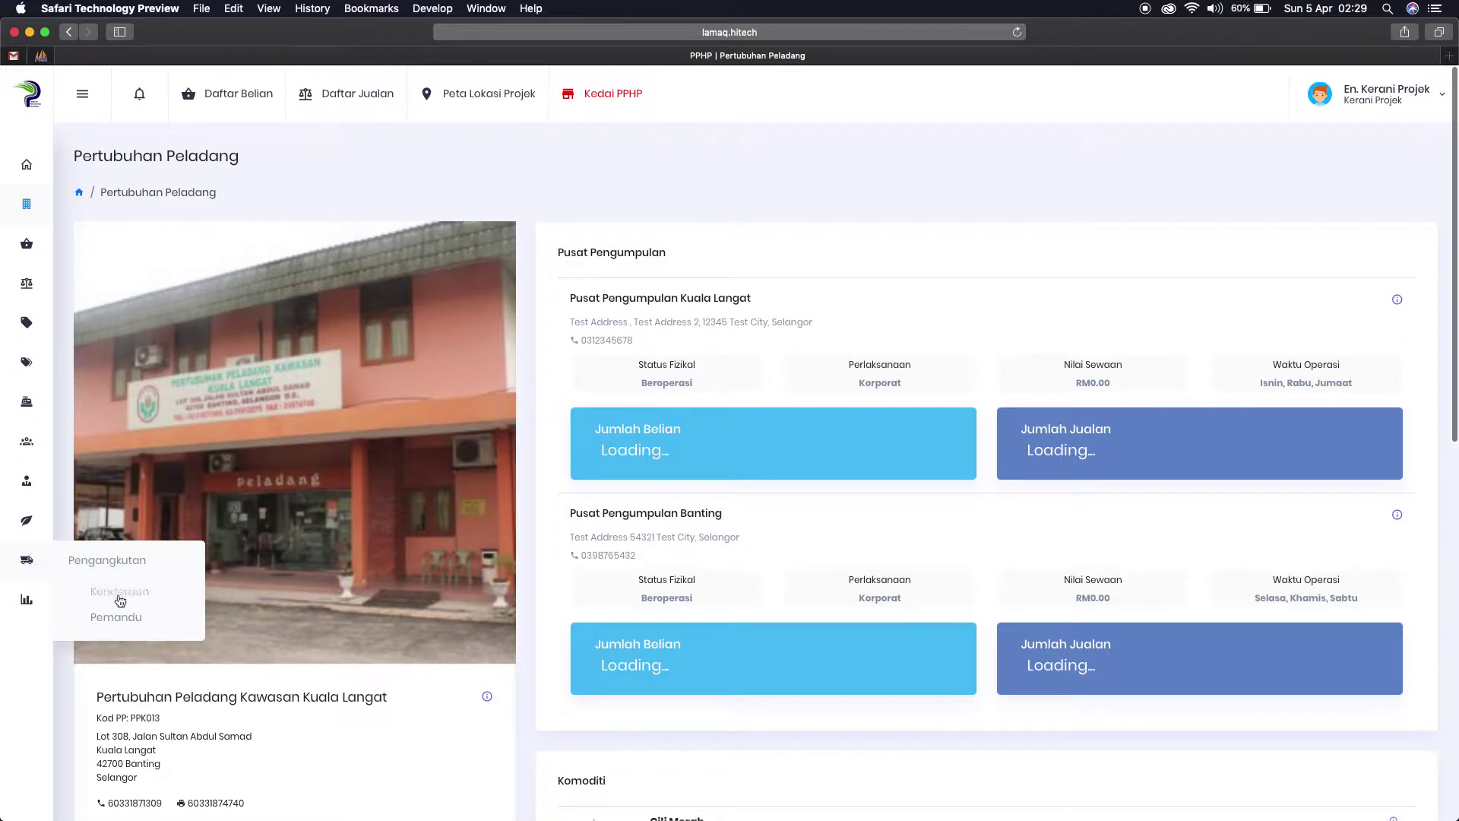
mouse_move(32, 485)
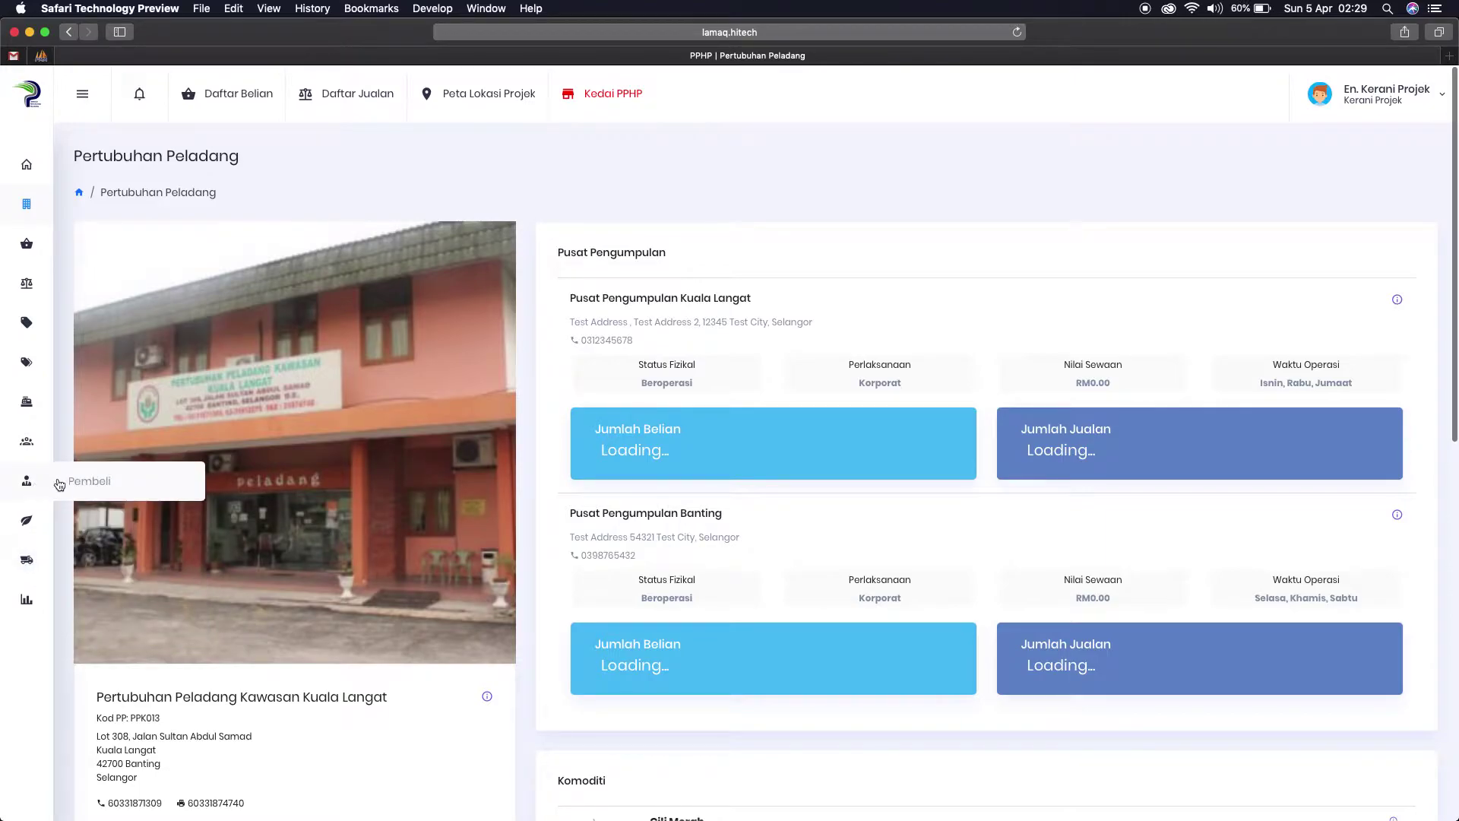
mouse_move(31, 444)
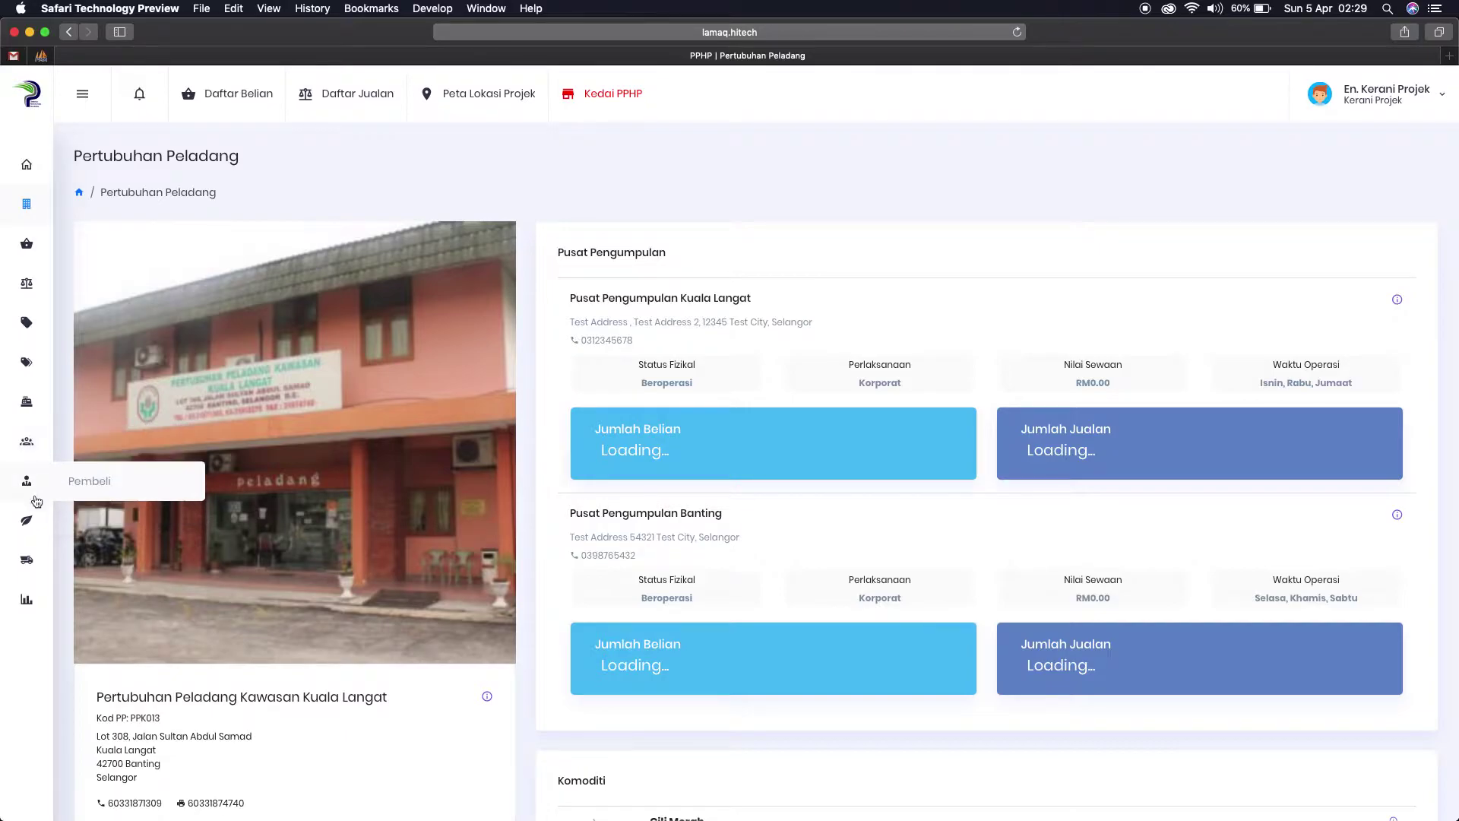
mouse_move(63, 530)
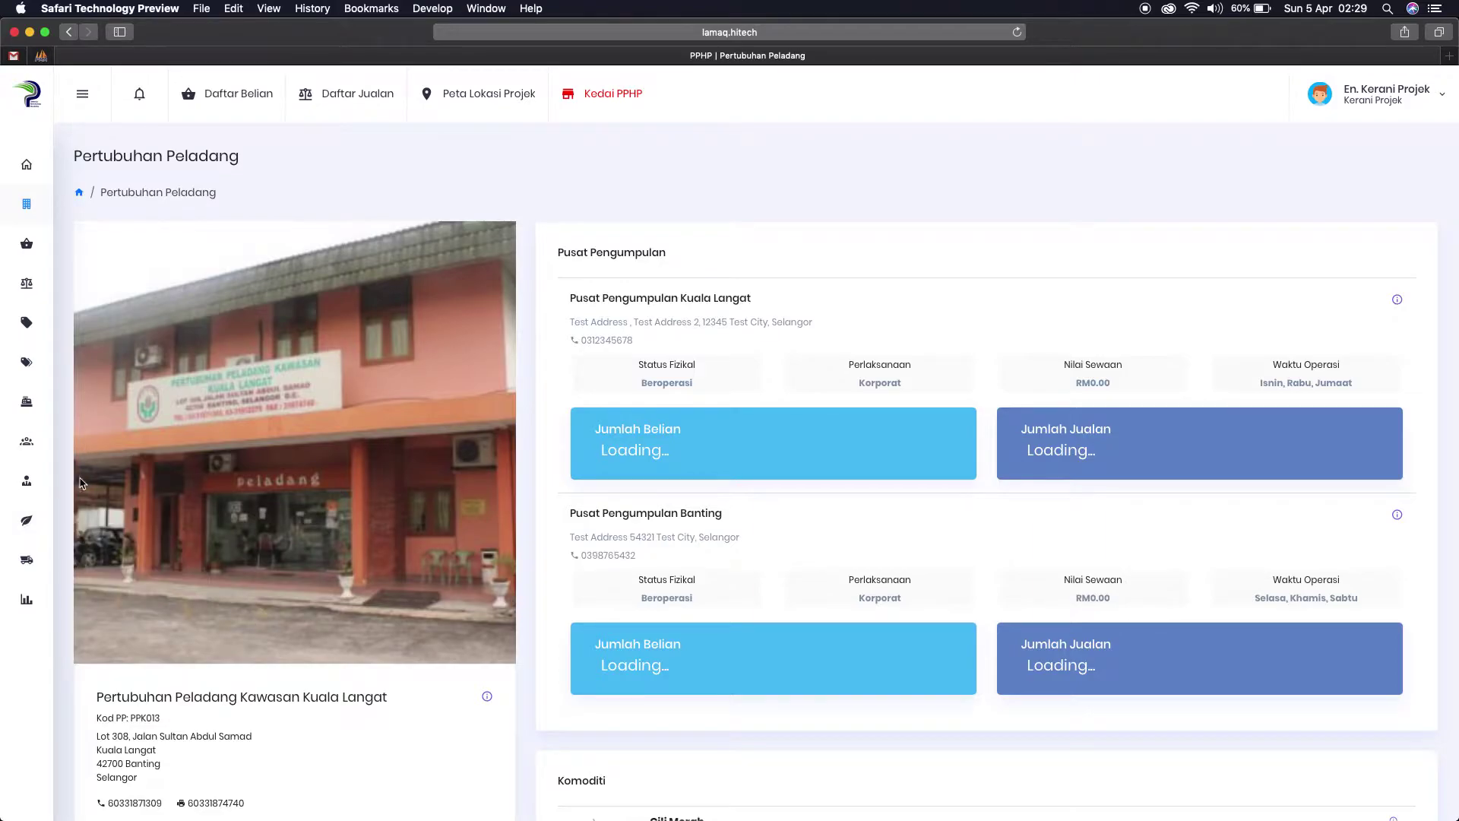
Step: Check the collection centre choices on Daftar Belian, then return to the dashboard
click(237, 100)
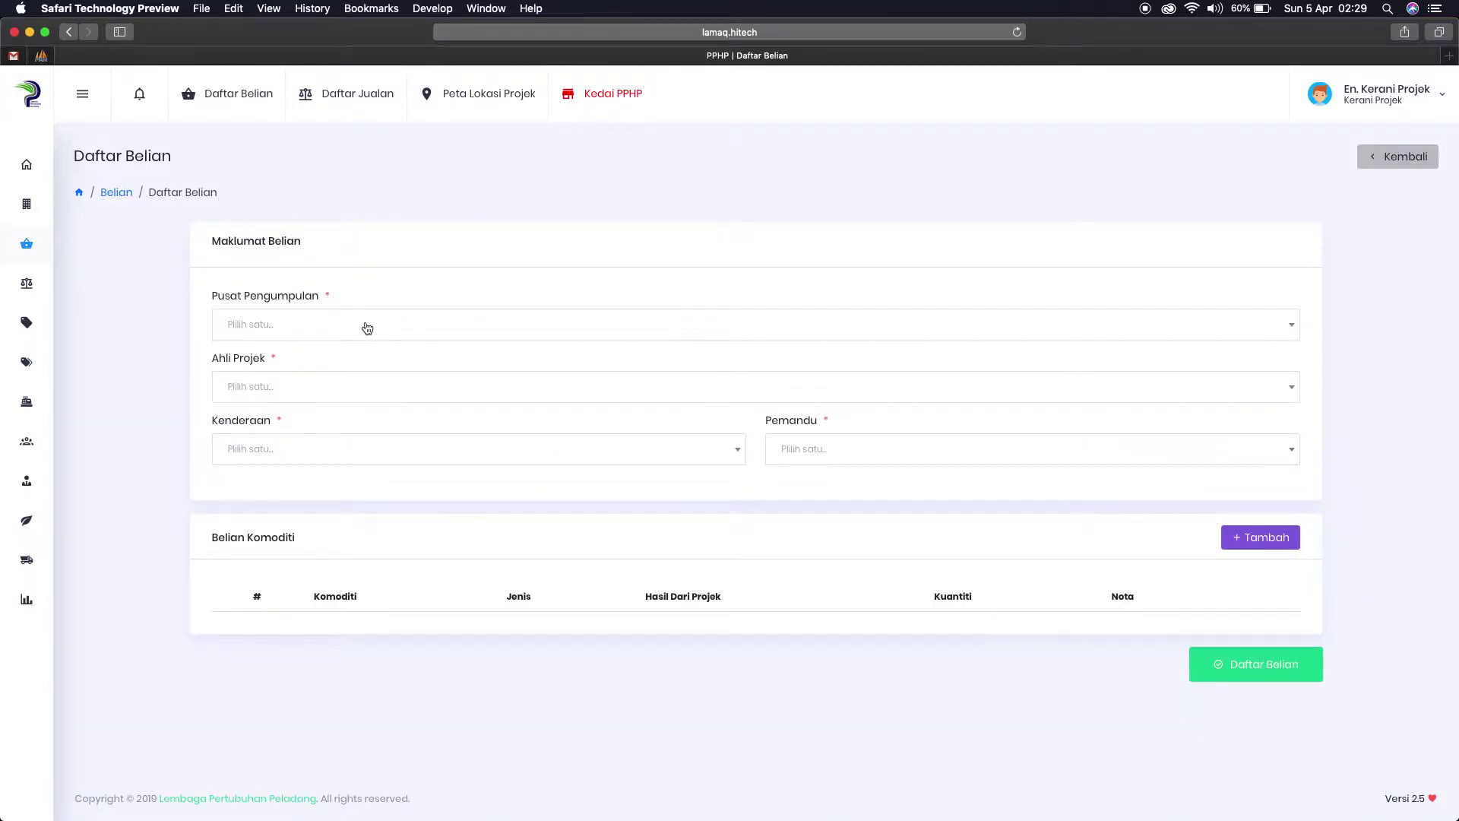
click(367, 327)
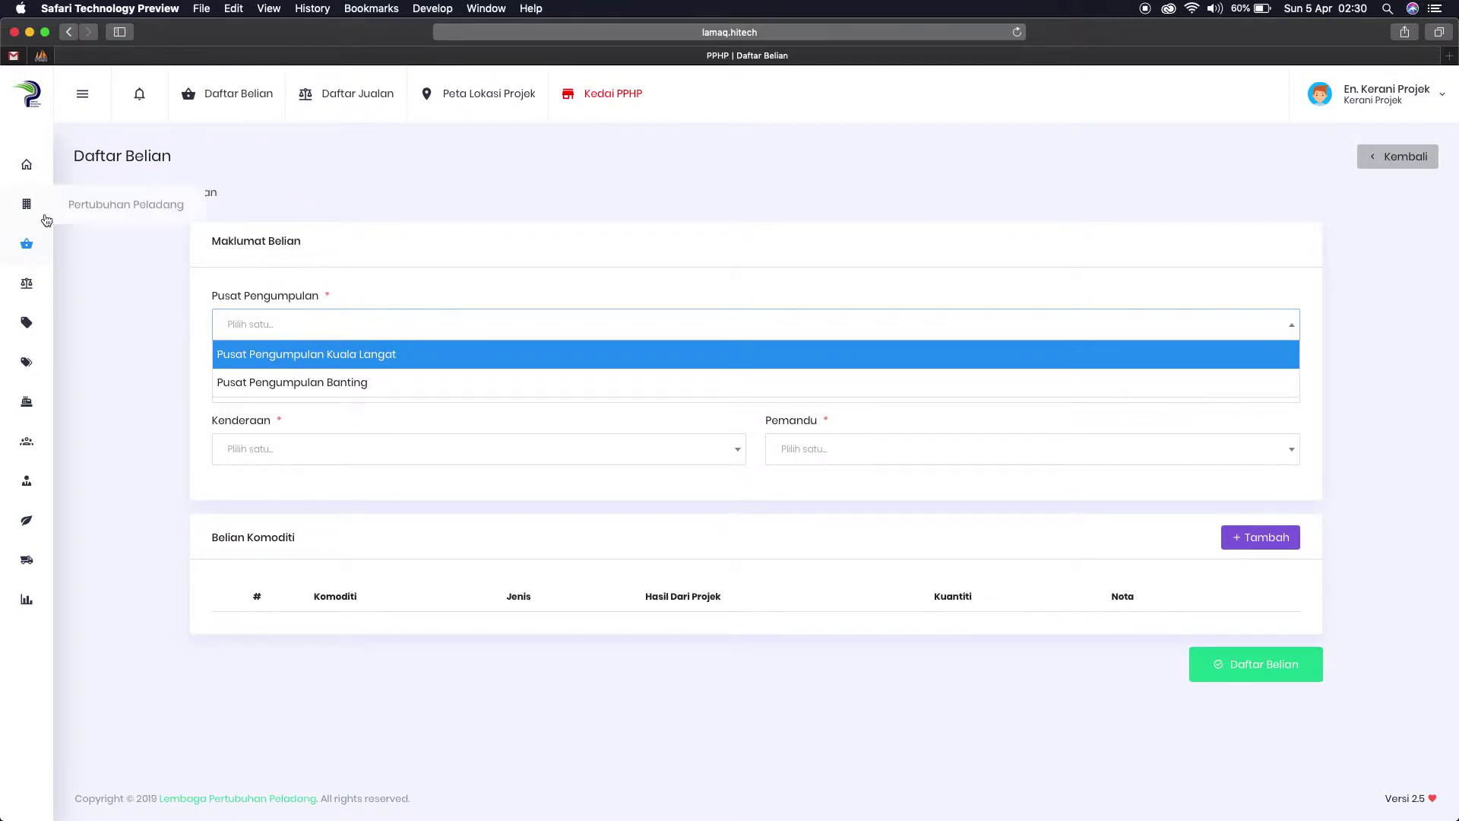
click(30, 97)
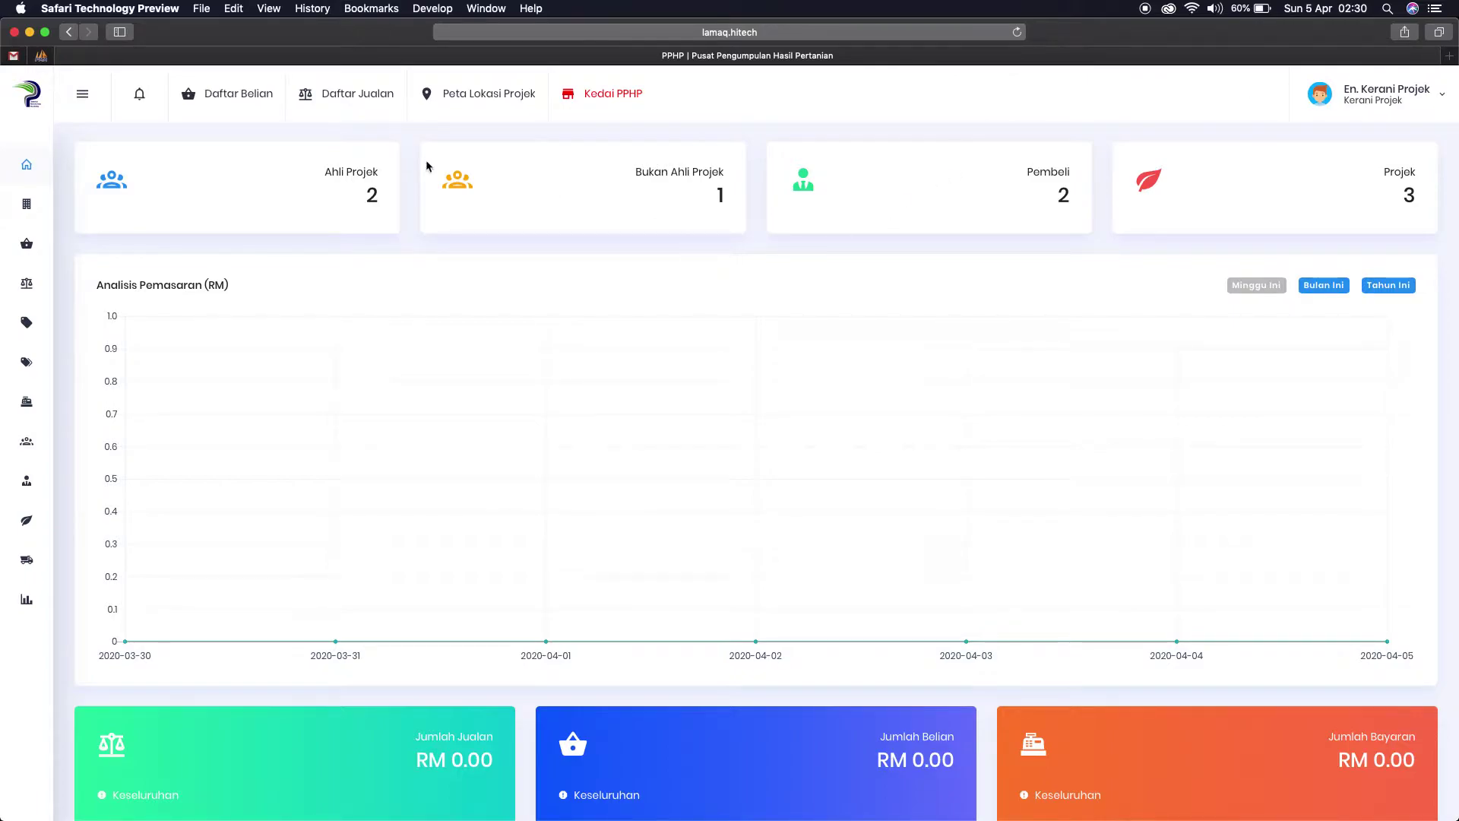
Step: Expand the sidebar's Belian section and open the Daftar Belian form
click(83, 97)
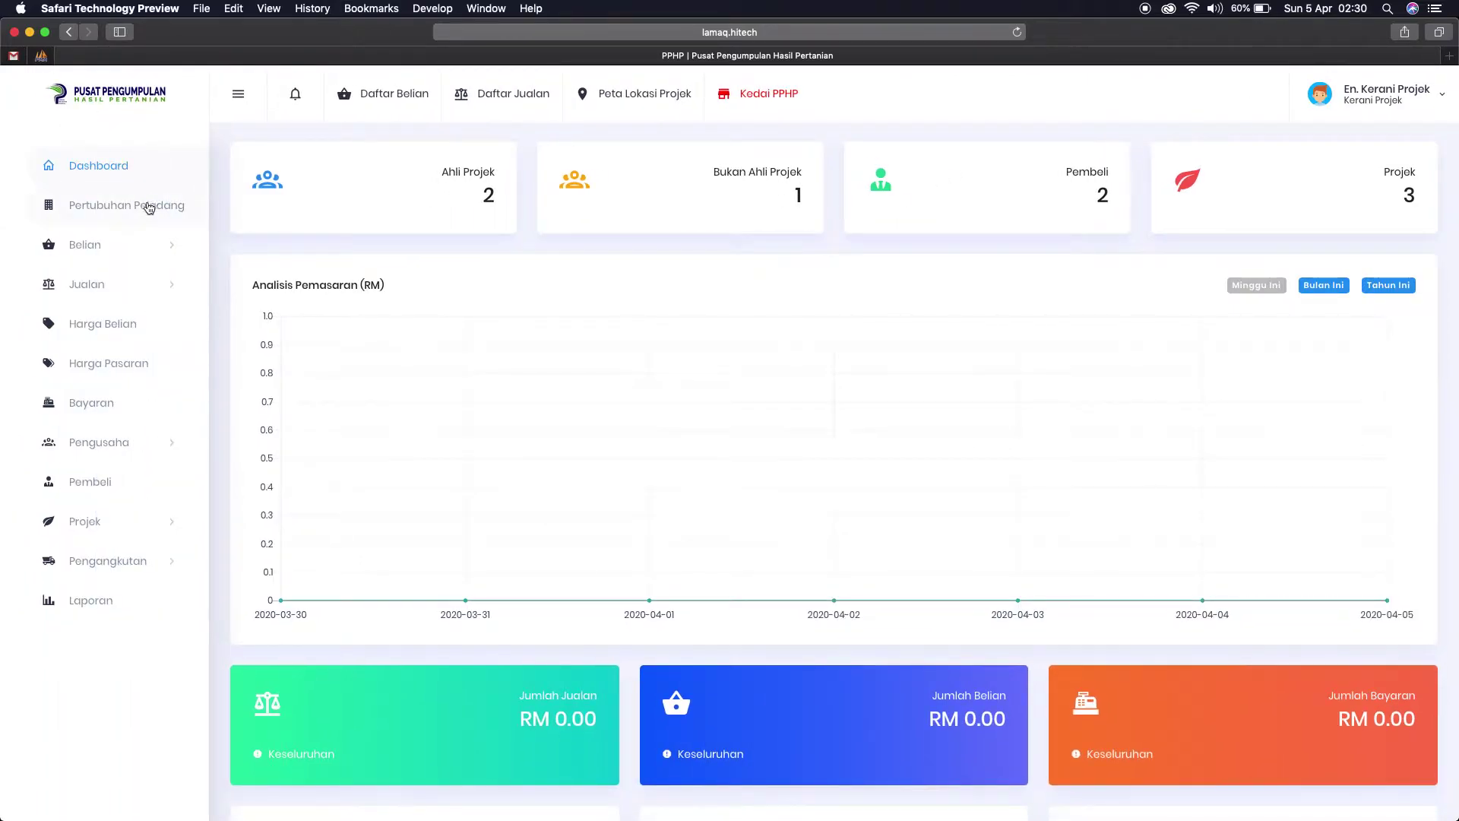
click(122, 245)
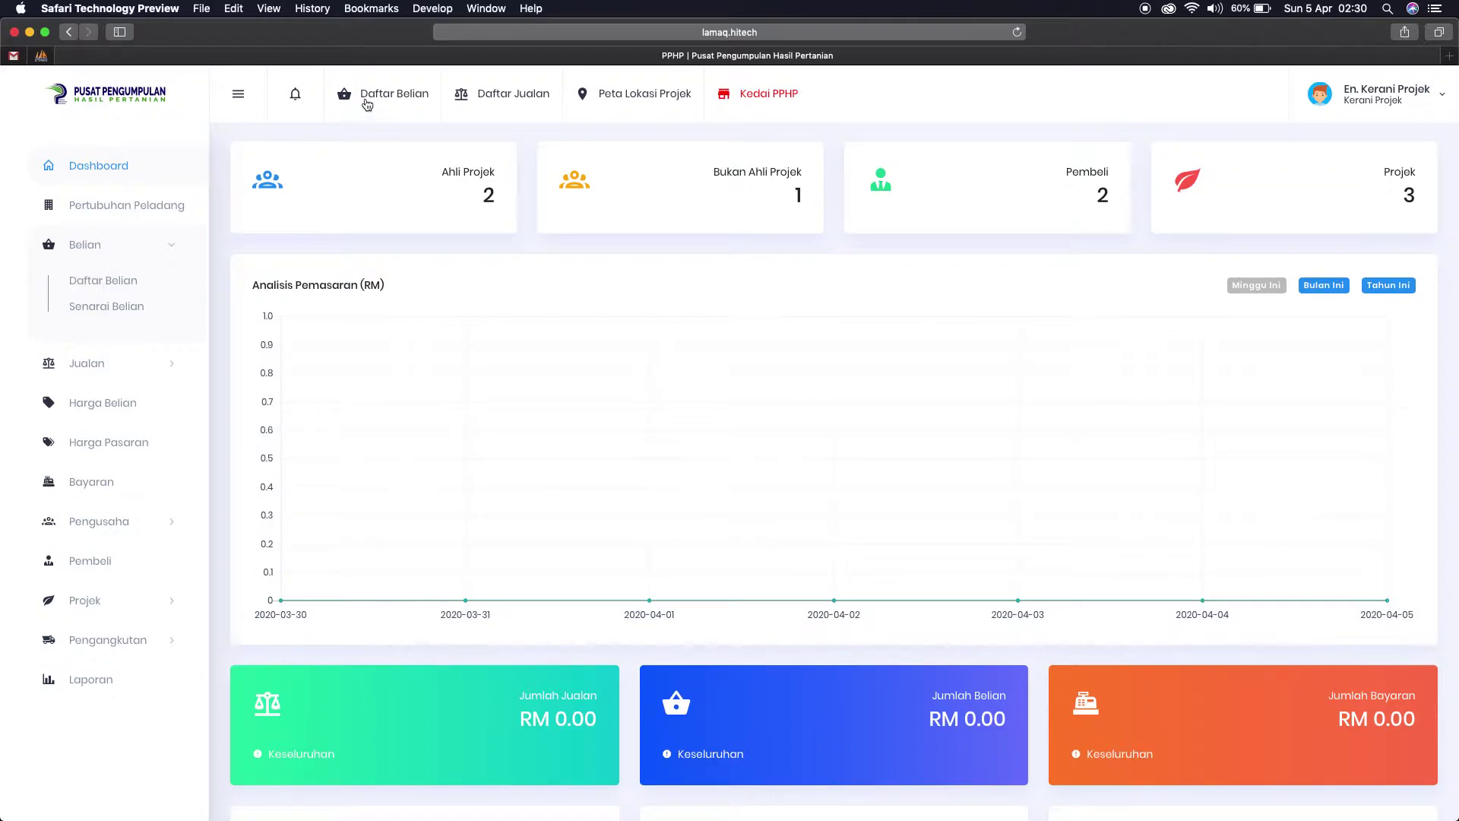
scroll(367, 104, down, 1)
click(378, 92)
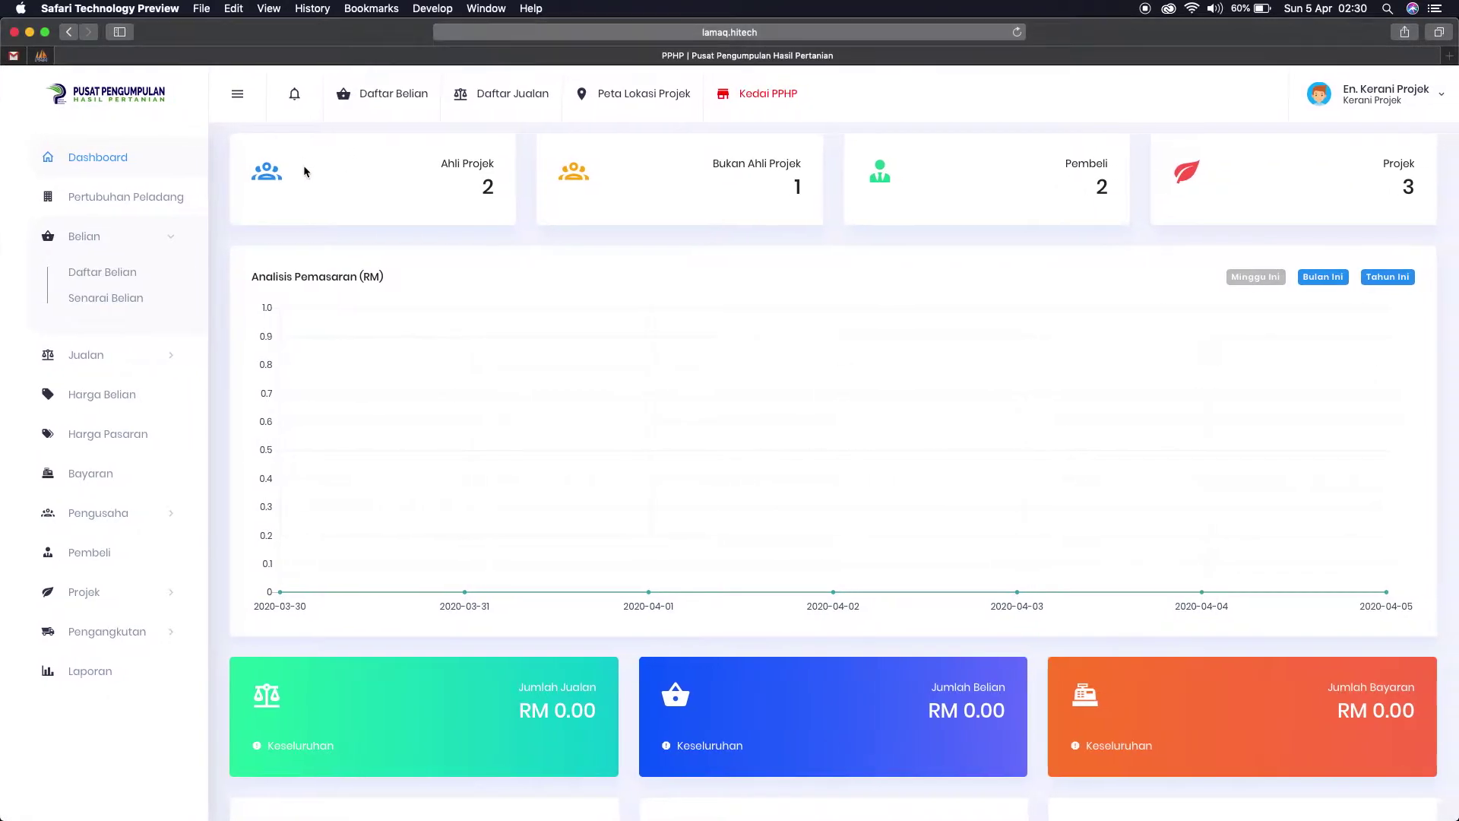
click(195, 226)
click(364, 99)
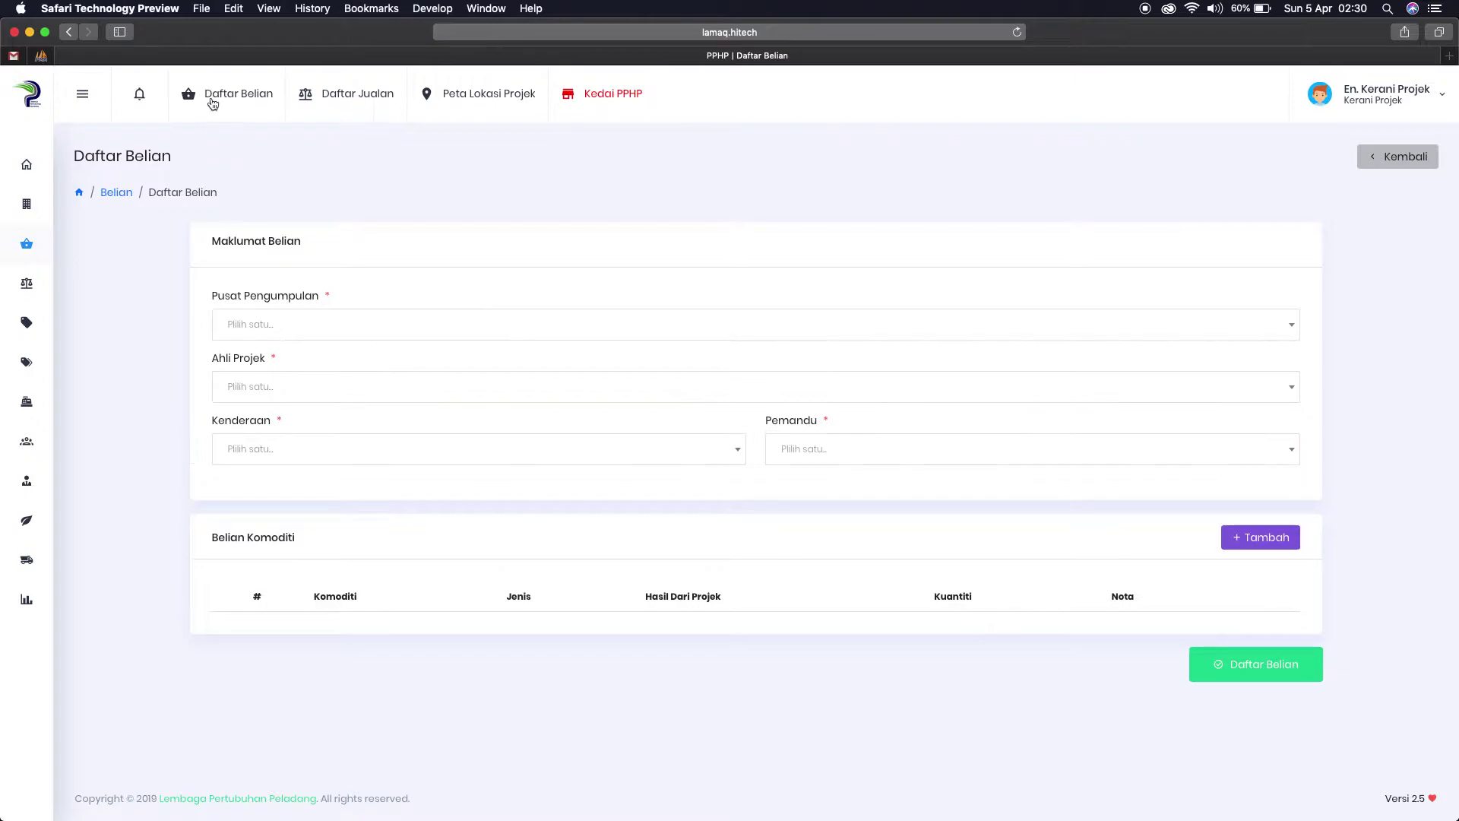
mouse_move(29, 247)
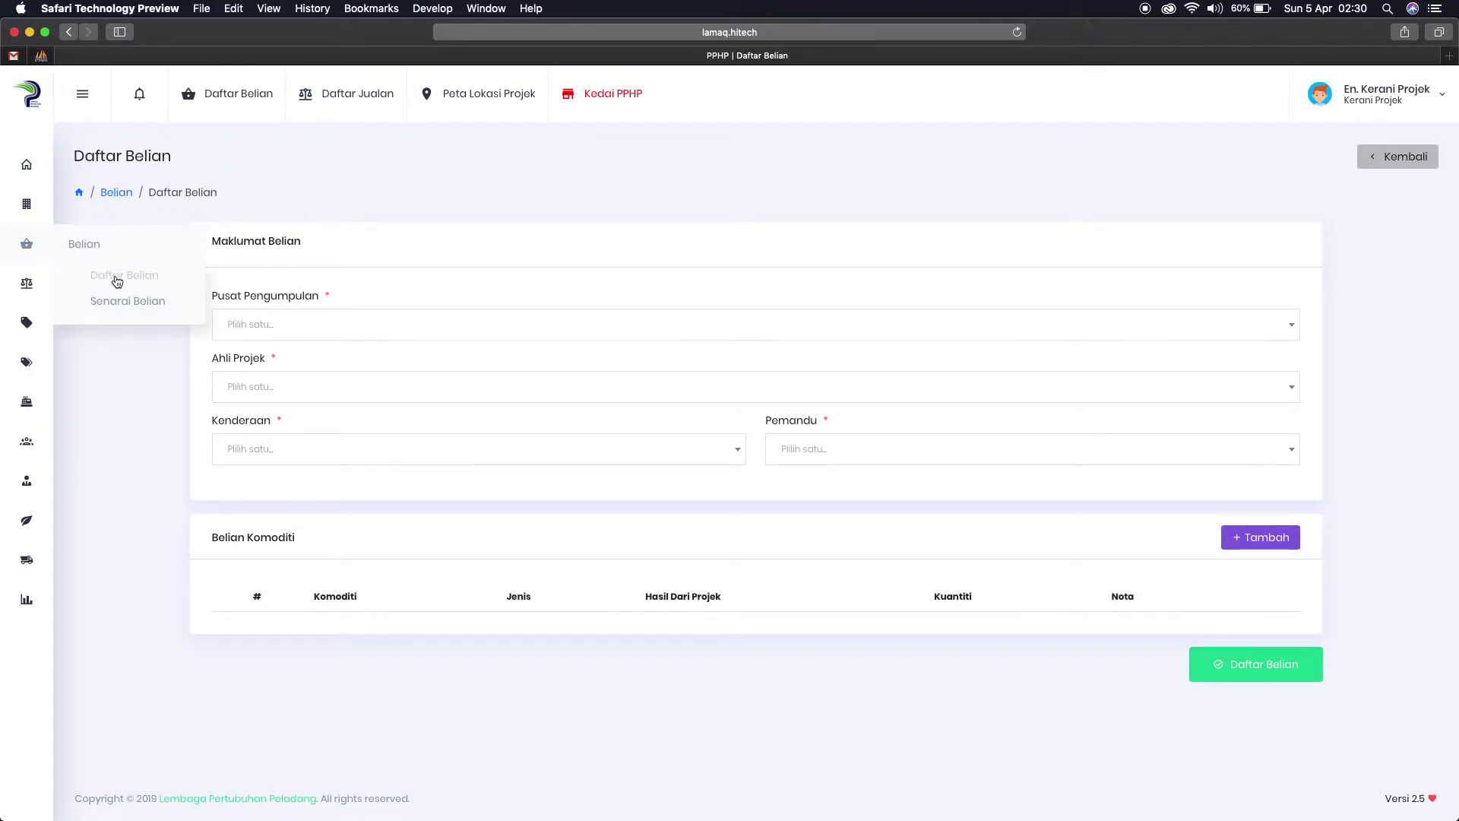
click(117, 279)
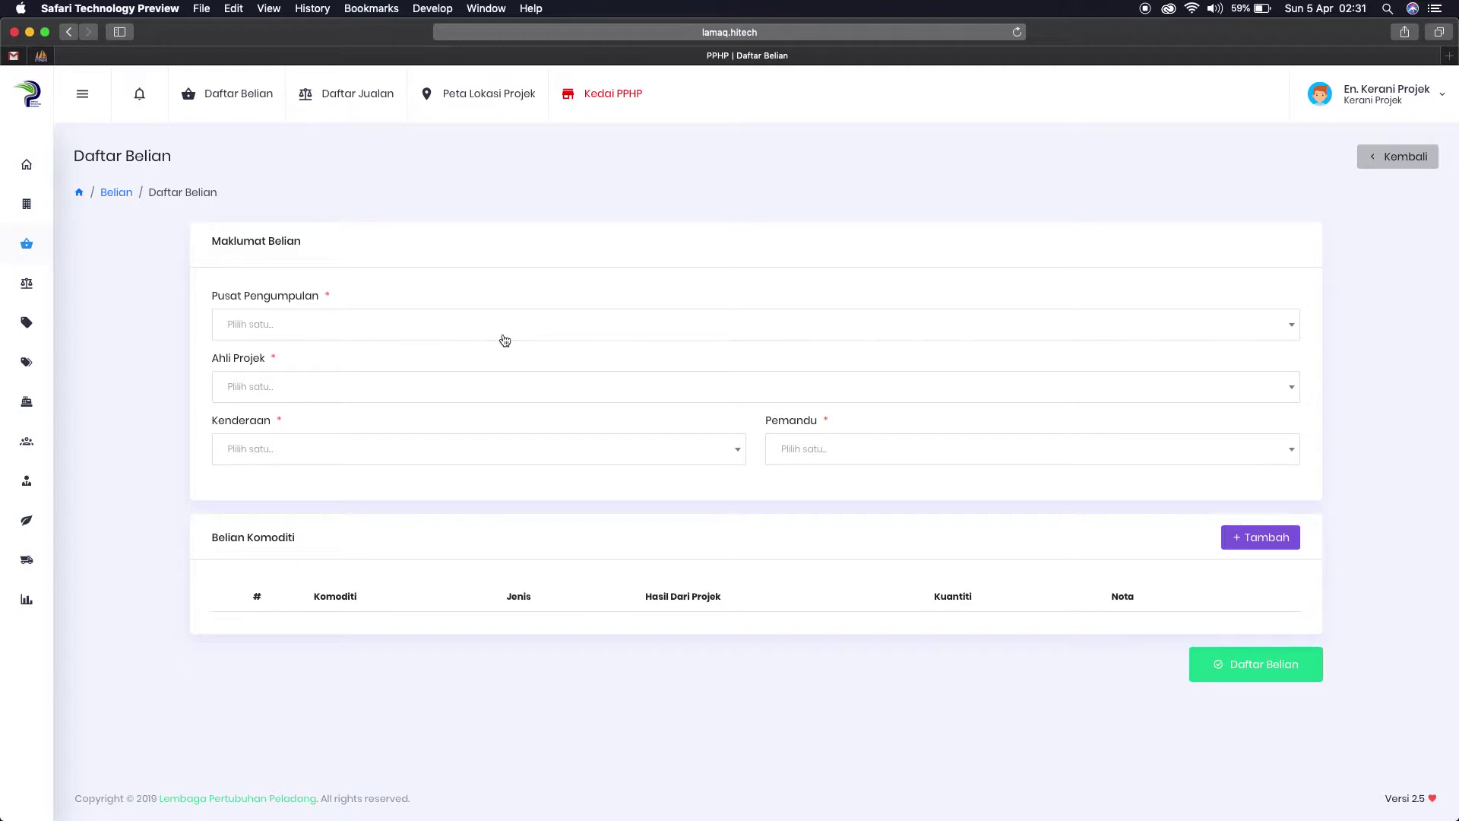
click(359, 333)
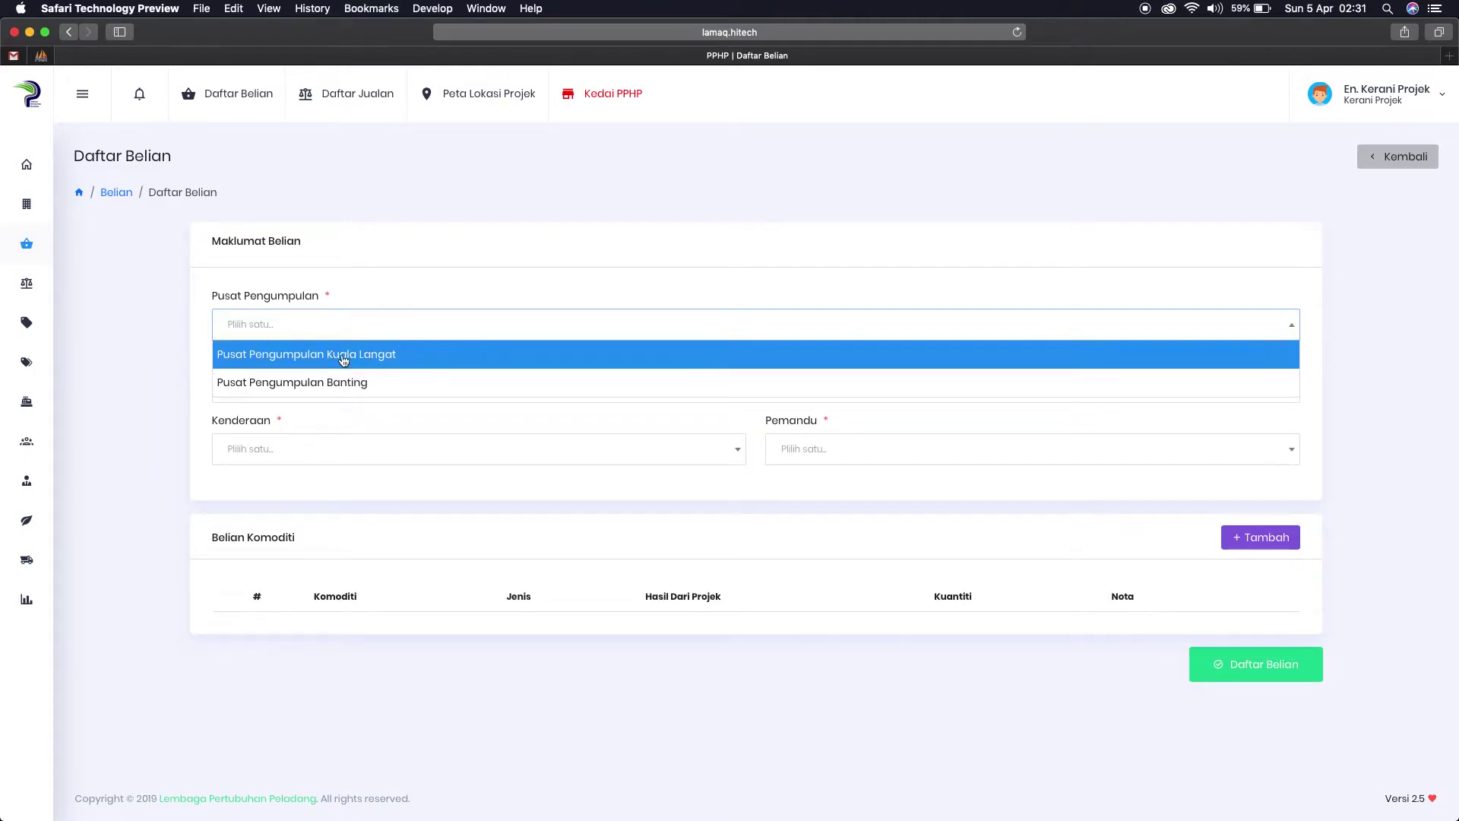
click(150, 293)
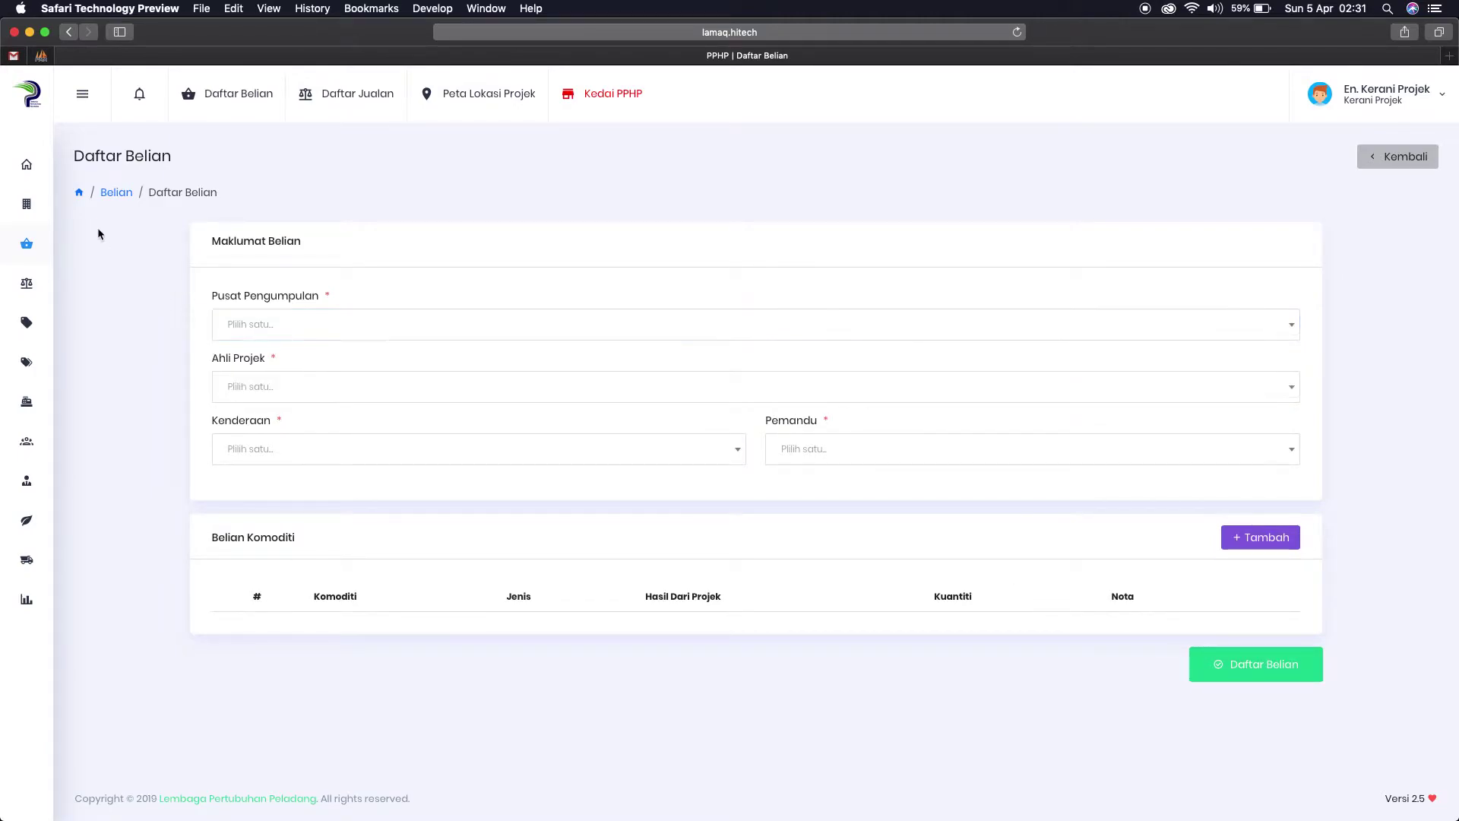
Step: Check the Kuala Langat and Banting centre names, then list Daftar Belian's collection centres
click(27, 202)
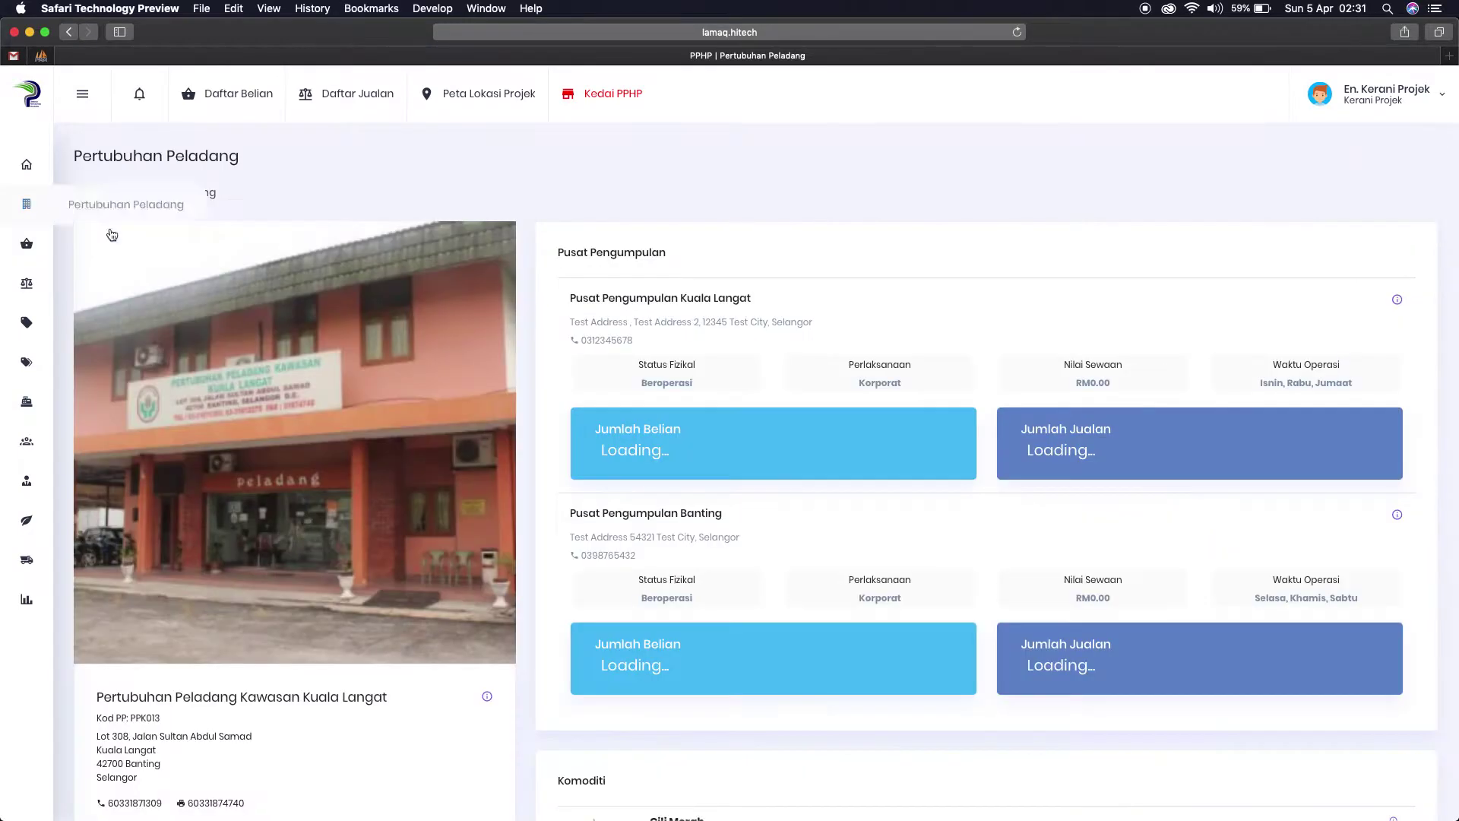
mouse_move(572, 303)
mouse_down()
mouse_move(752, 301)
mouse_move(575, 301)
mouse_up()
click(754, 303)
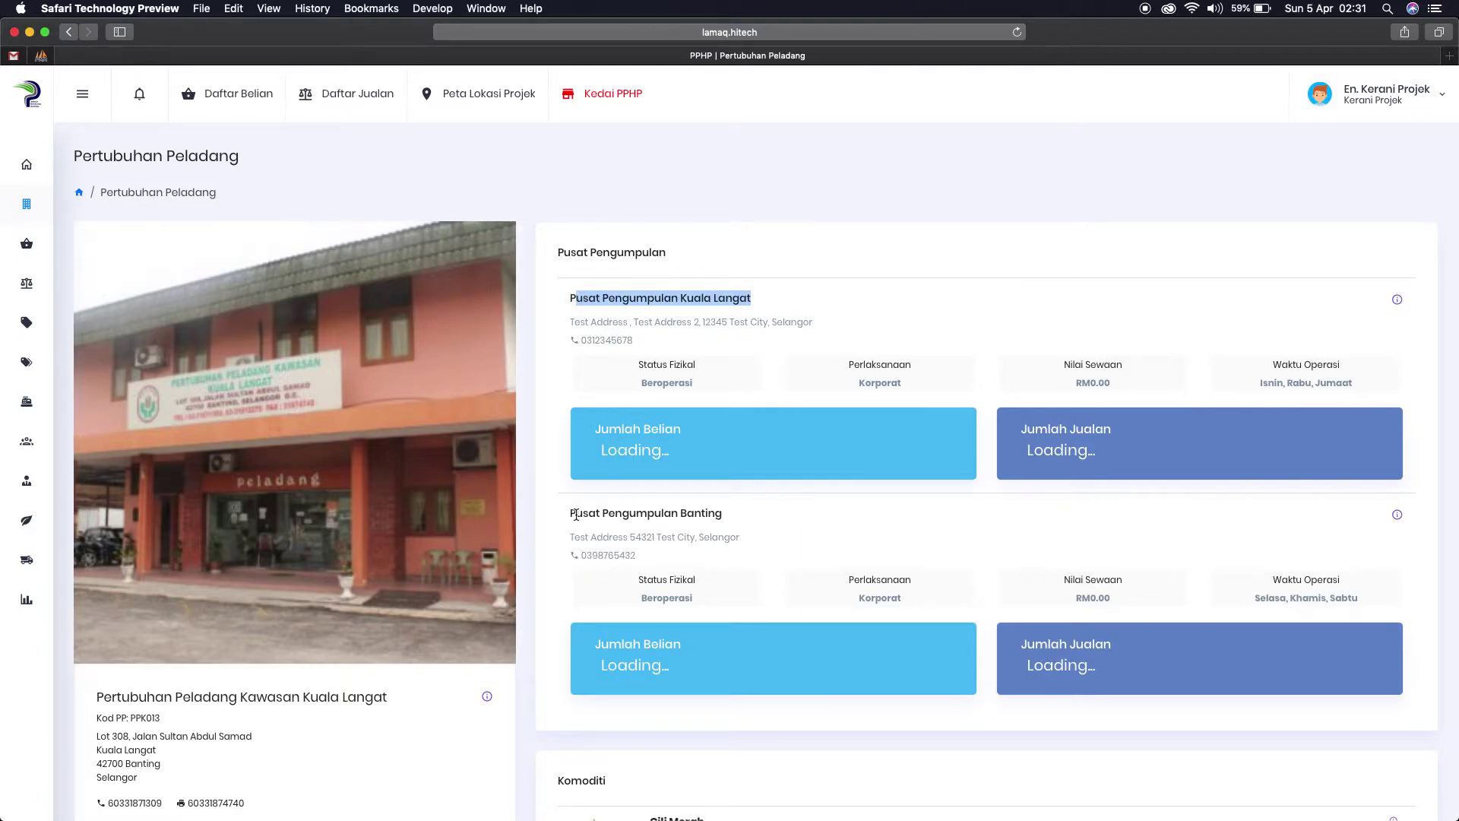
drag(575, 515, 763, 515)
click(234, 97)
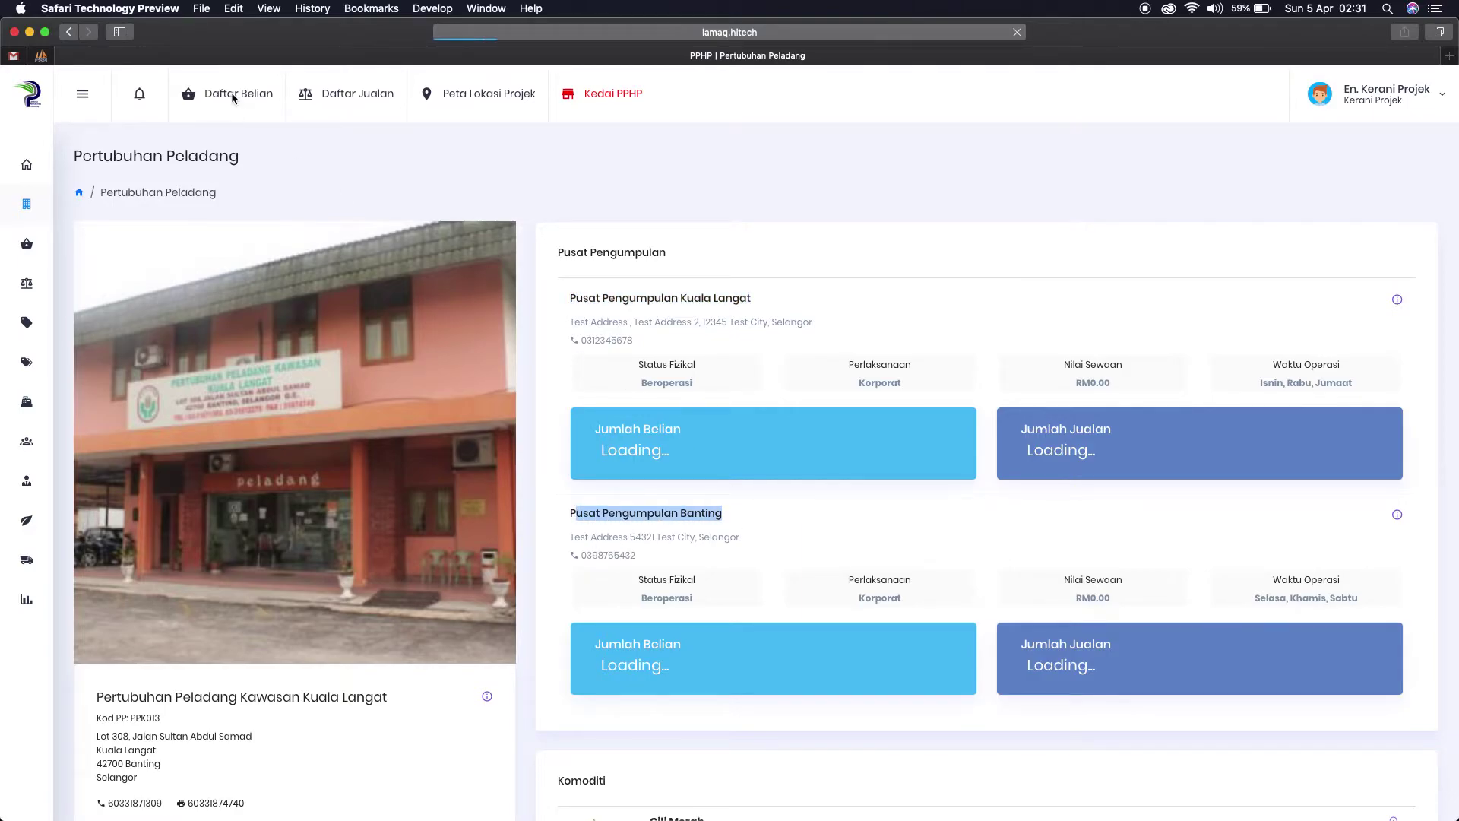
click(351, 319)
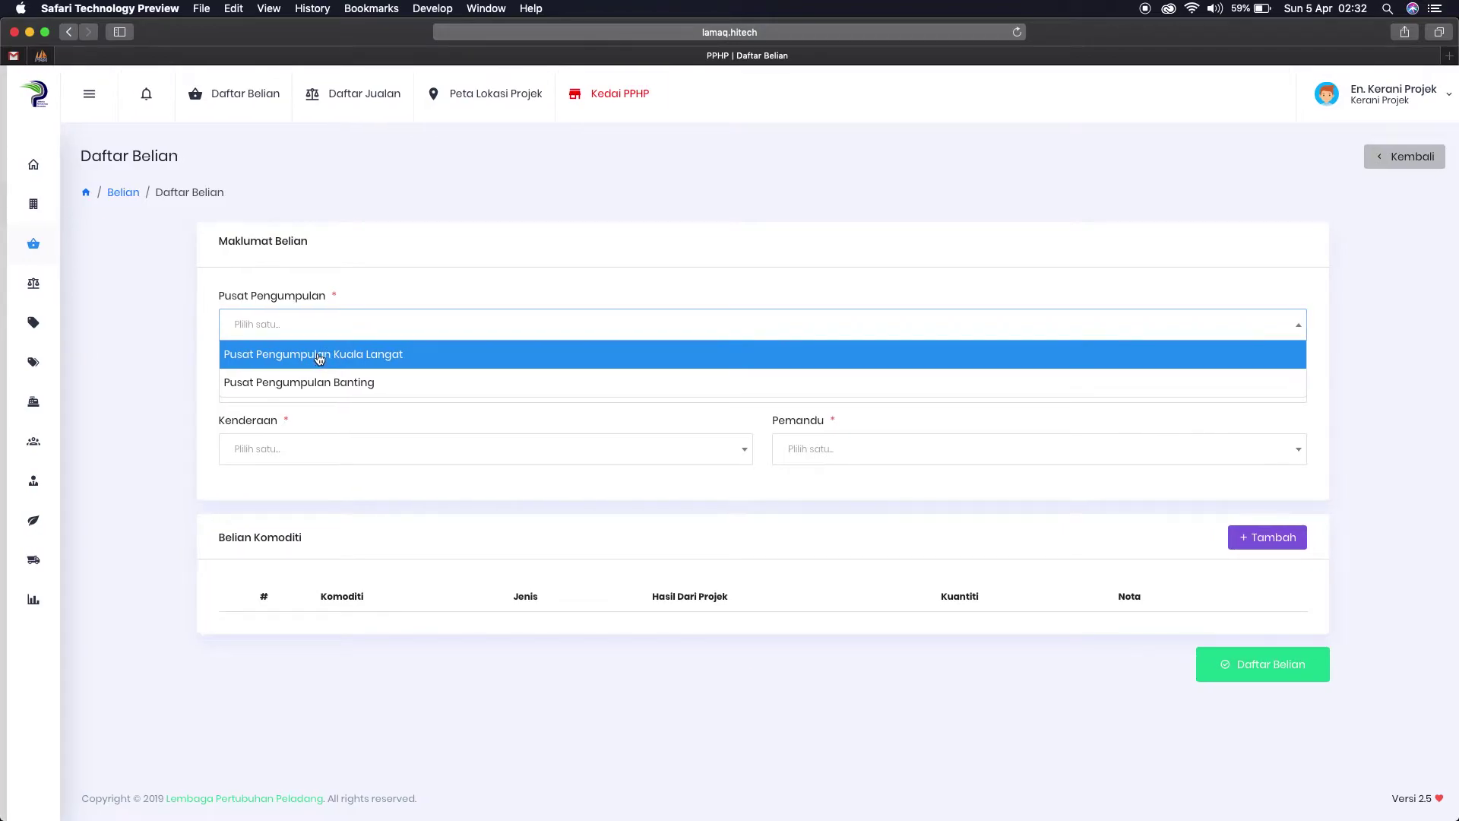
Step: Set the collection centre to Pusat Pengumpulan Kuala Langat and search project members for the farmer
click(296, 355)
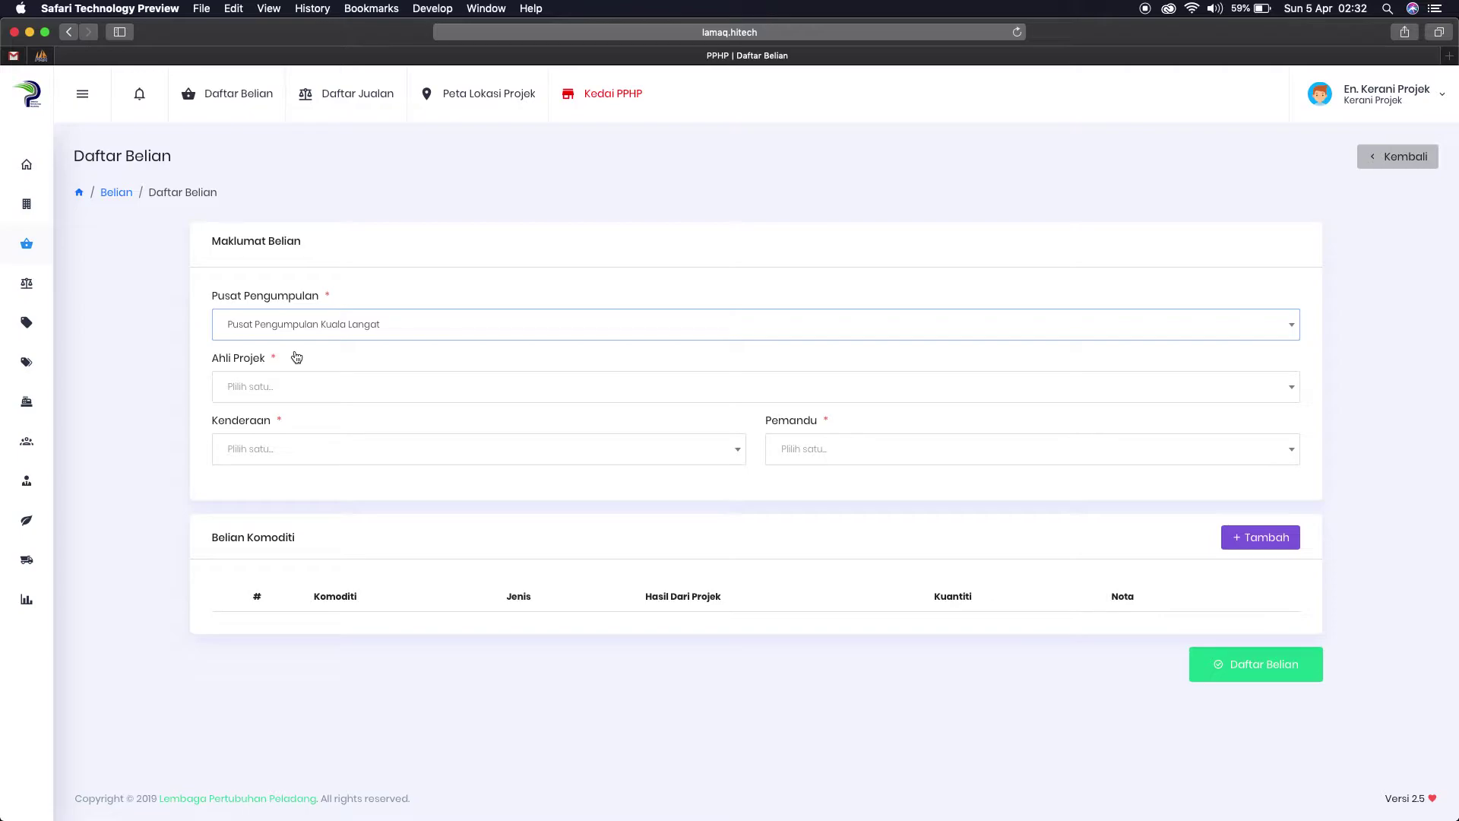
click(293, 387)
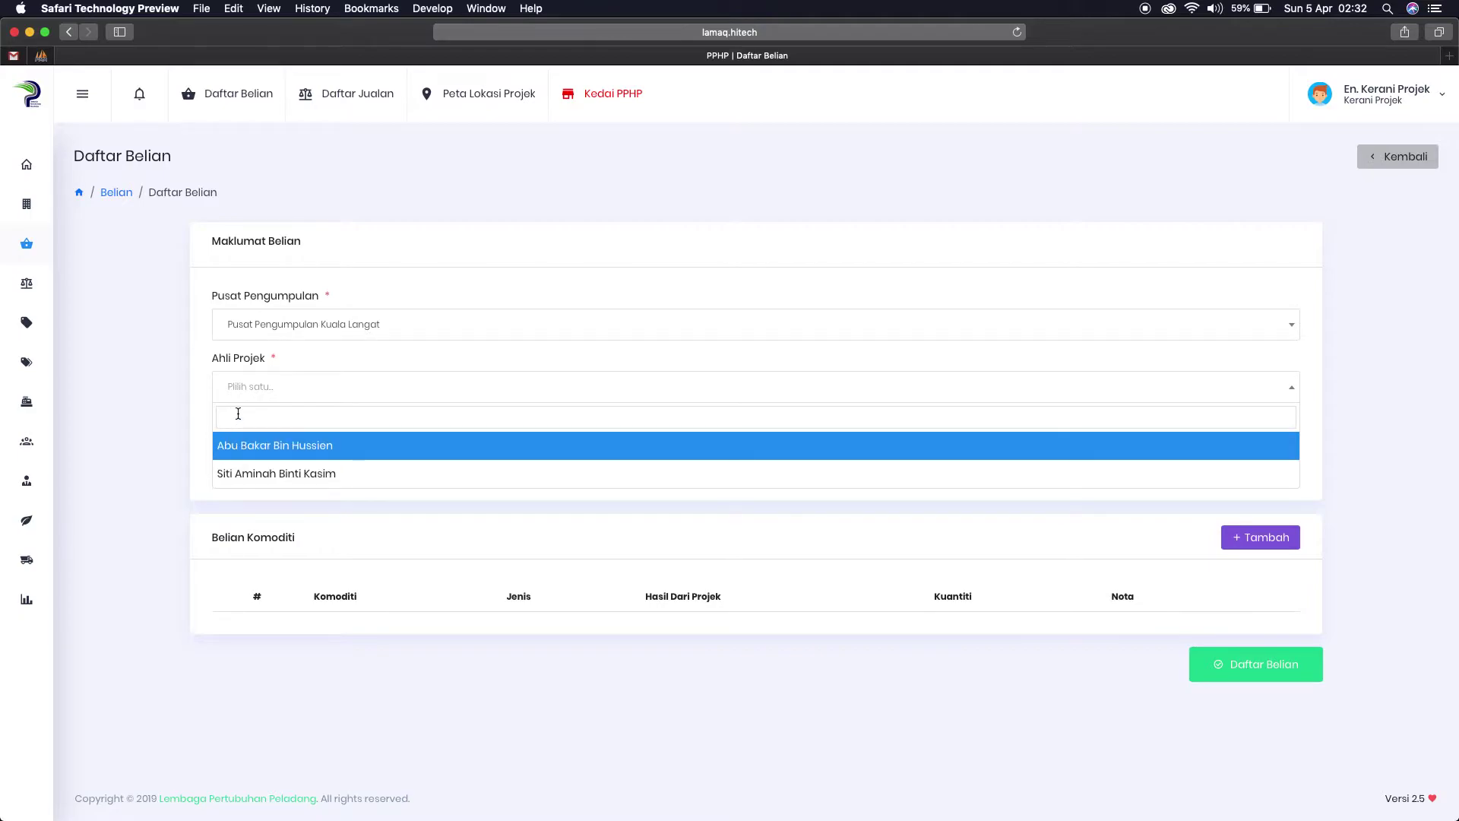
text(aminah)
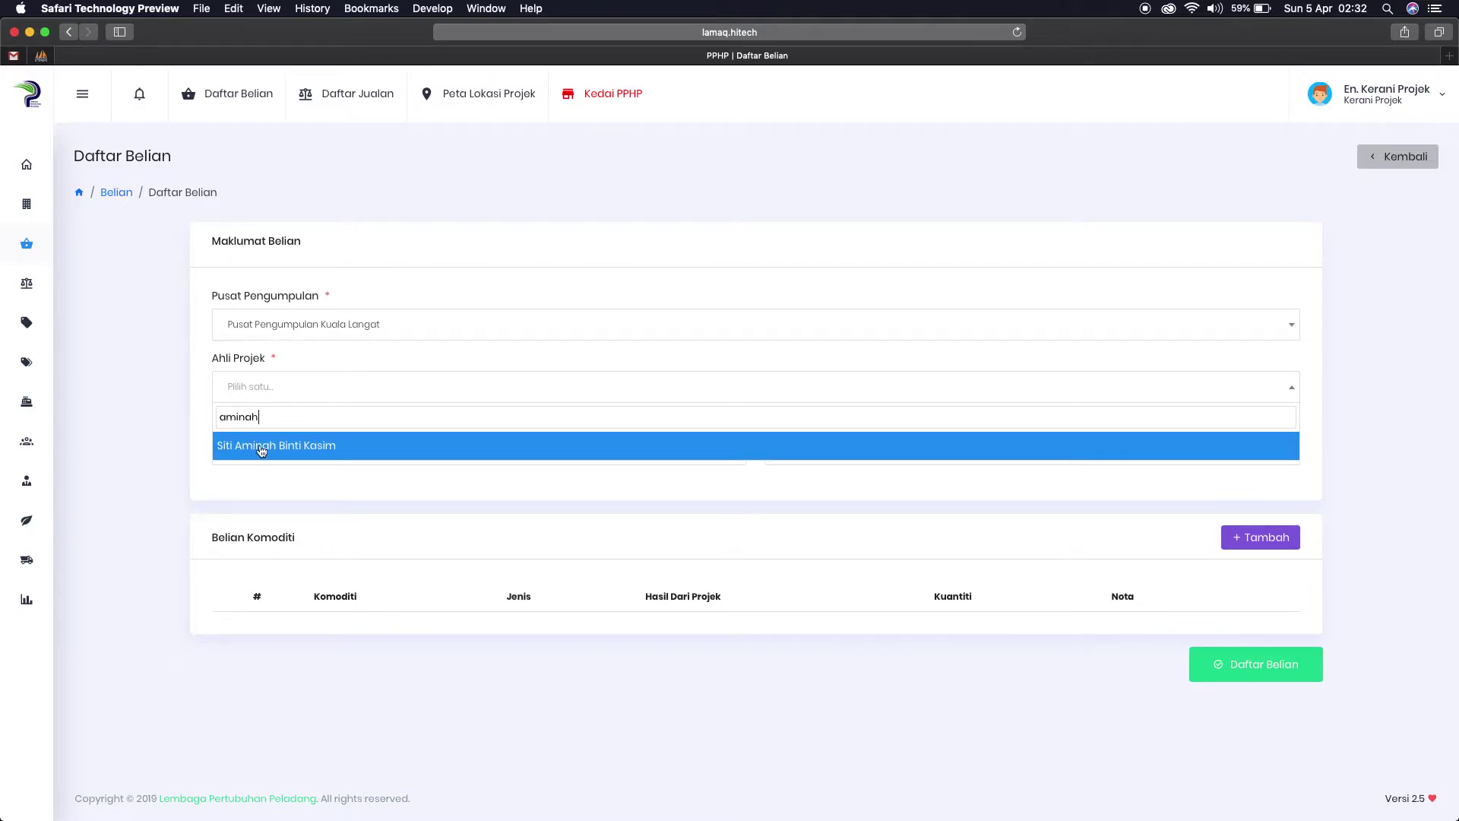
drag(276, 420, 233, 417)
text(abu)
key(BackSpace)
key(BackSpace)
key(BackSpace)
text(mohd)
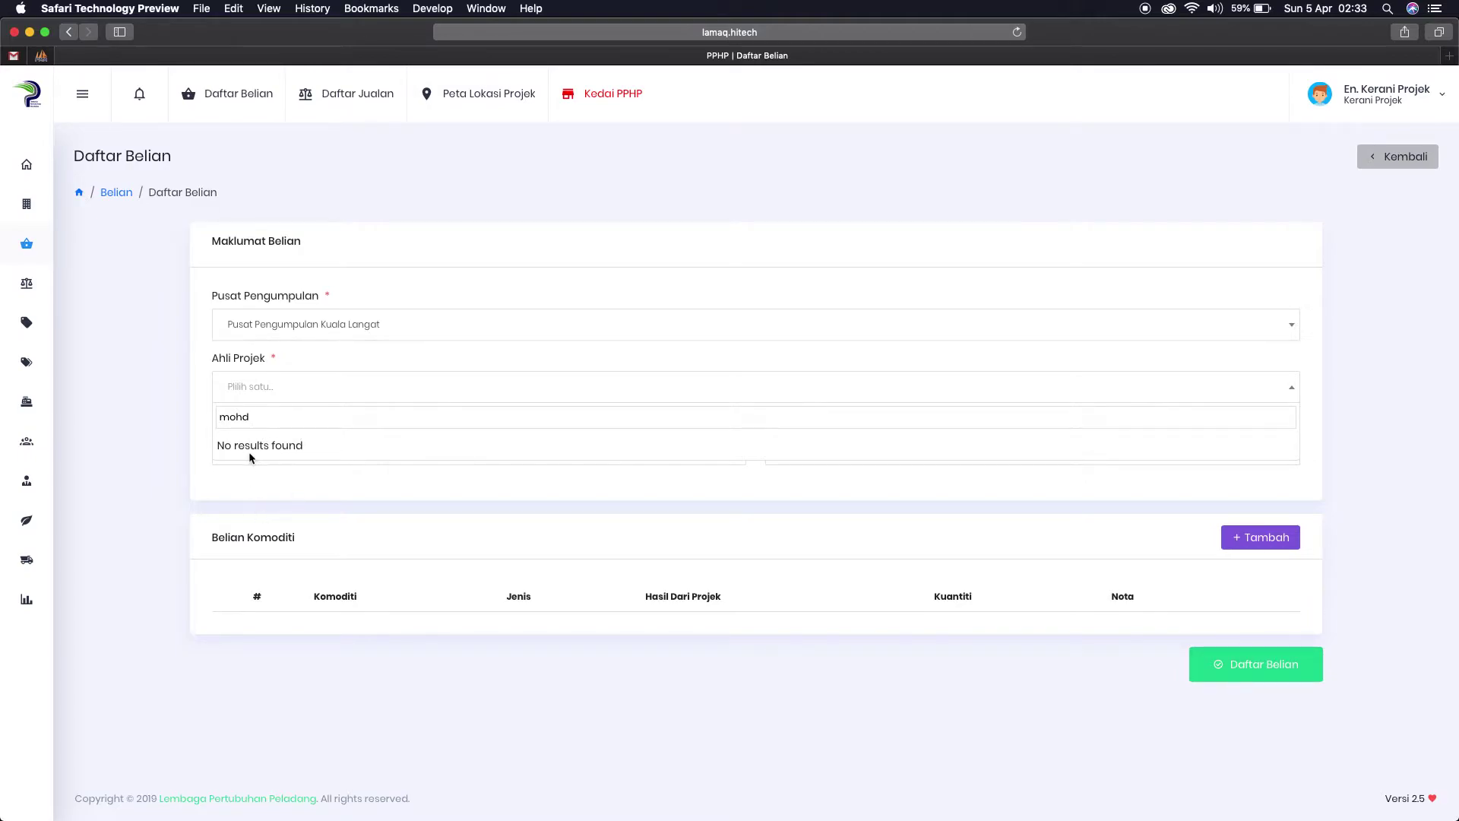
drag(267, 416, 223, 410)
text(ab)
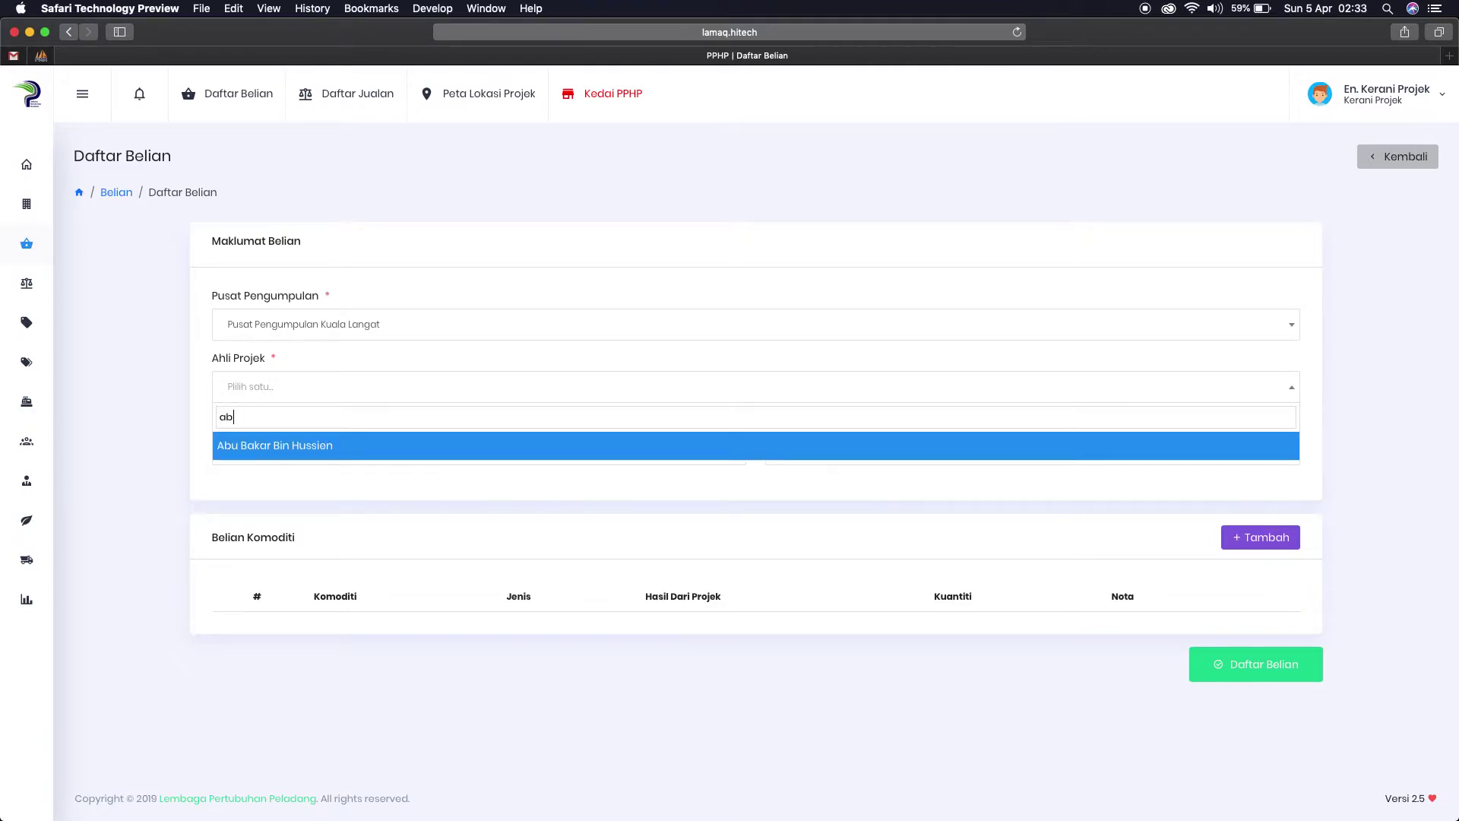
text(u)
Step: Choose the farmer as project member and Kenderaan Sendiri as the vehicle
click(240, 451)
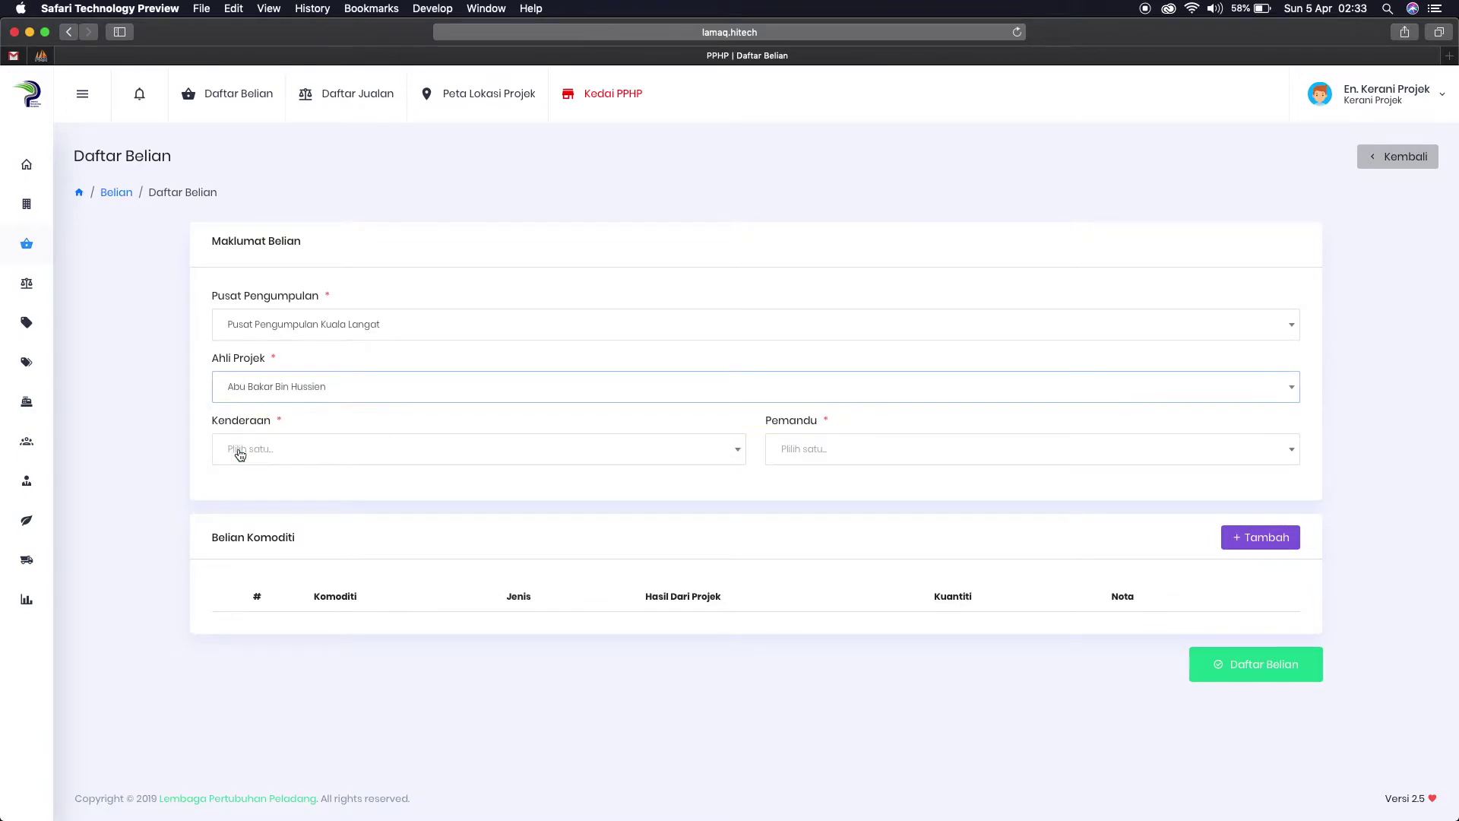
click(299, 451)
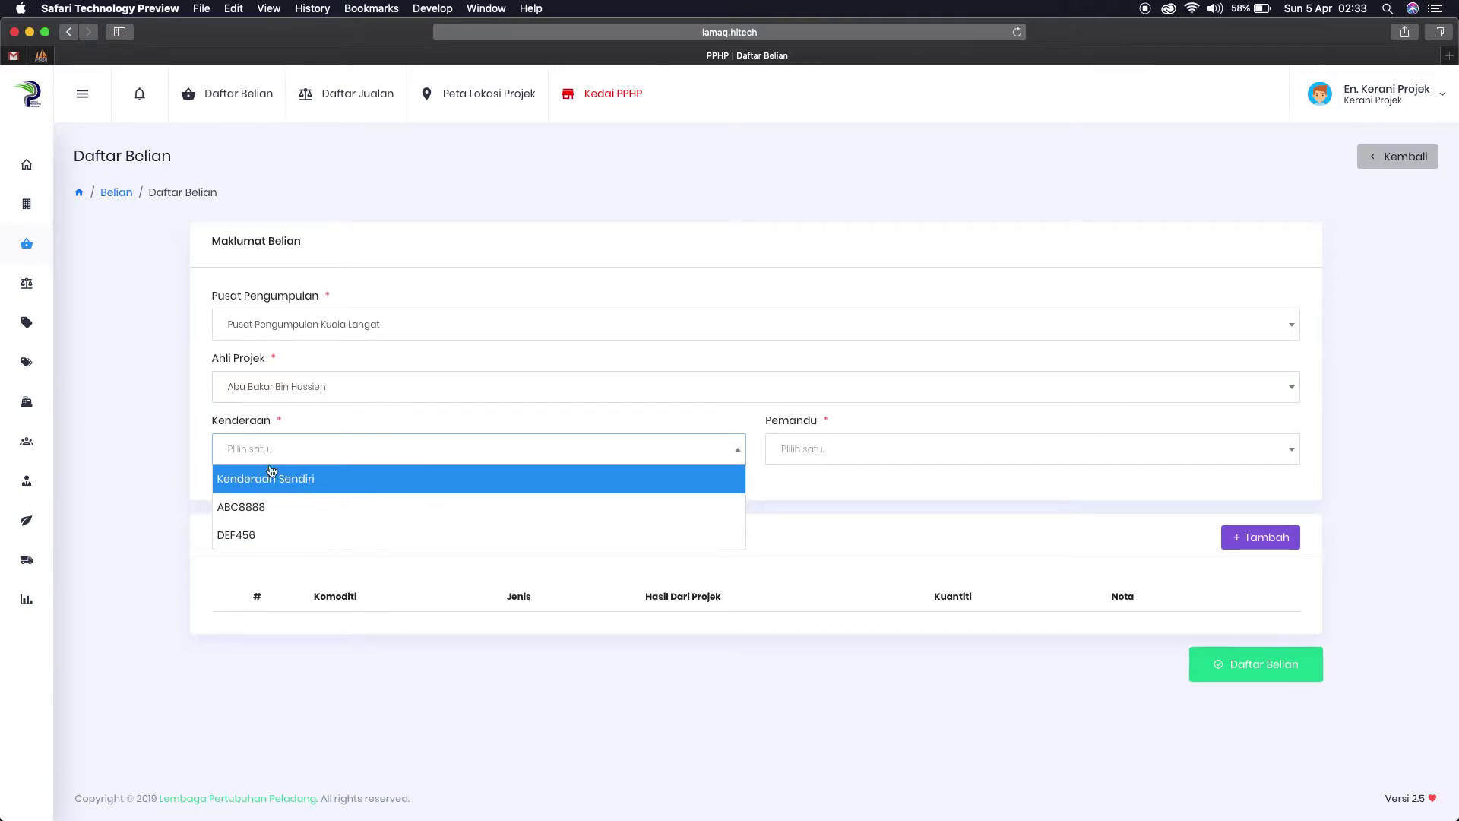
mouse_move(65, 547)
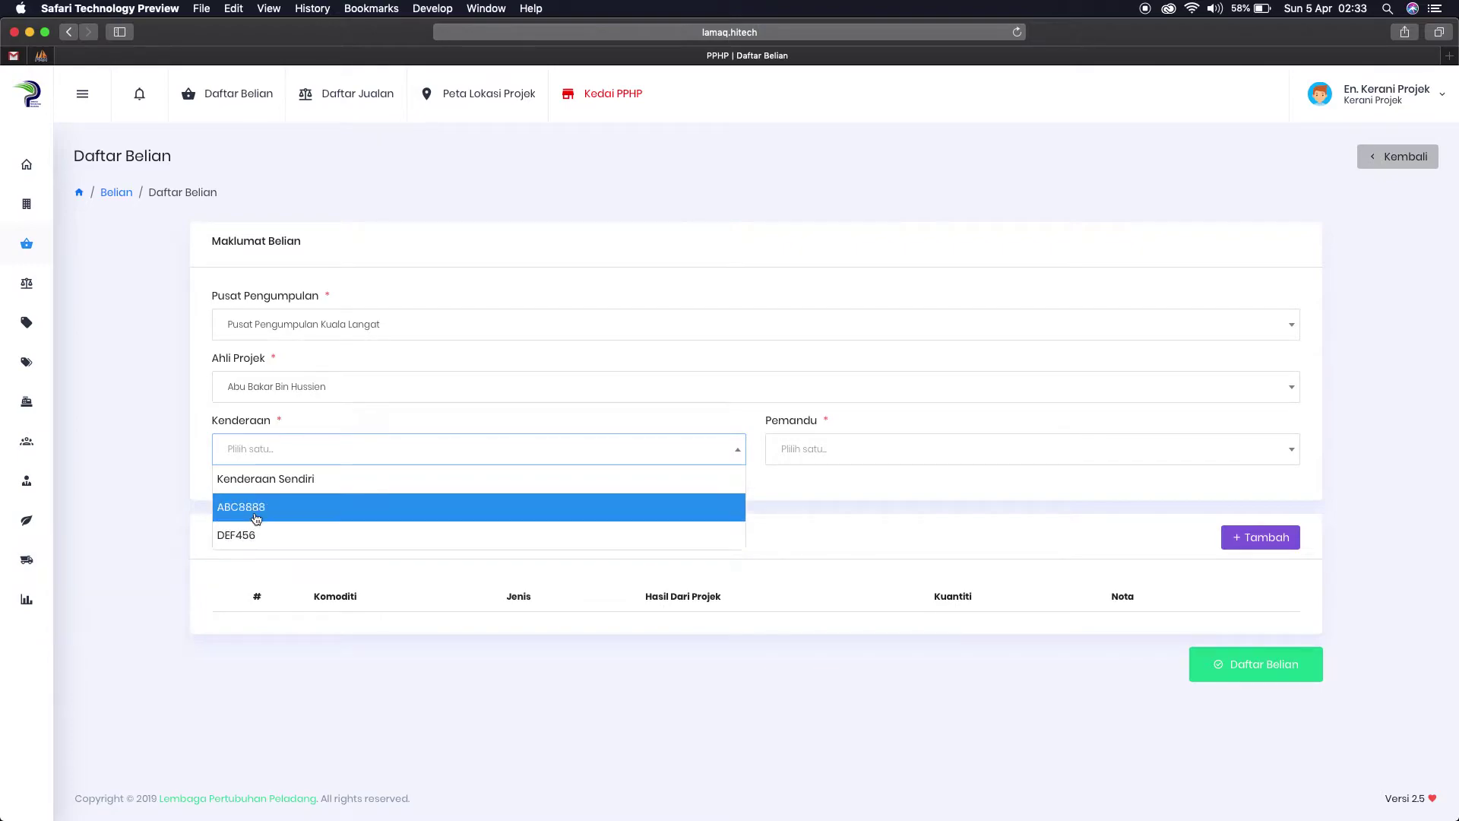
click(284, 481)
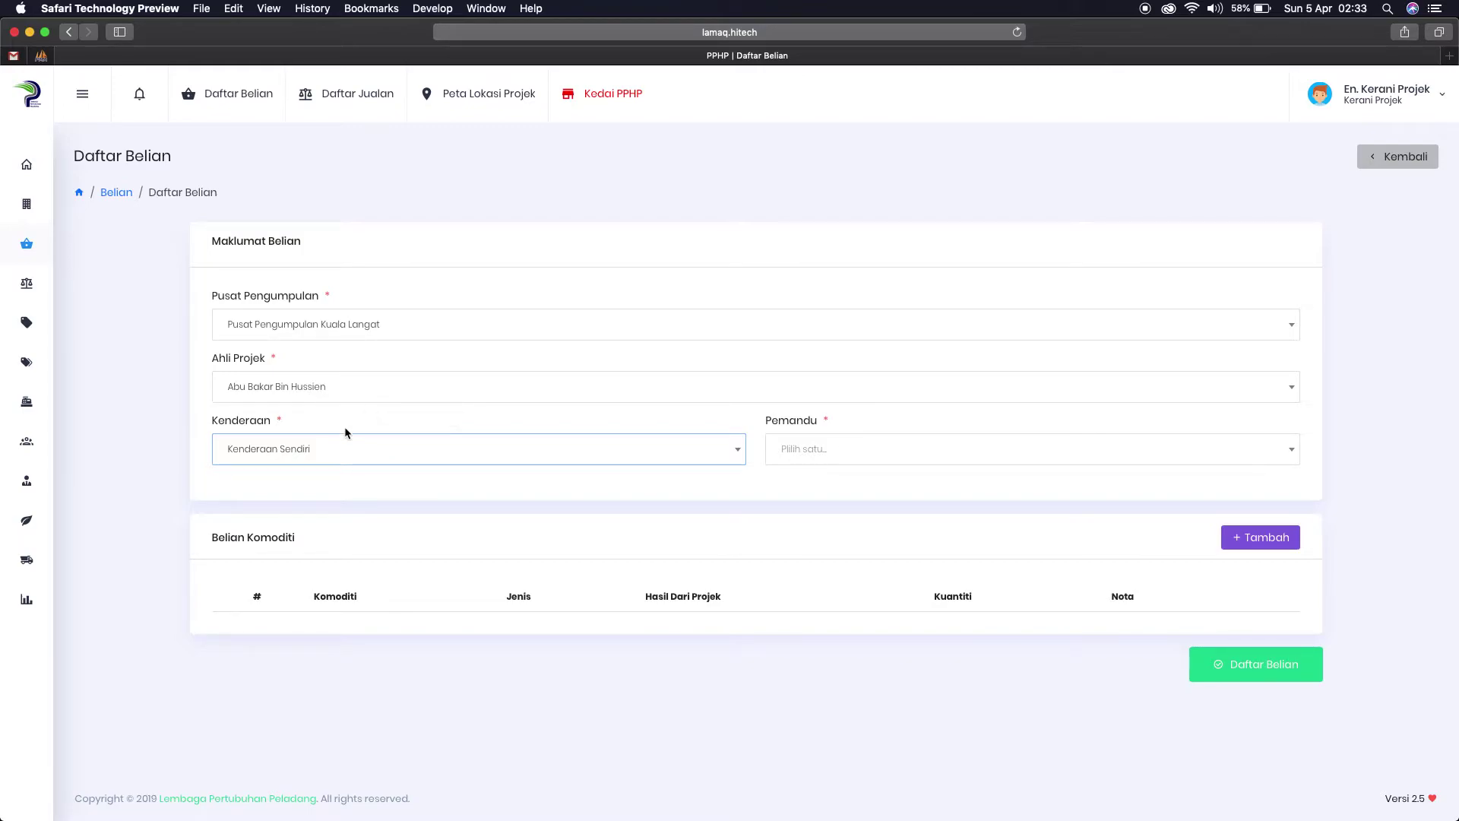
click(313, 453)
Step: Set the driver to Pemandu Sendiri
click(838, 452)
click(829, 490)
click(812, 449)
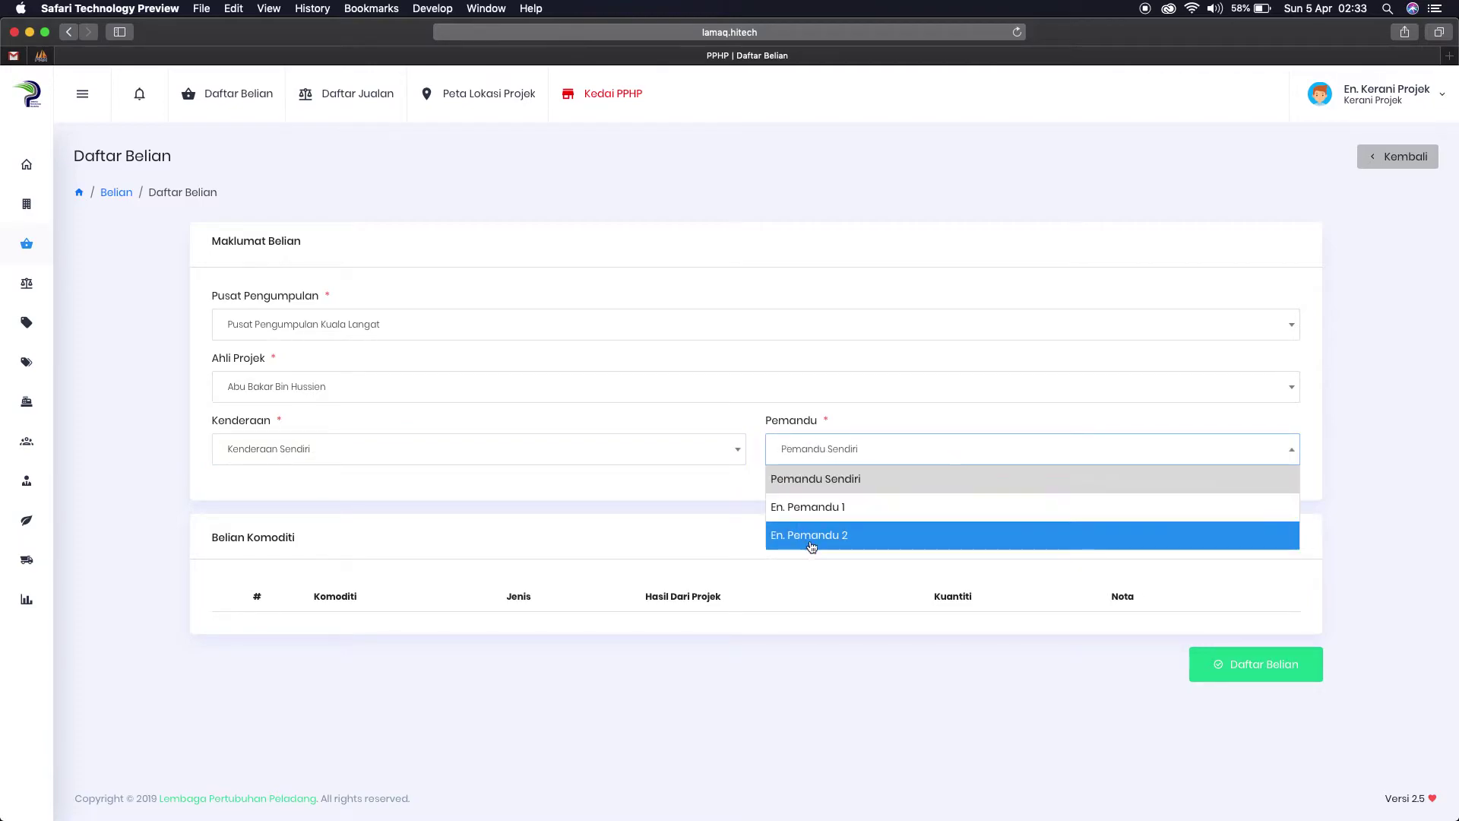
click(736, 511)
mouse_move(32, 564)
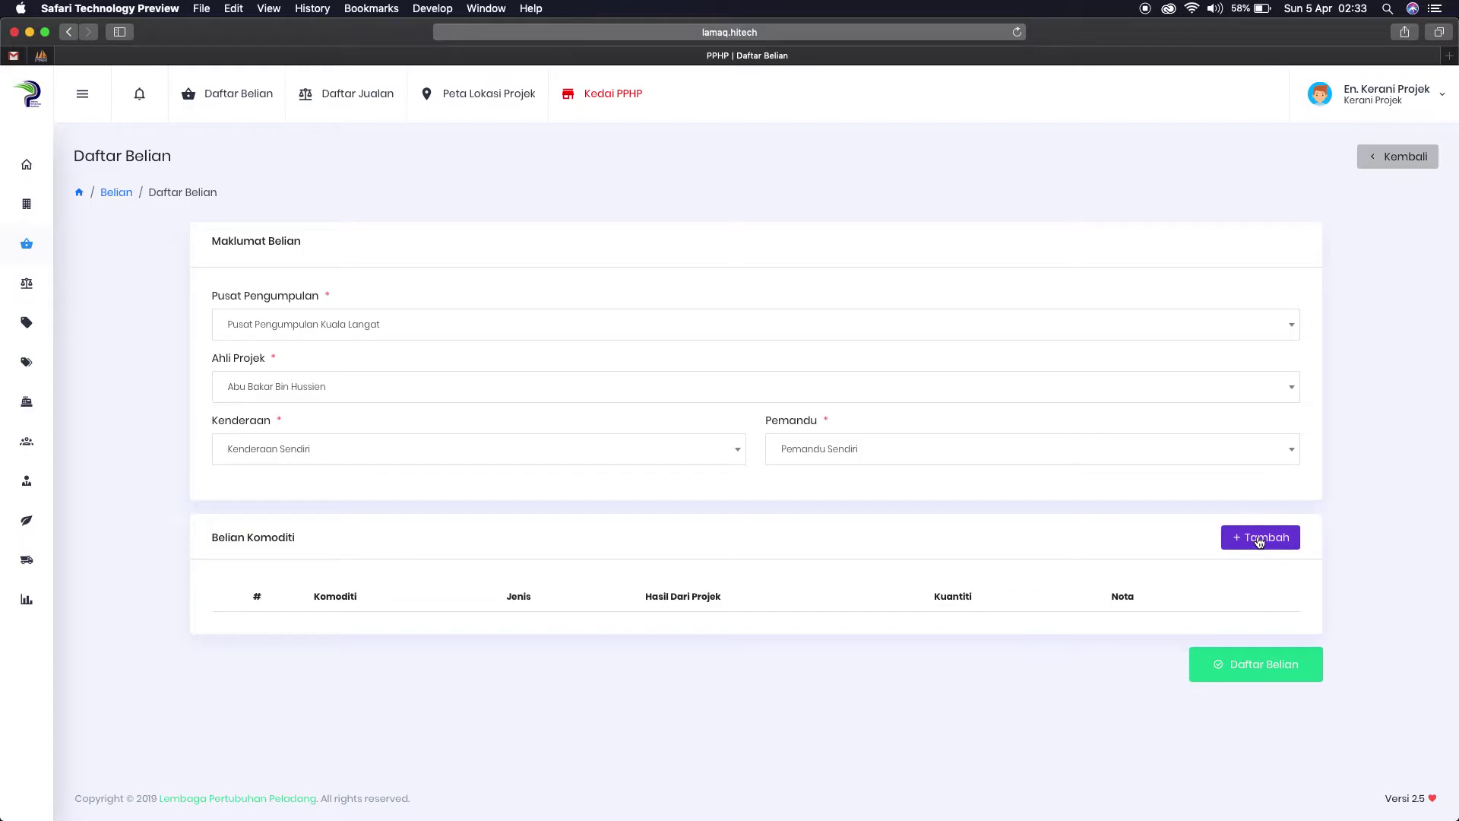
Step: Start a commodity line: Cili Merah, Gred A, from Cili Fertigasi Kampung Baru - Pusingan 1
click(1259, 539)
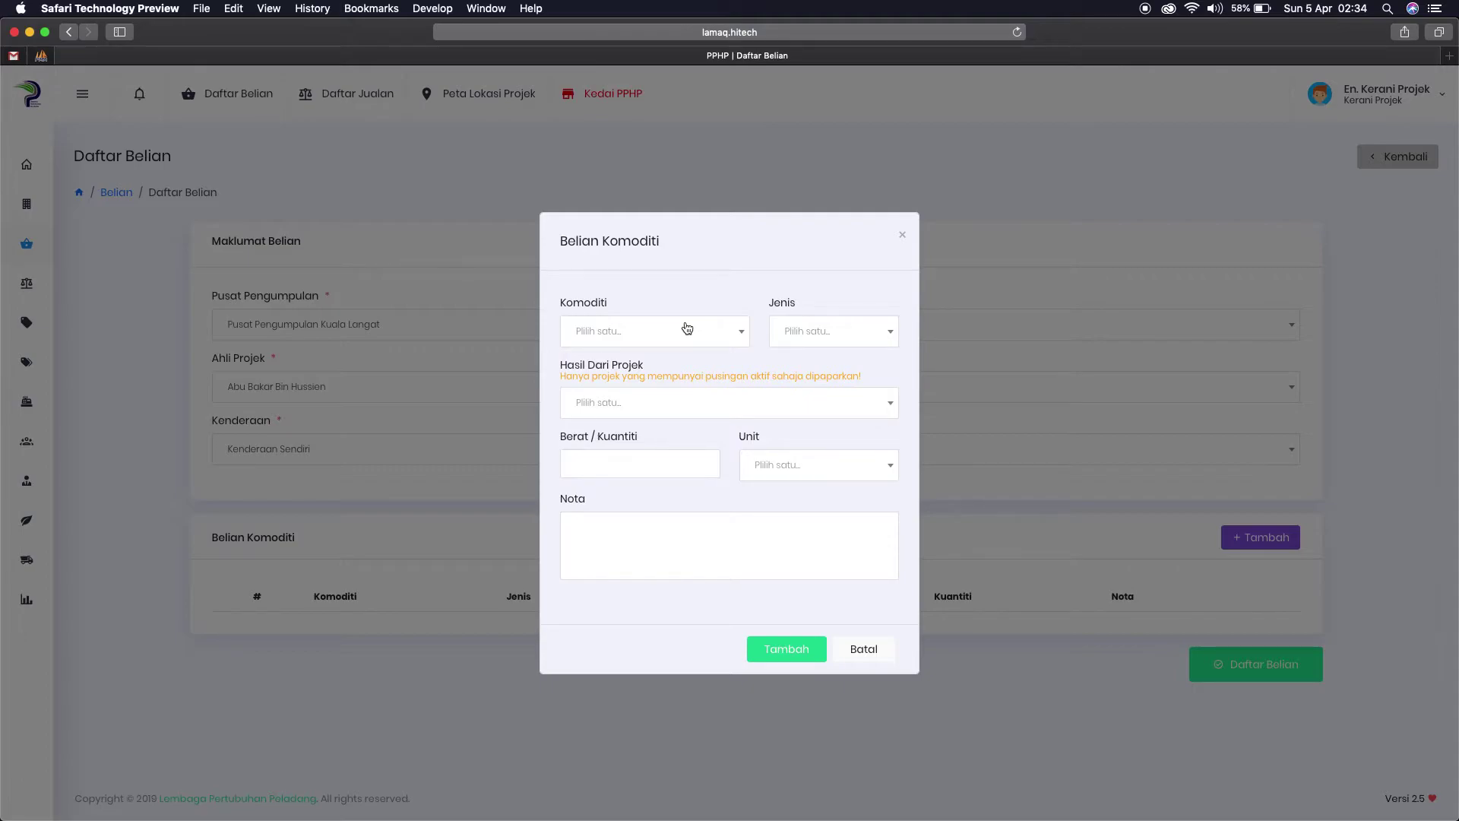
click(686, 337)
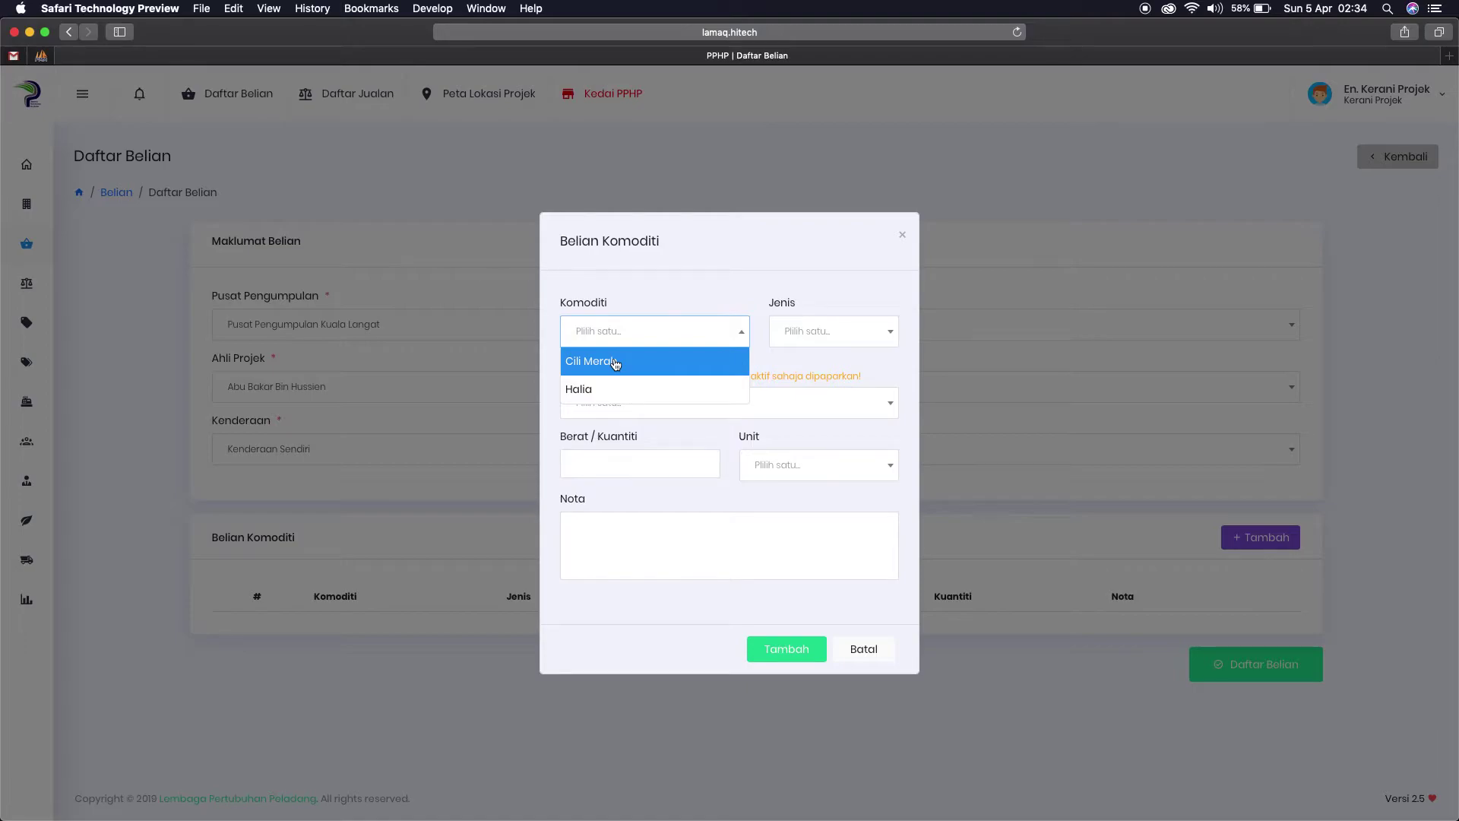
click(616, 365)
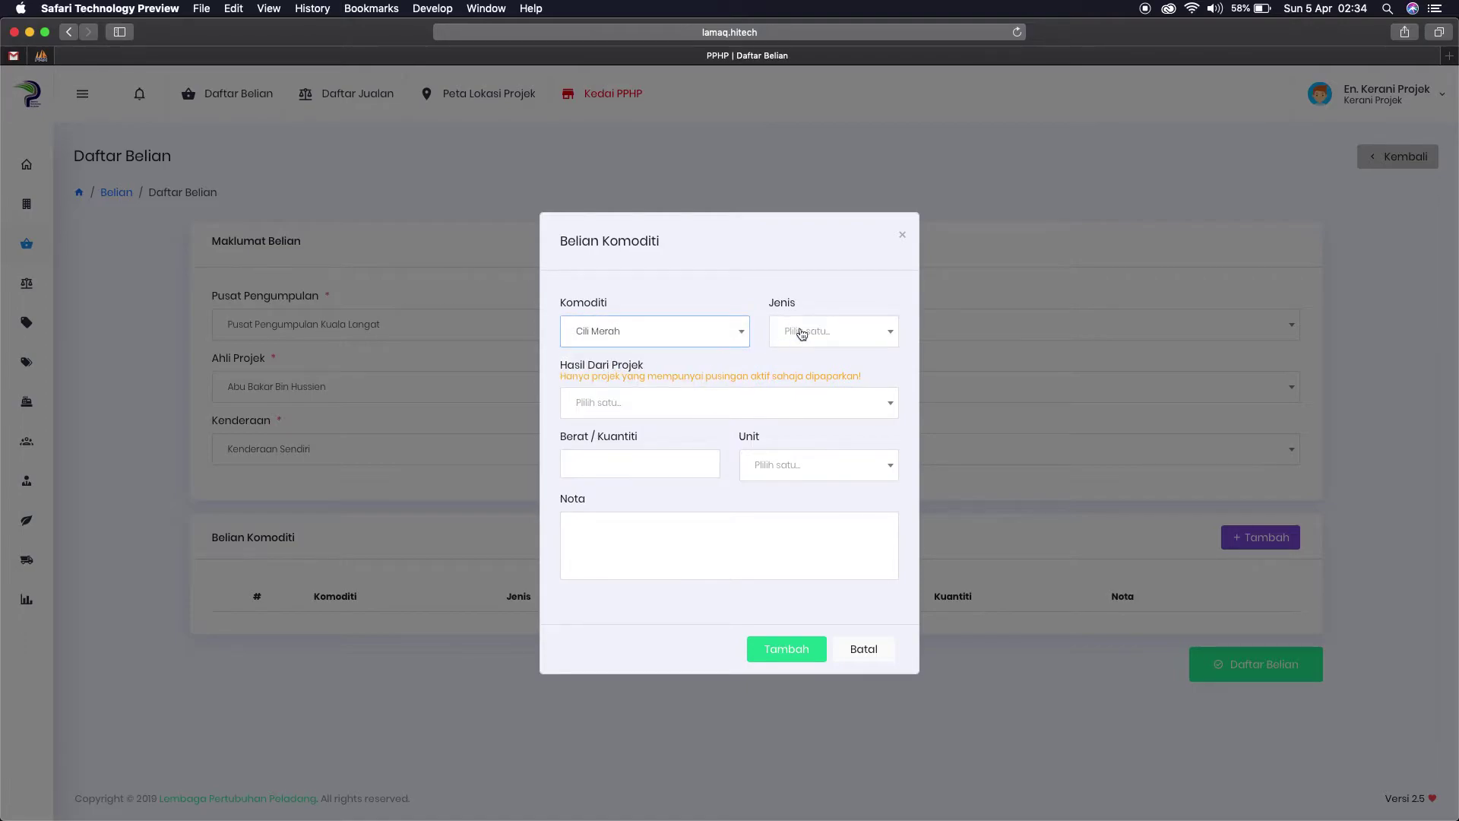
click(802, 334)
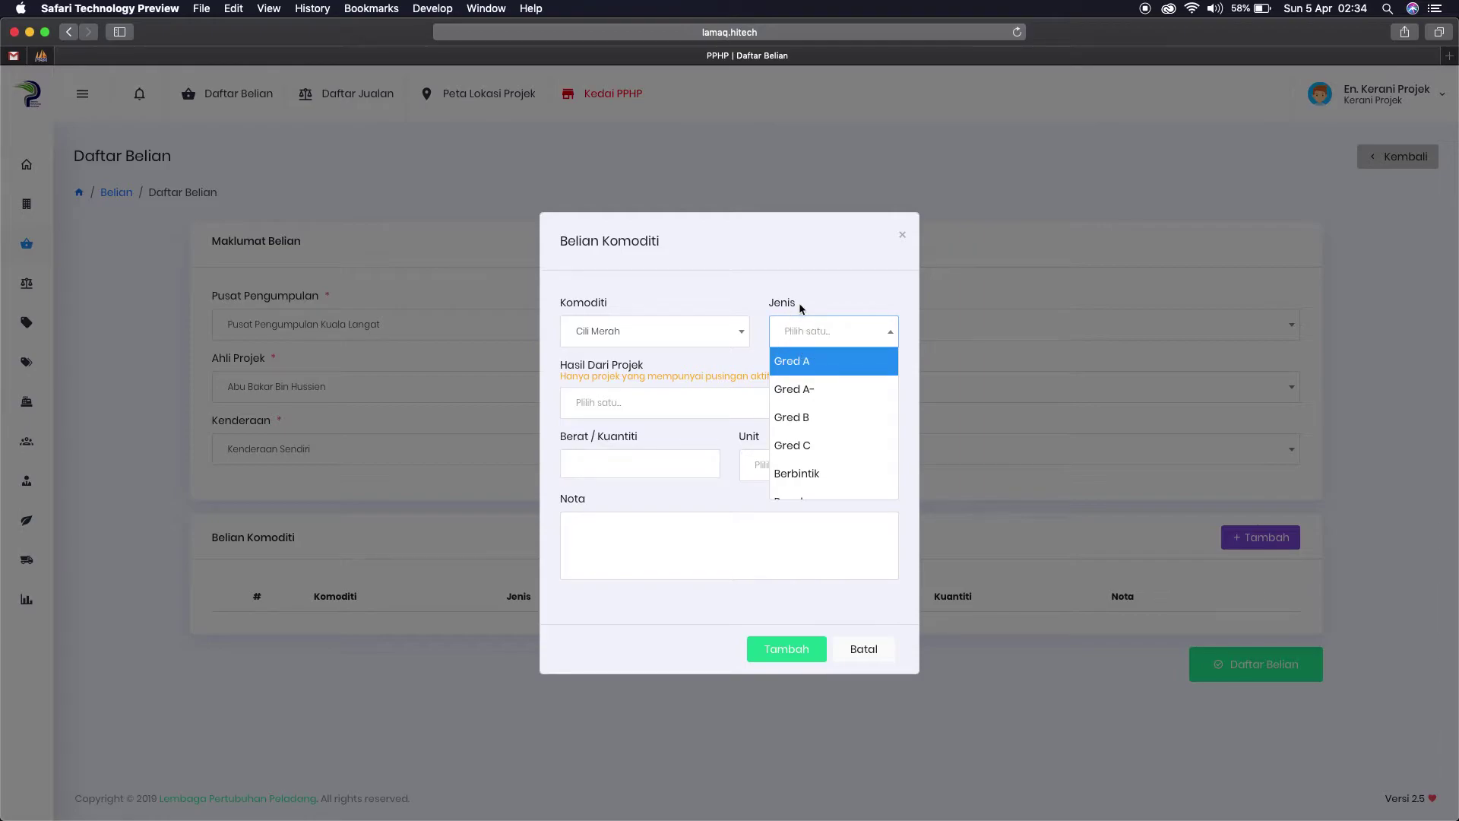
click(821, 364)
click(656, 403)
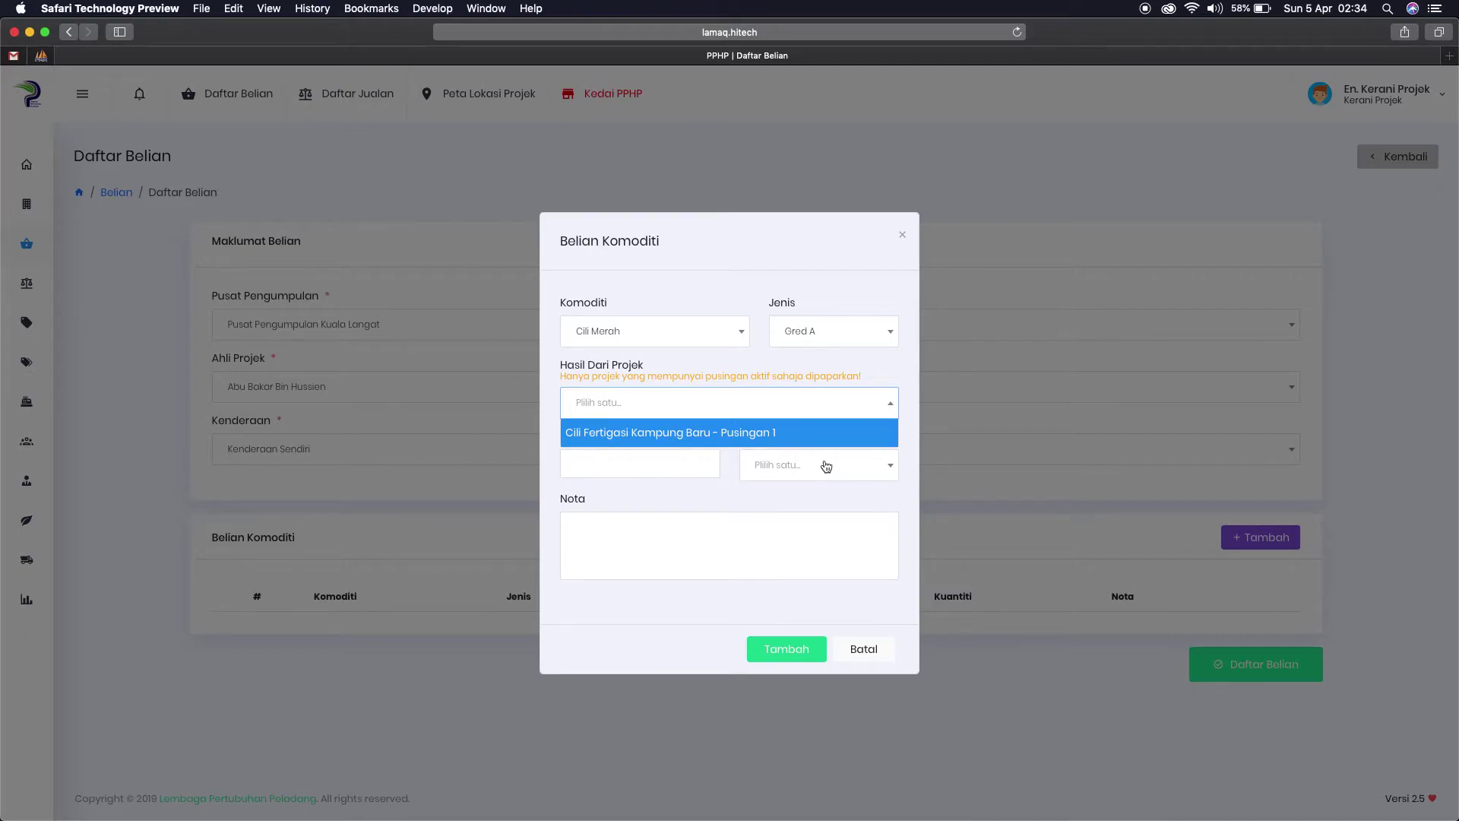
click(728, 435)
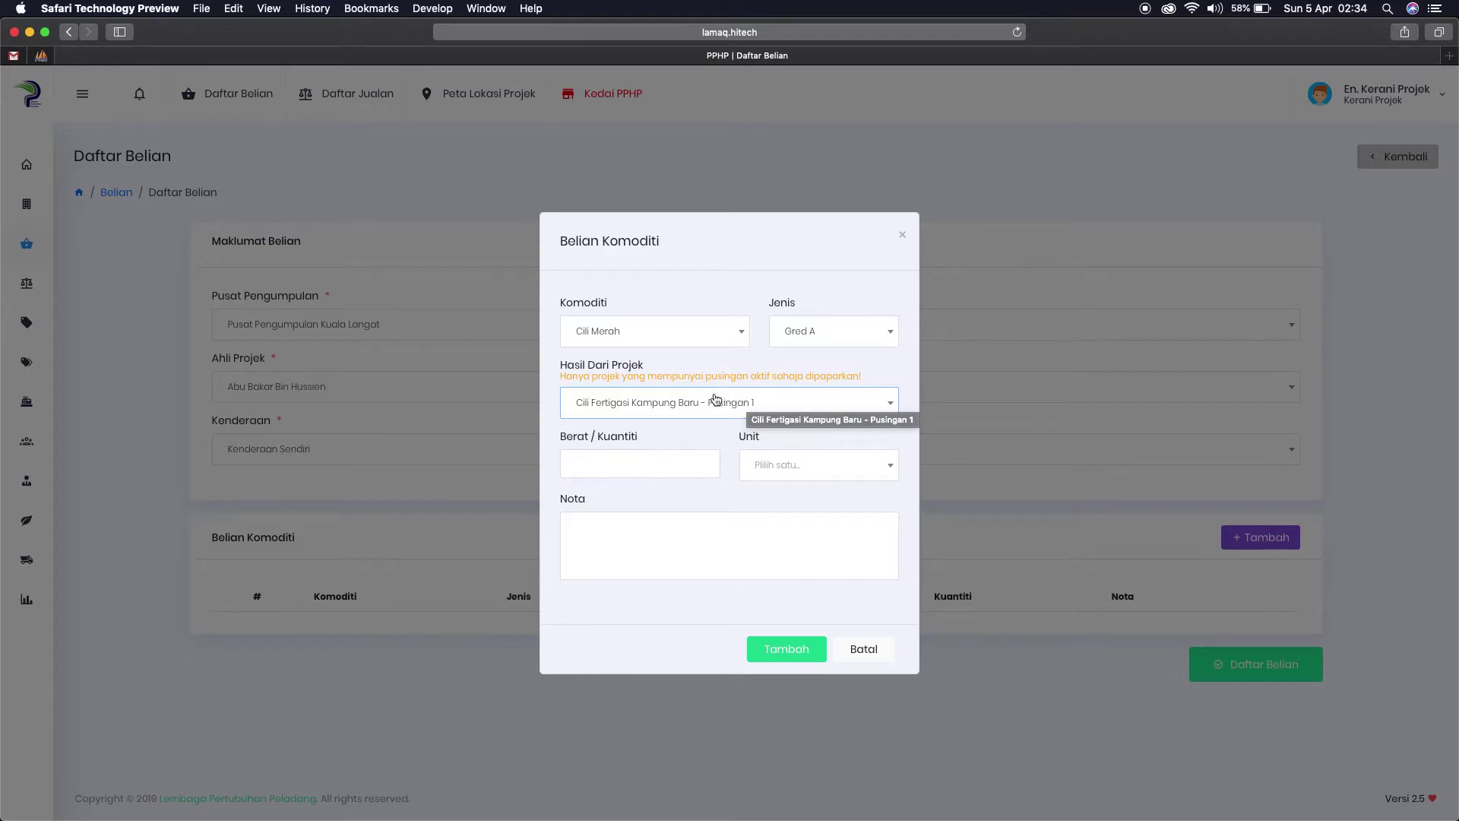
click(697, 409)
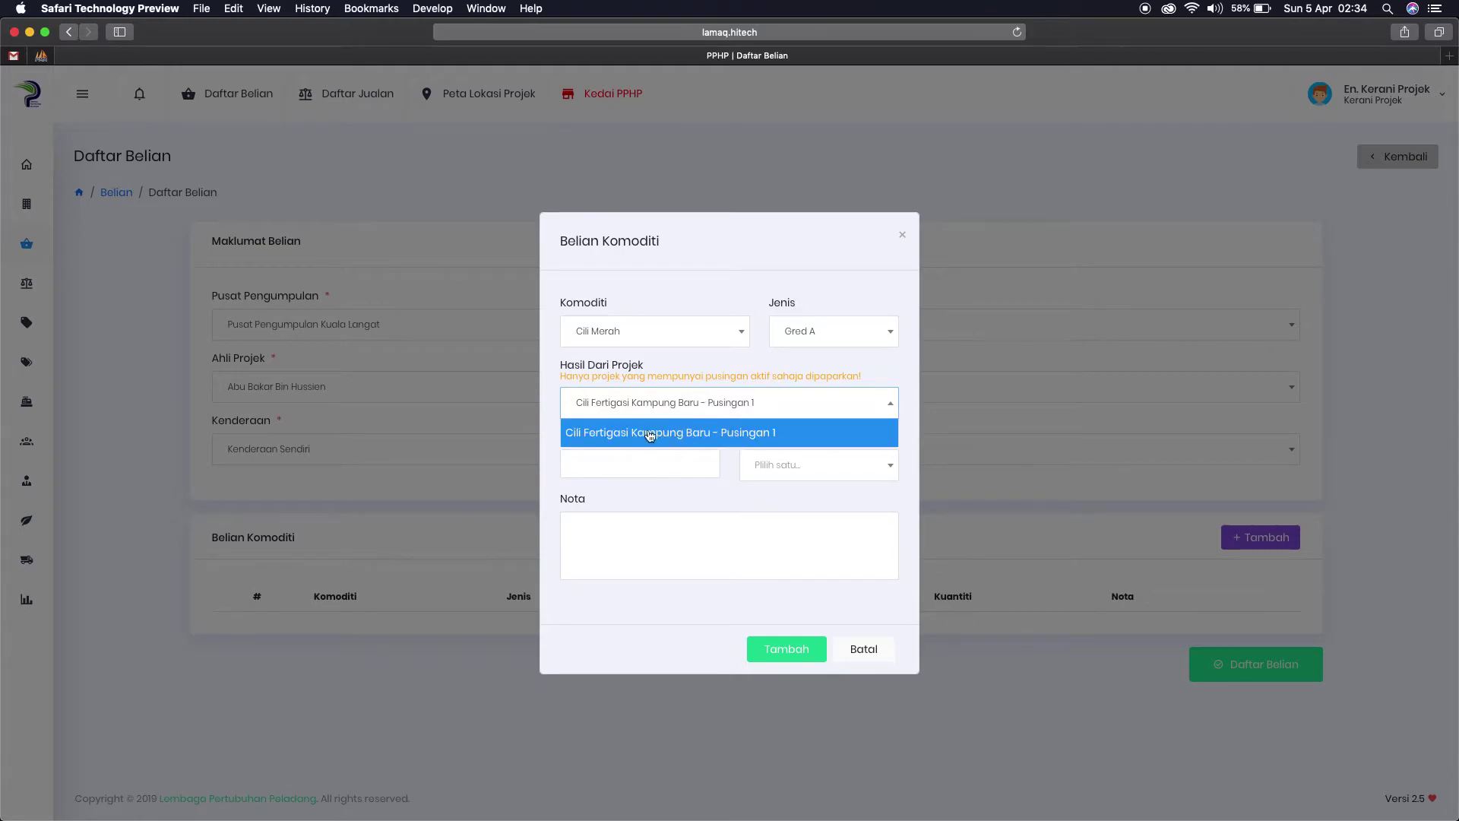
click(679, 361)
Step: Enter 100 KG and add the line to the commodity table
click(636, 467)
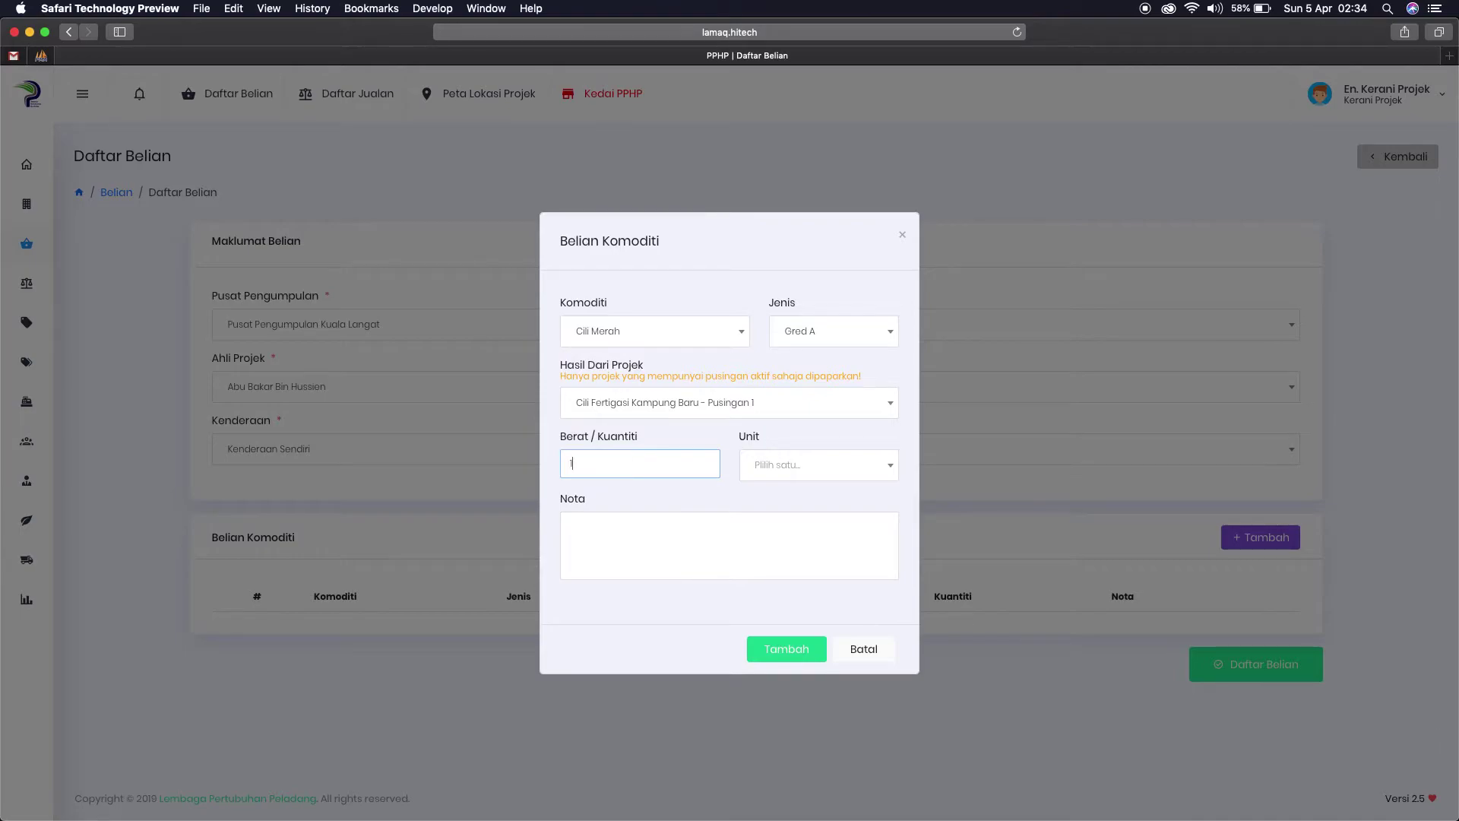
click(754, 473)
click(763, 495)
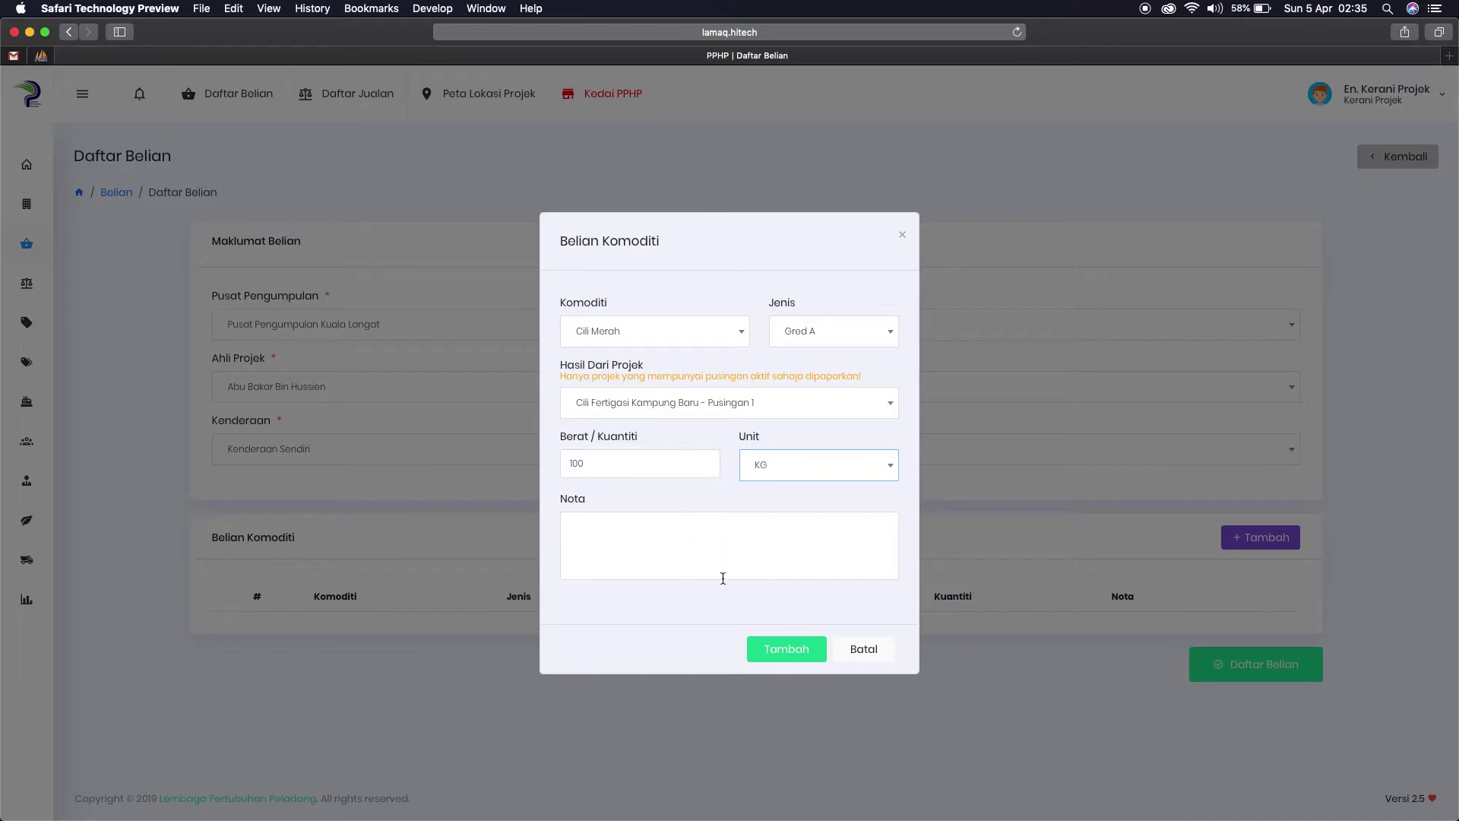
click(785, 650)
drag(208, 621, 901, 639)
click(902, 638)
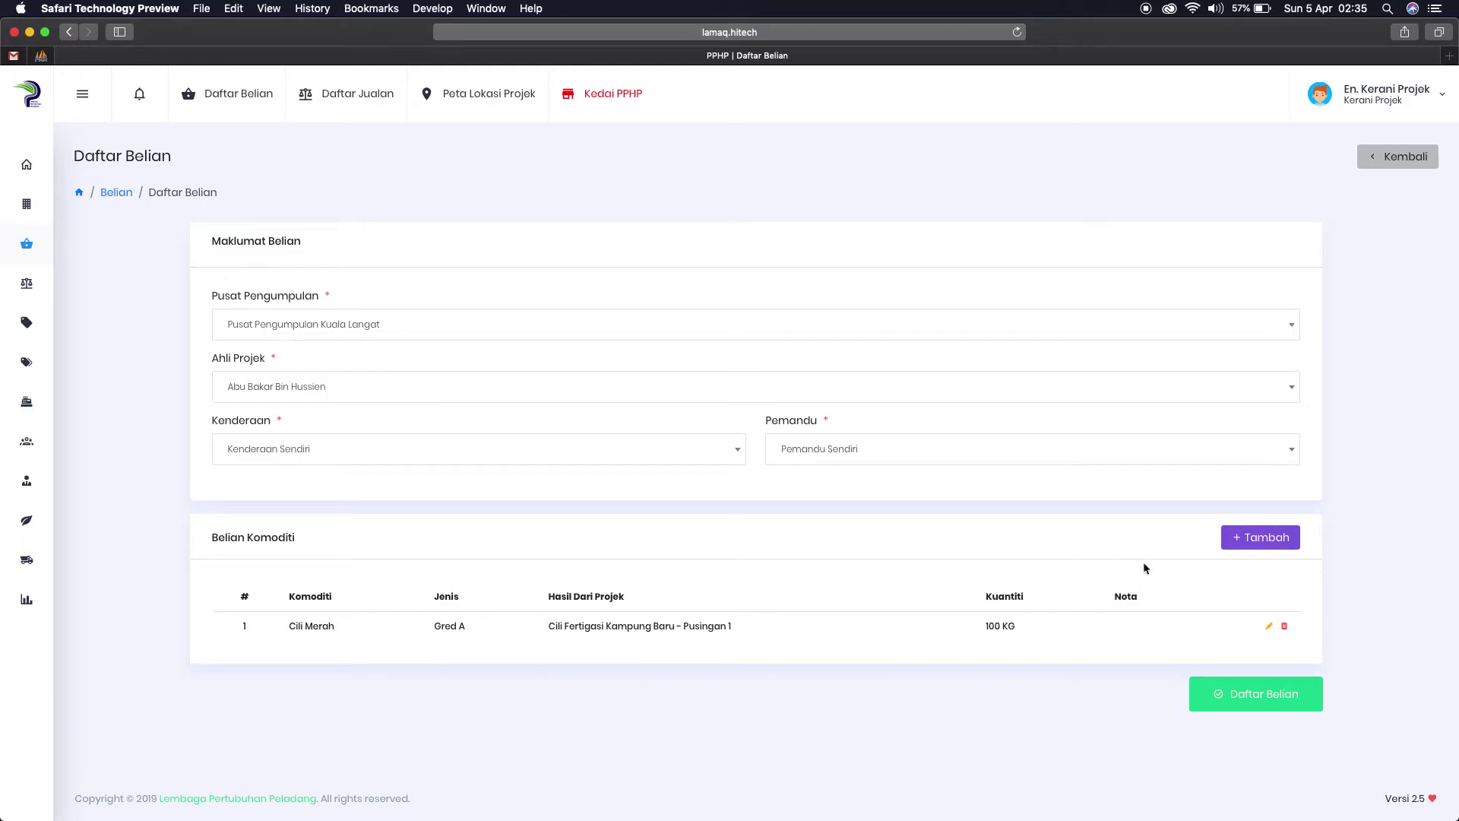
Step: Add a Cili Merah Gred B line of 50 KG
click(1239, 535)
click(781, 333)
click(779, 417)
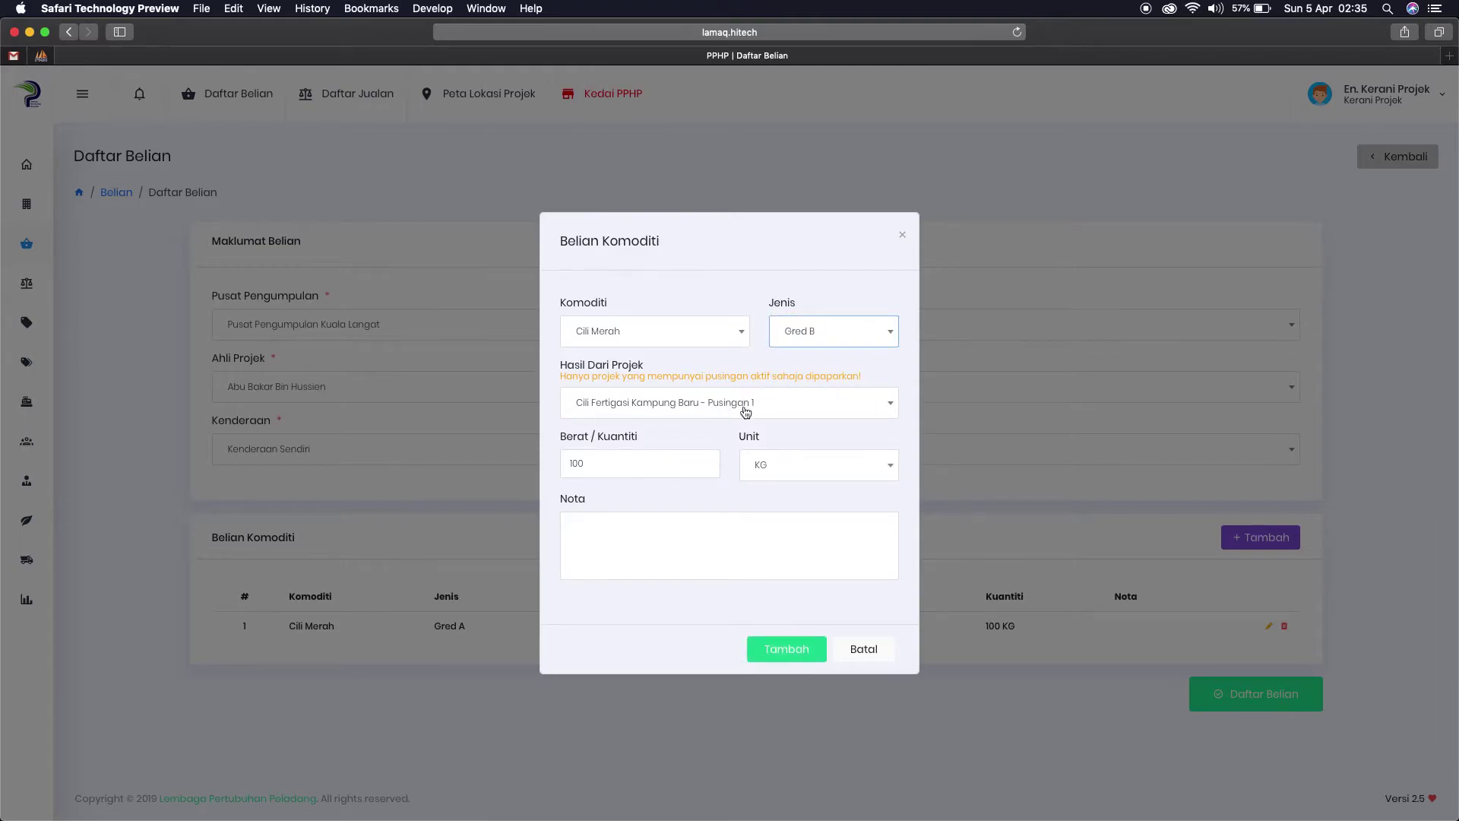
drag(626, 462, 467, 461)
text(50)
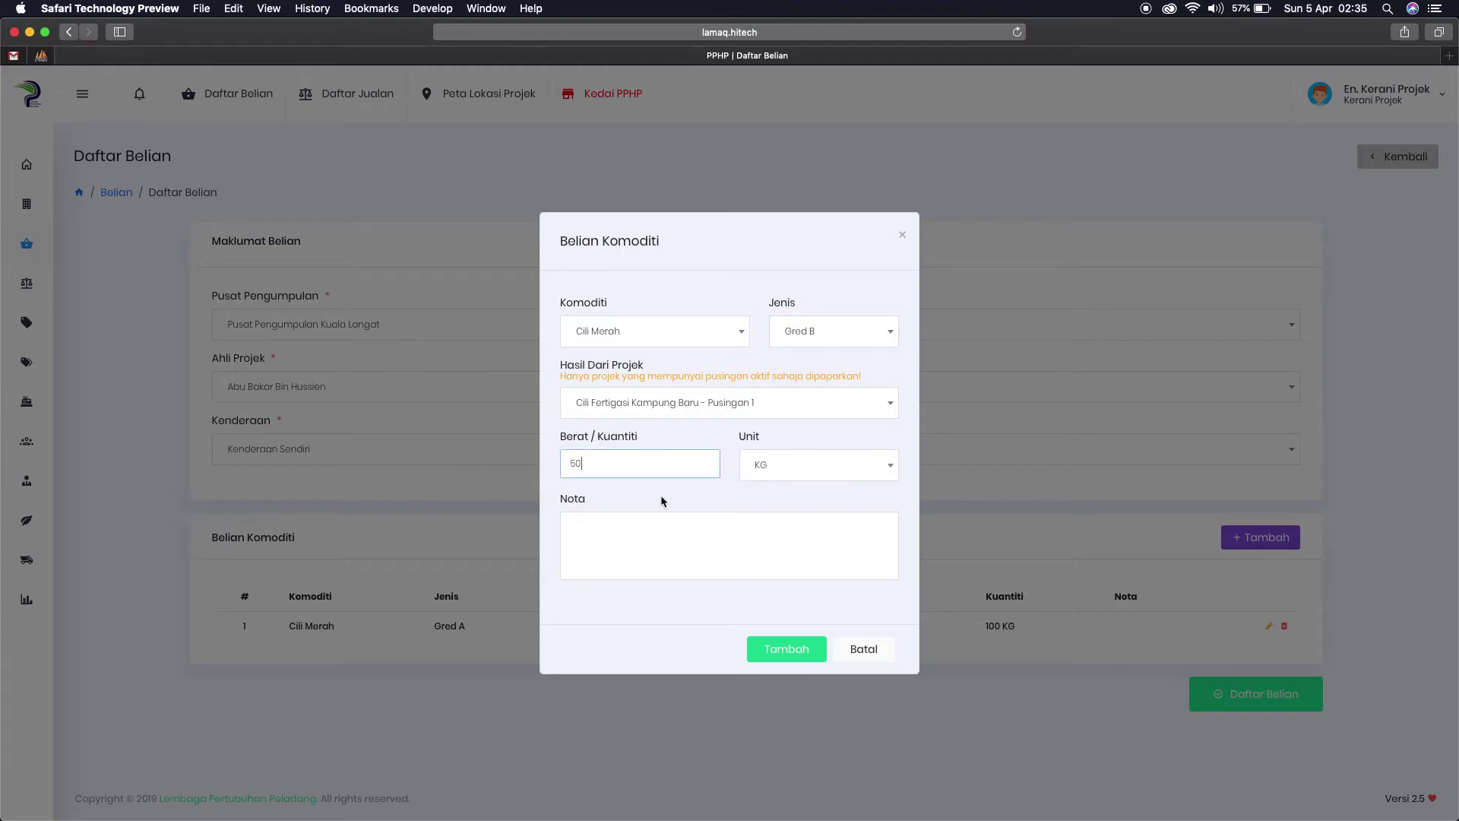
click(789, 650)
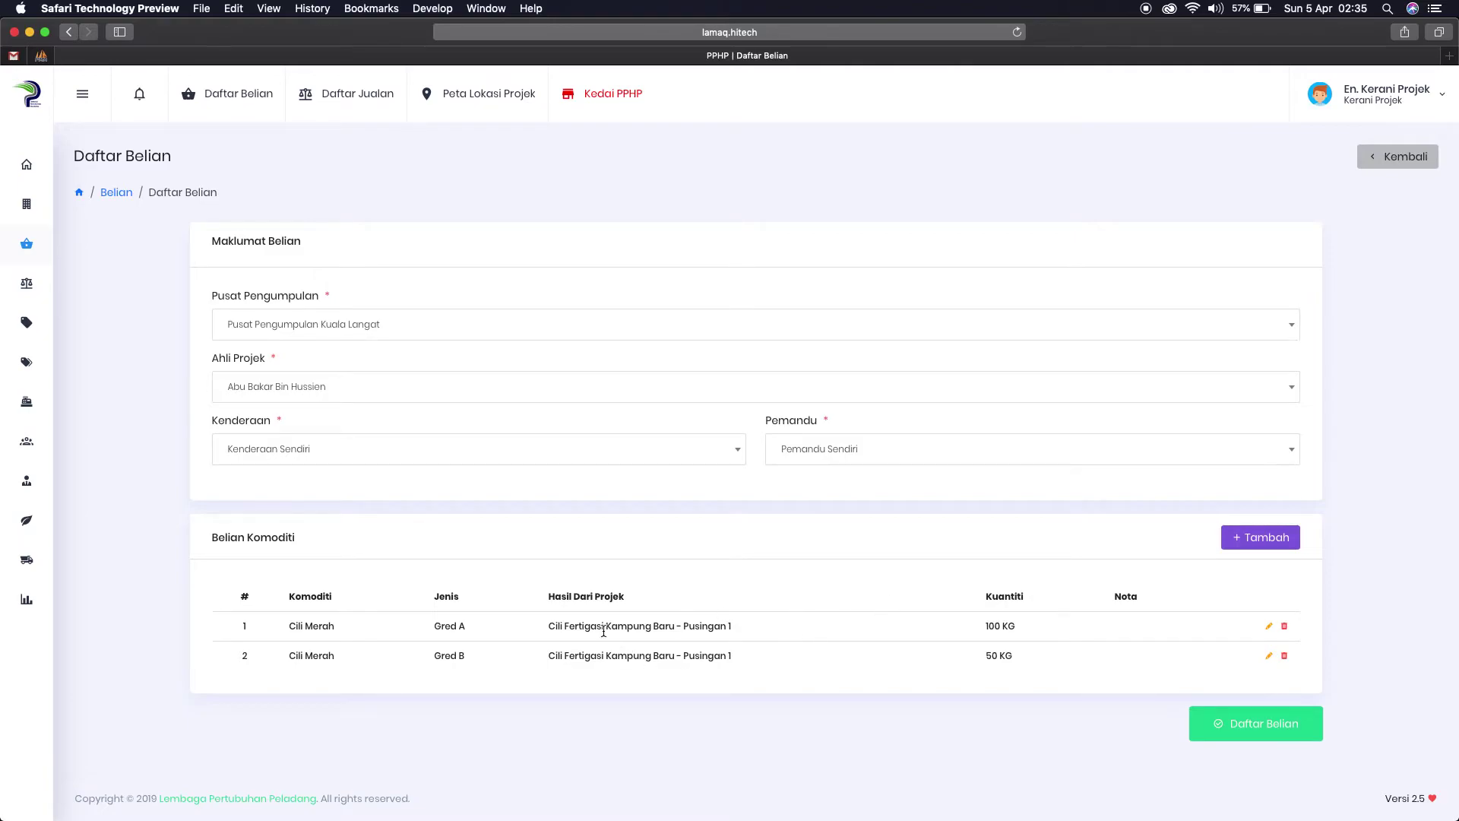
Step: Add another 50 KG of Gred A, bringing the Gred A line to 150 KG
click(1255, 539)
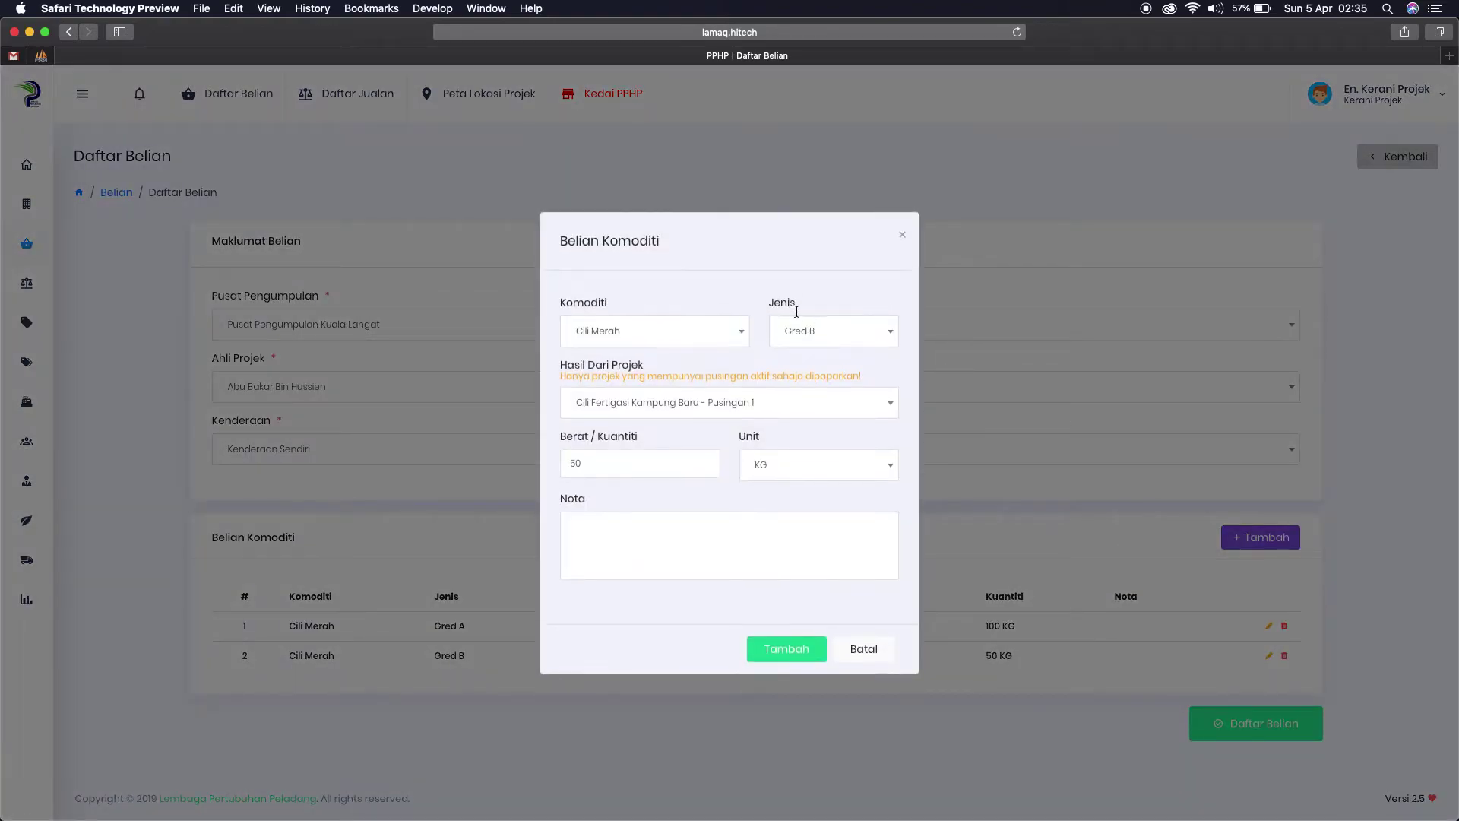
click(847, 344)
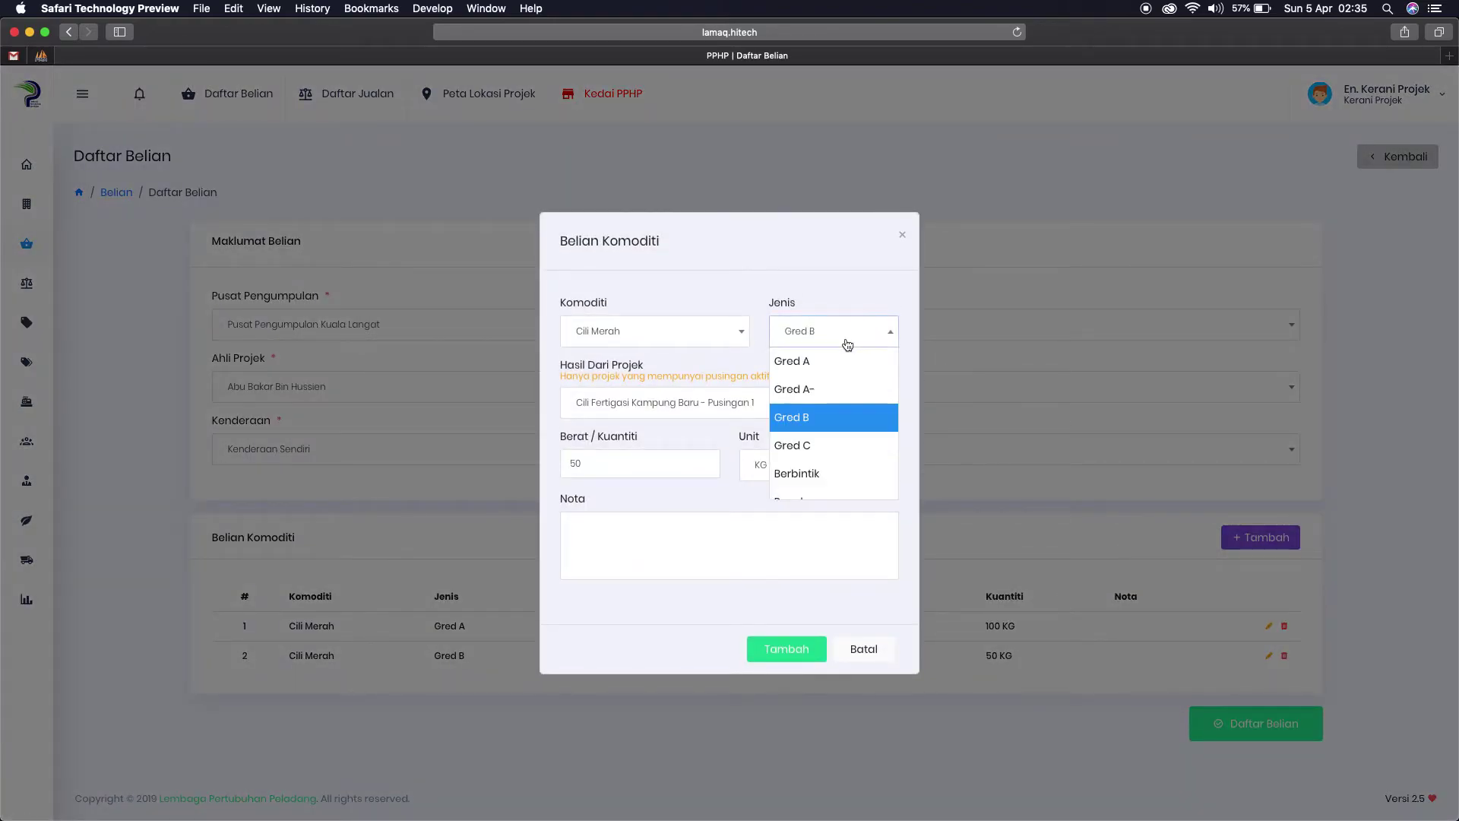
click(804, 361)
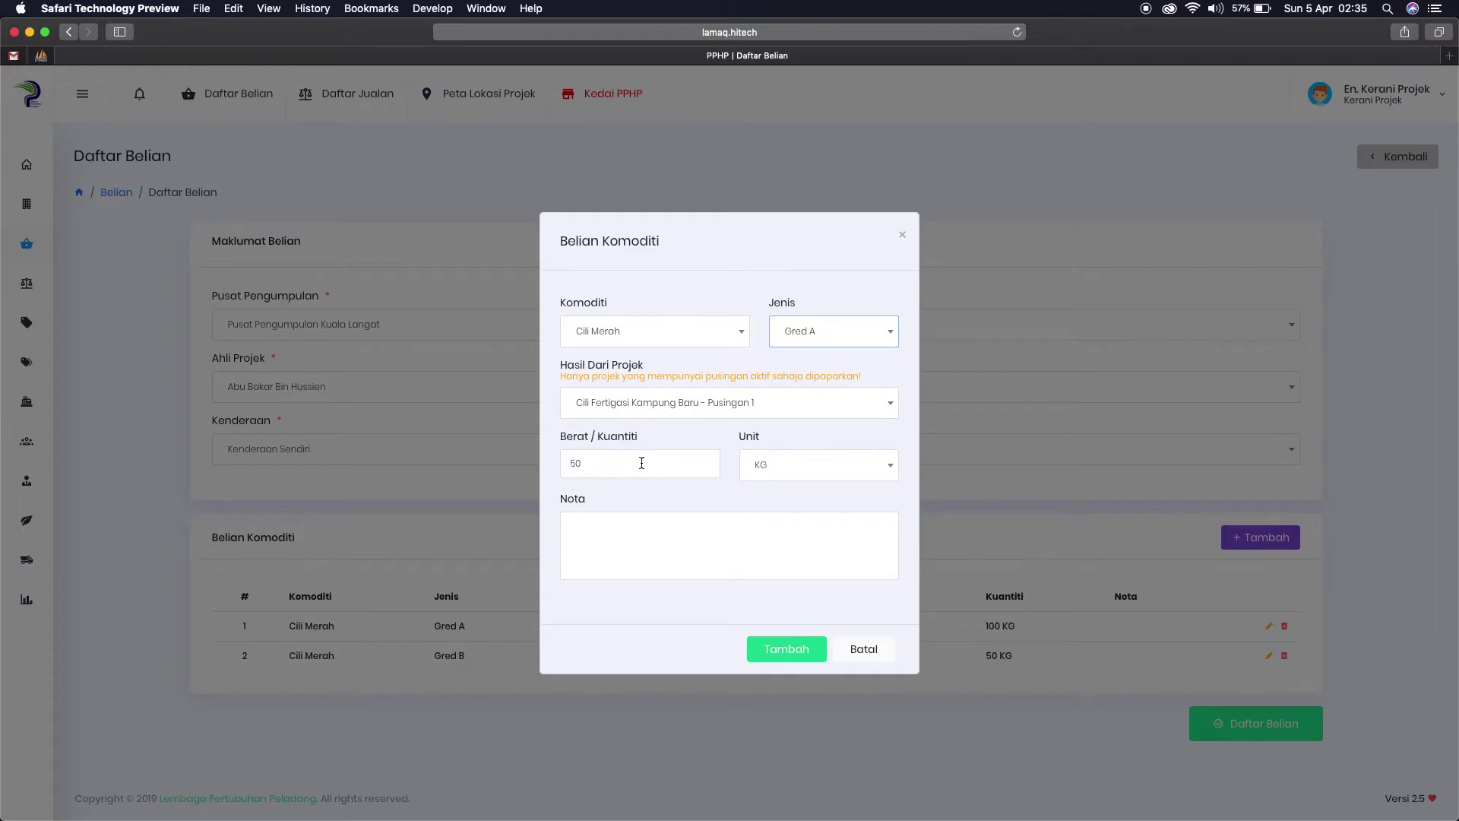
drag(585, 463, 565, 463)
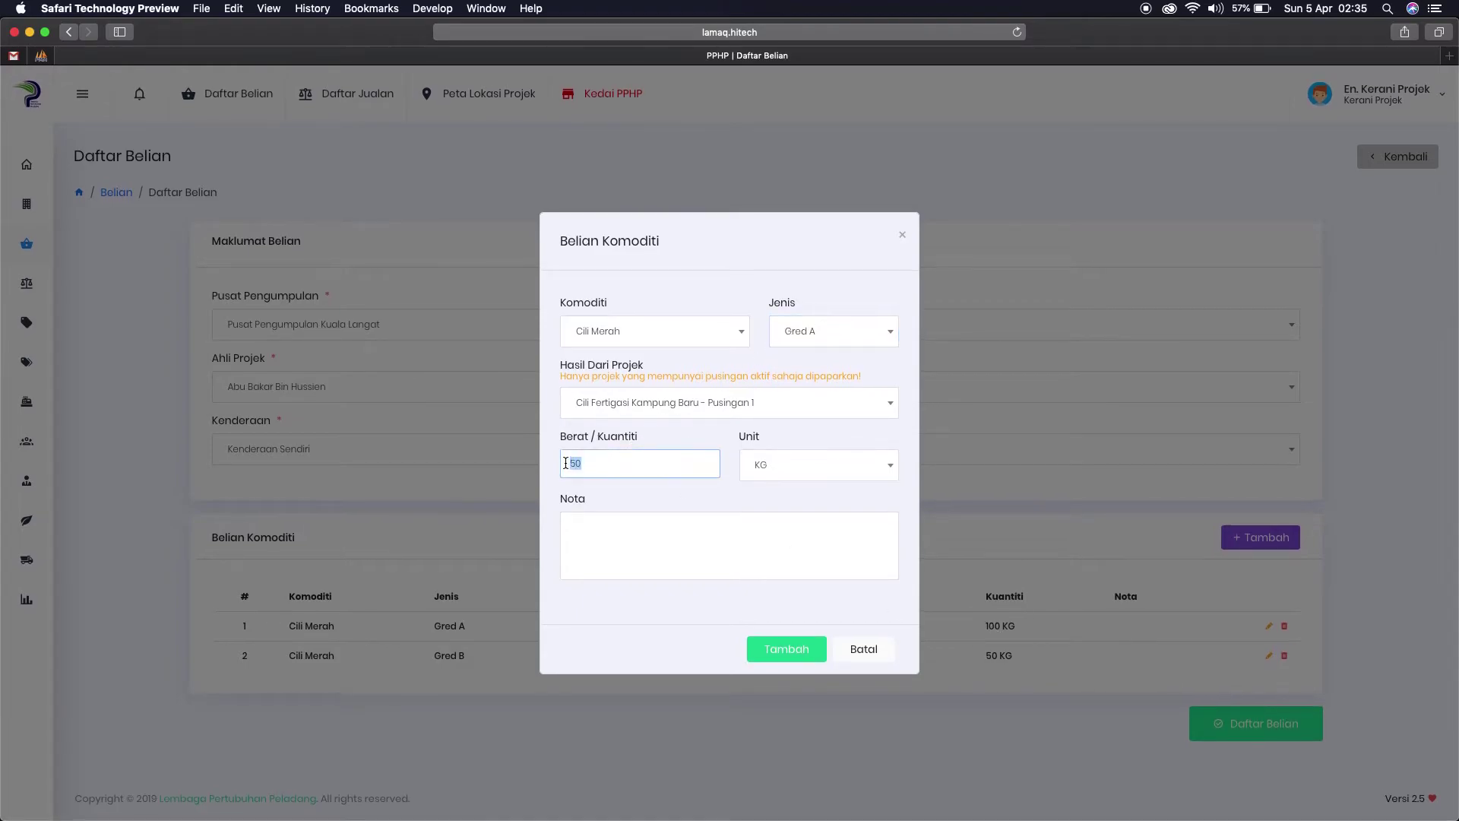
click(791, 649)
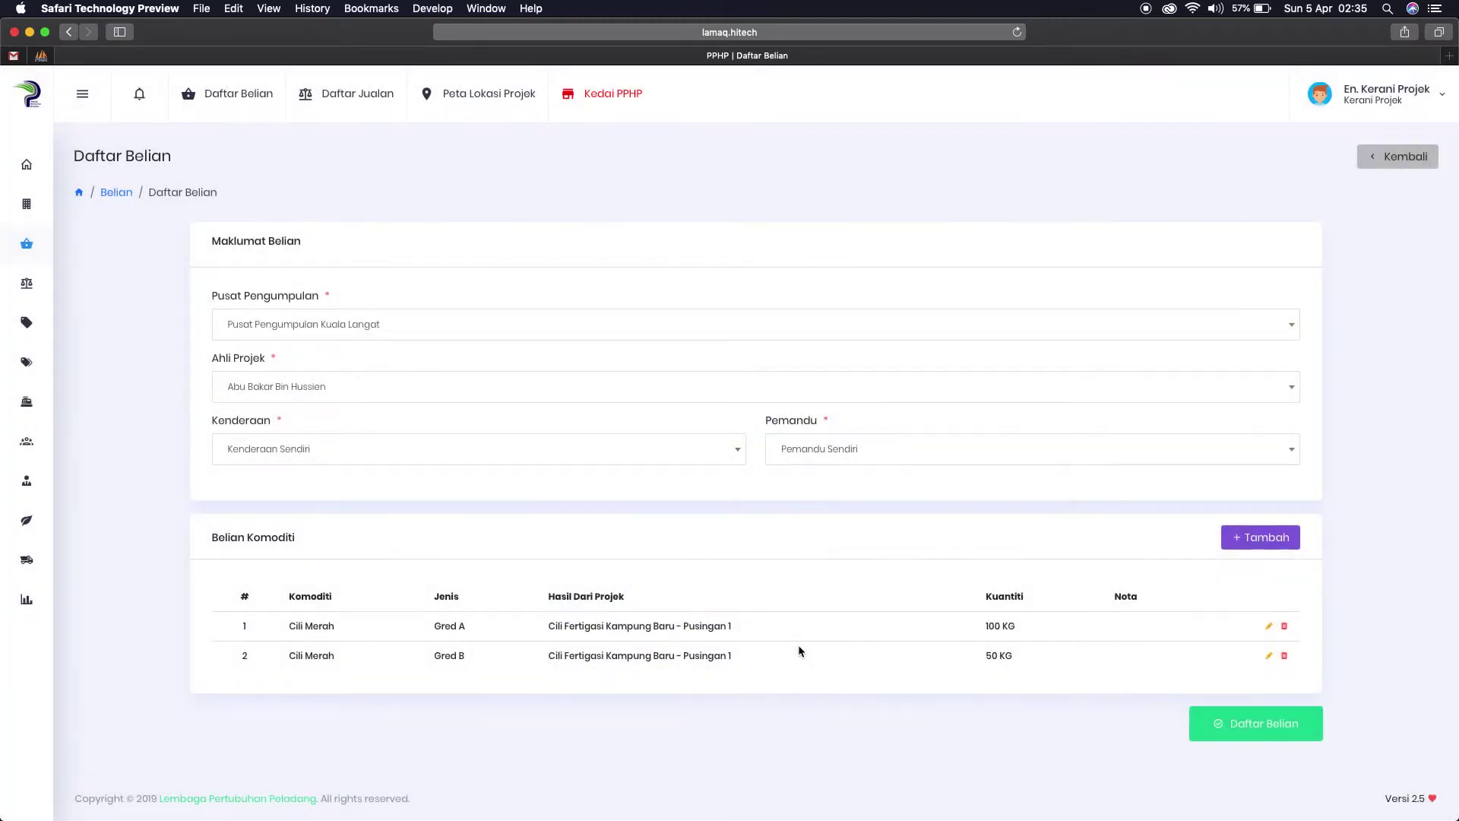
drag(985, 625, 998, 626)
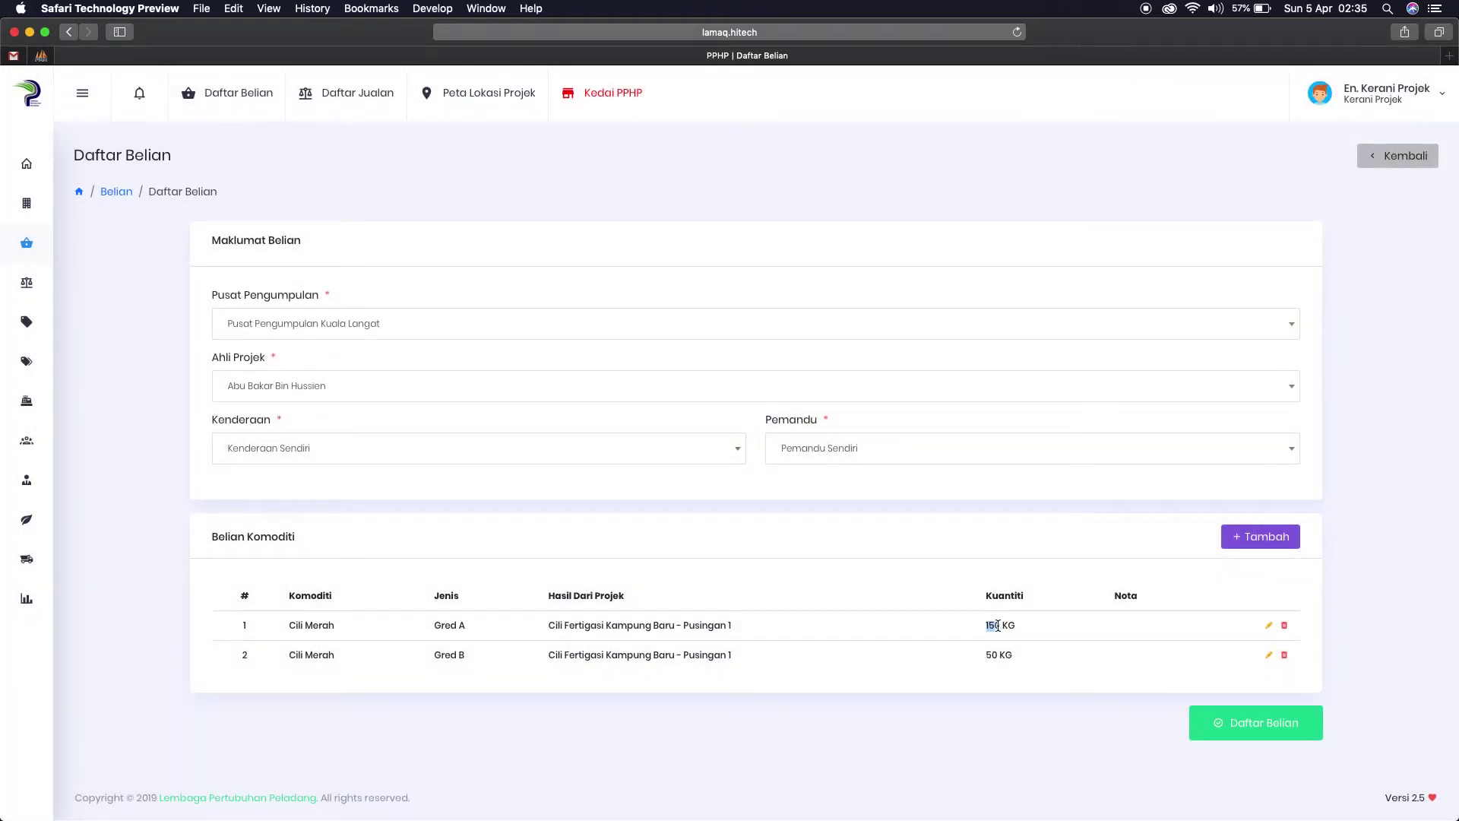
click(1003, 625)
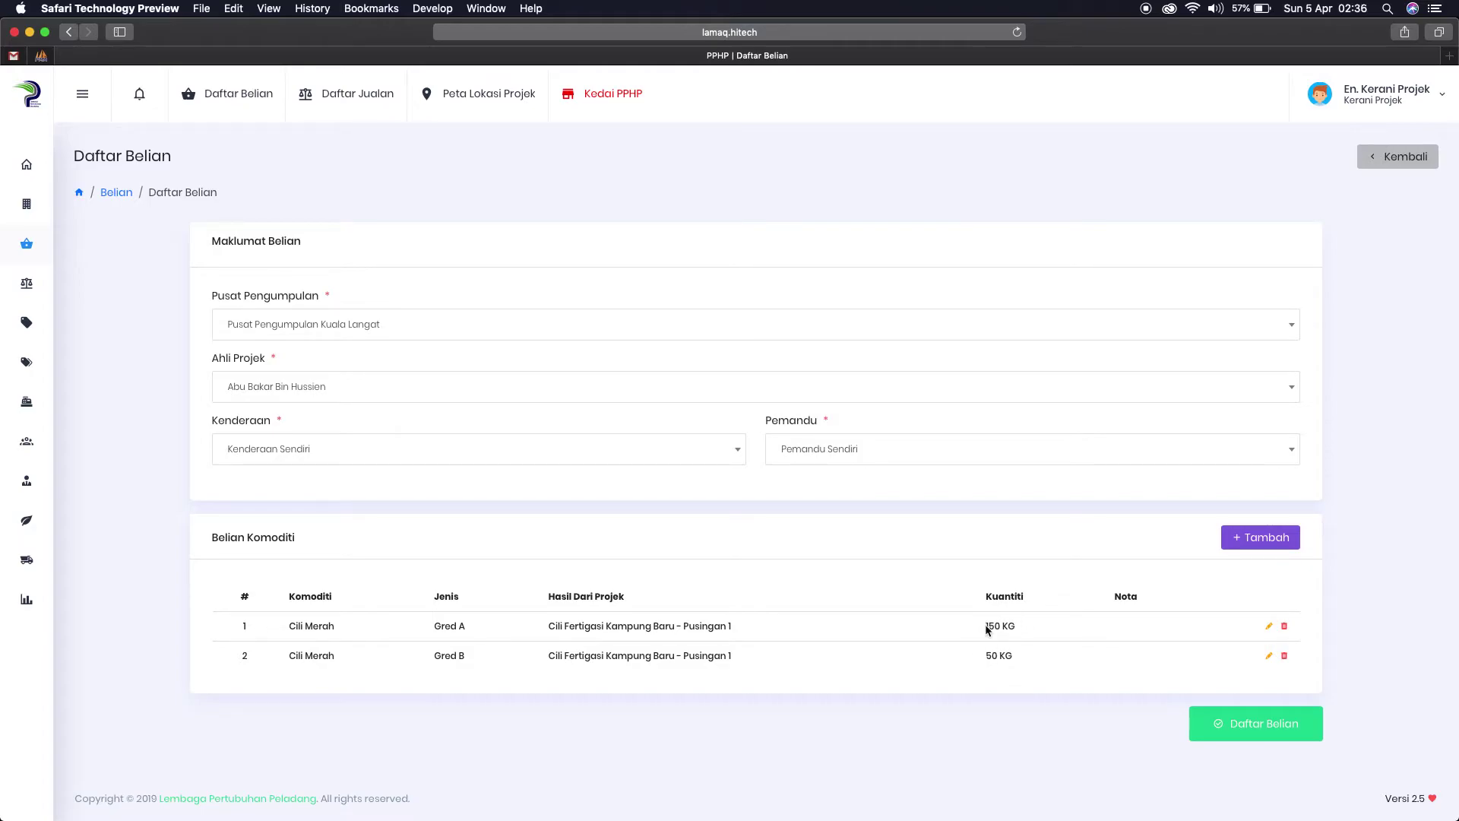
Step: Reopen the Gred A line, re-enter its quantity and submit it
click(1268, 625)
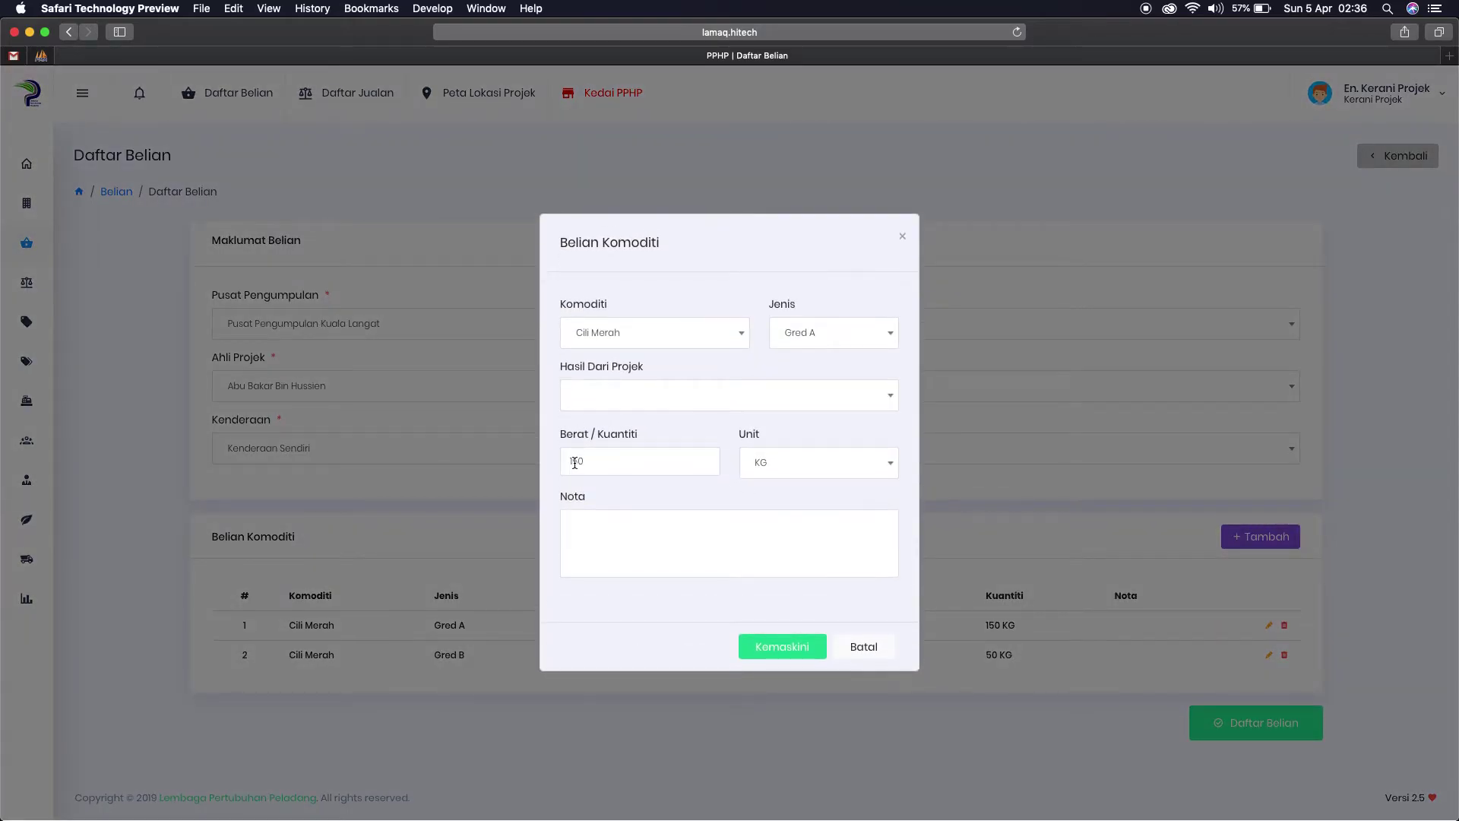
click(575, 465)
key(BackSpace)
text(0)
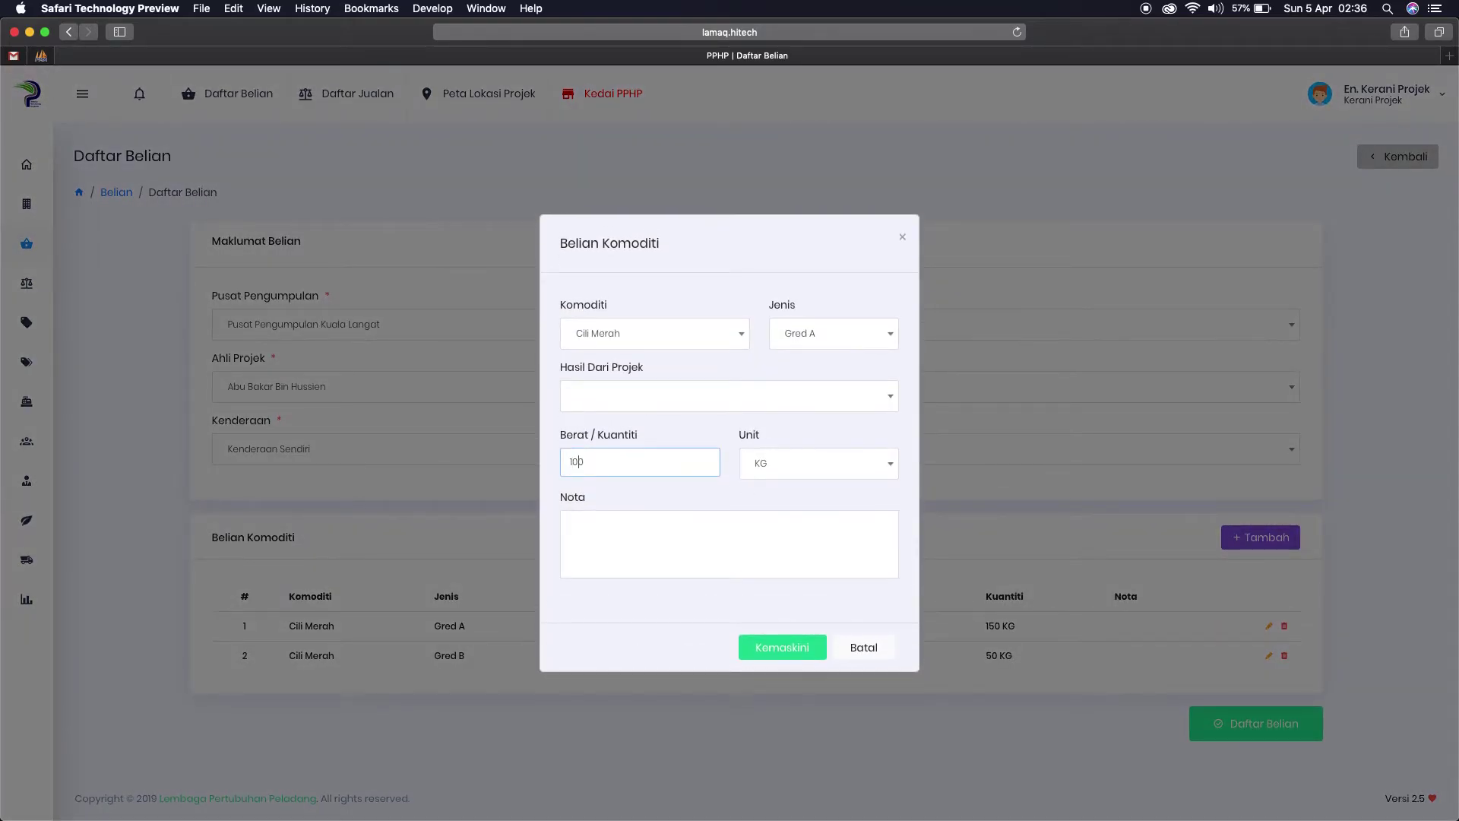
click(783, 648)
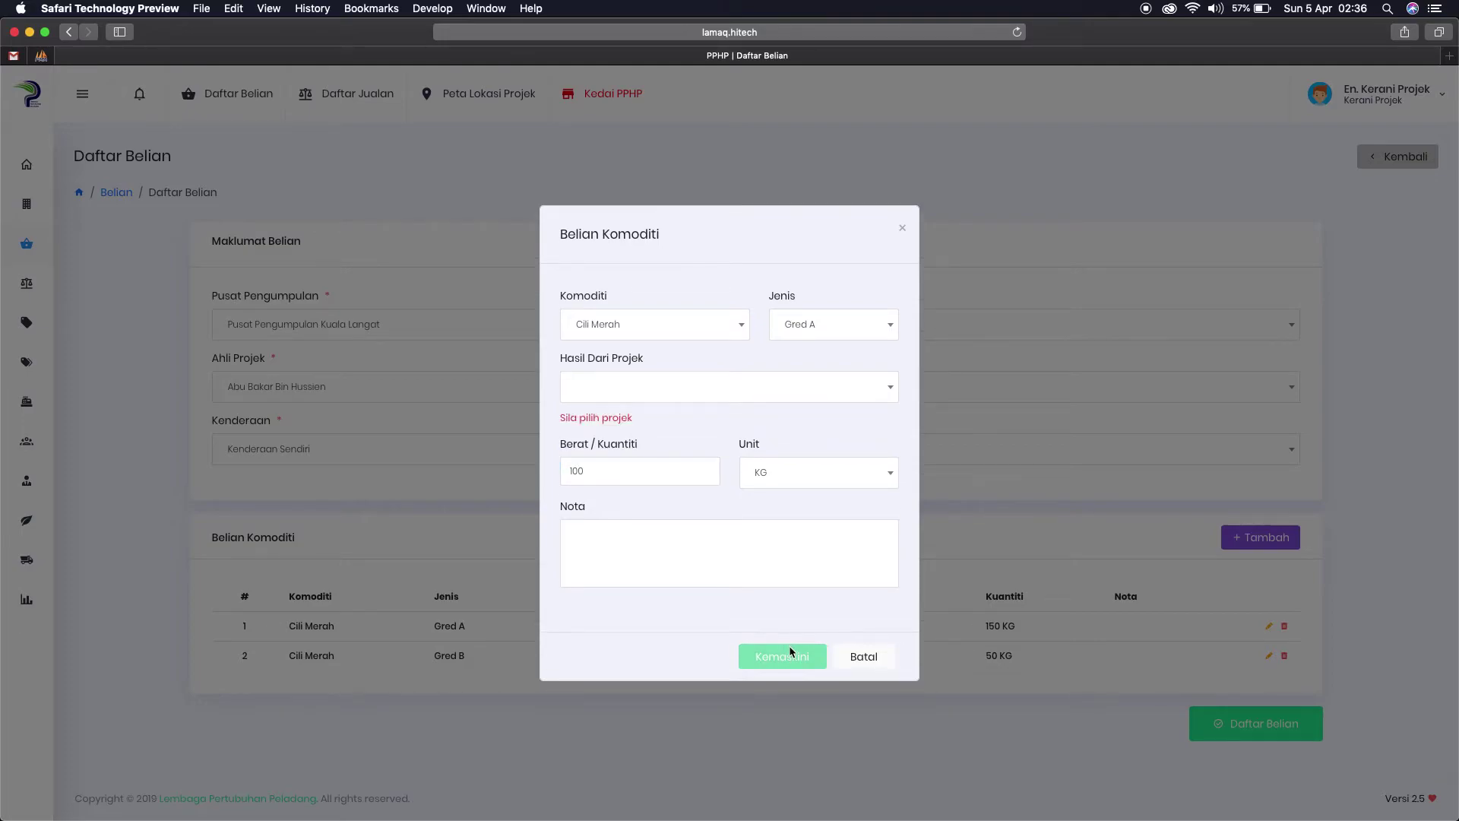
Step: Reselect Cili Merah Gred A, find no source project listed, and cancel the extra entry
click(624, 388)
click(667, 355)
click(715, 332)
click(688, 366)
click(785, 328)
click(779, 364)
click(750, 392)
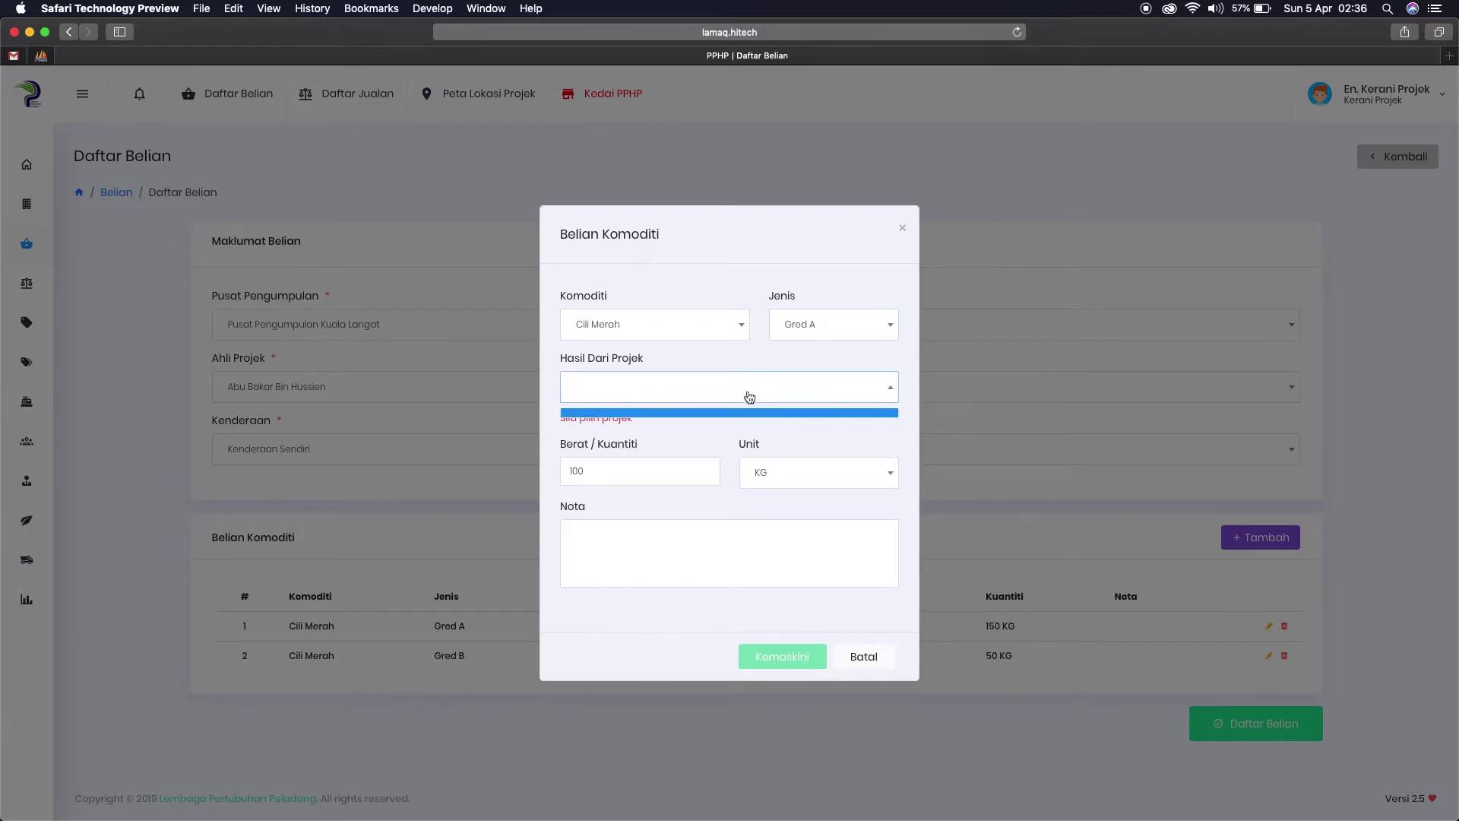
click(783, 440)
click(868, 657)
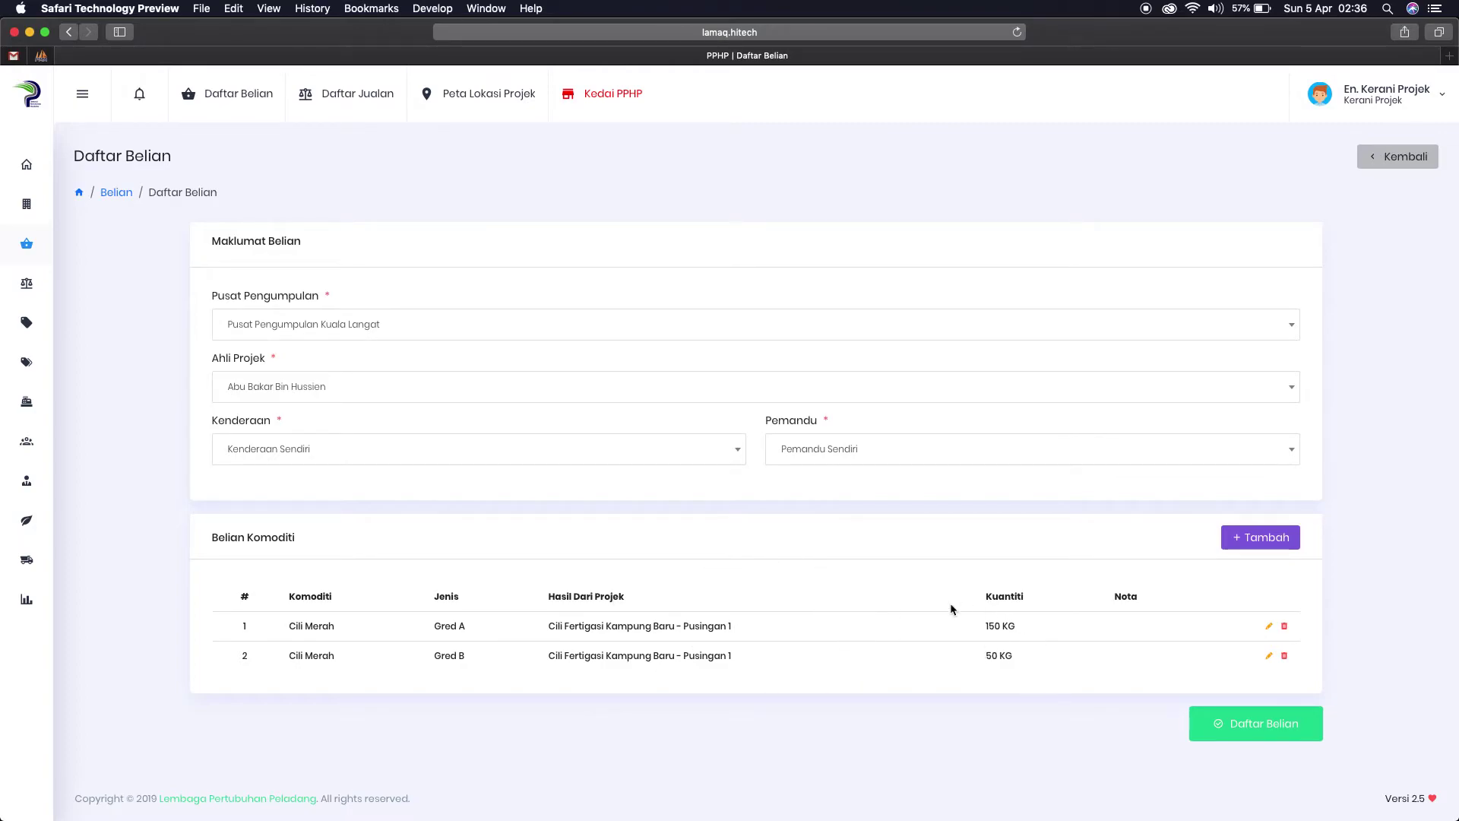
Step: Register purchase NTL #1 and review its Belum Dibayar status and Harga/Kg column
click(1259, 731)
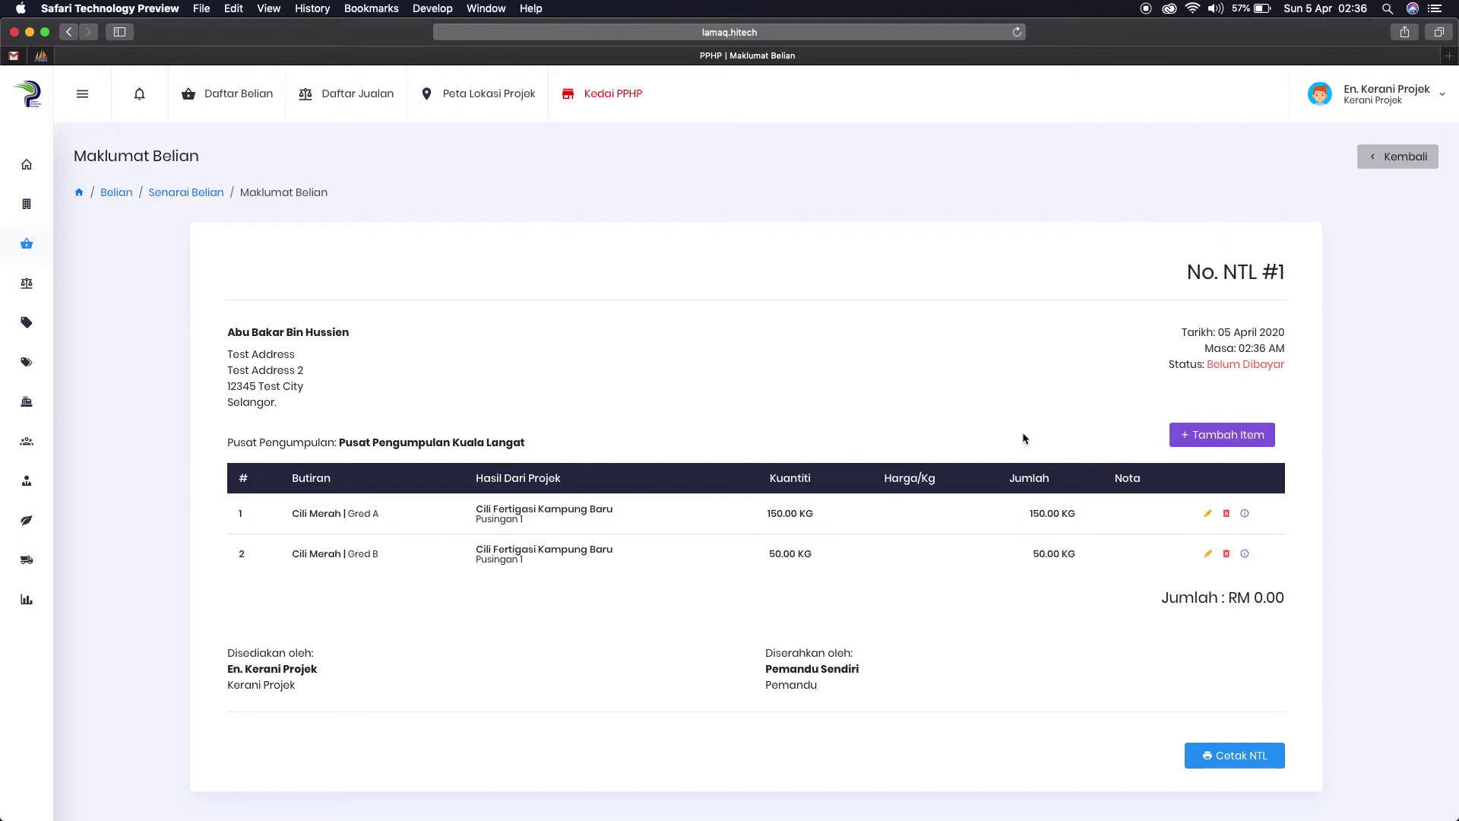
drag(1223, 272, 1256, 271)
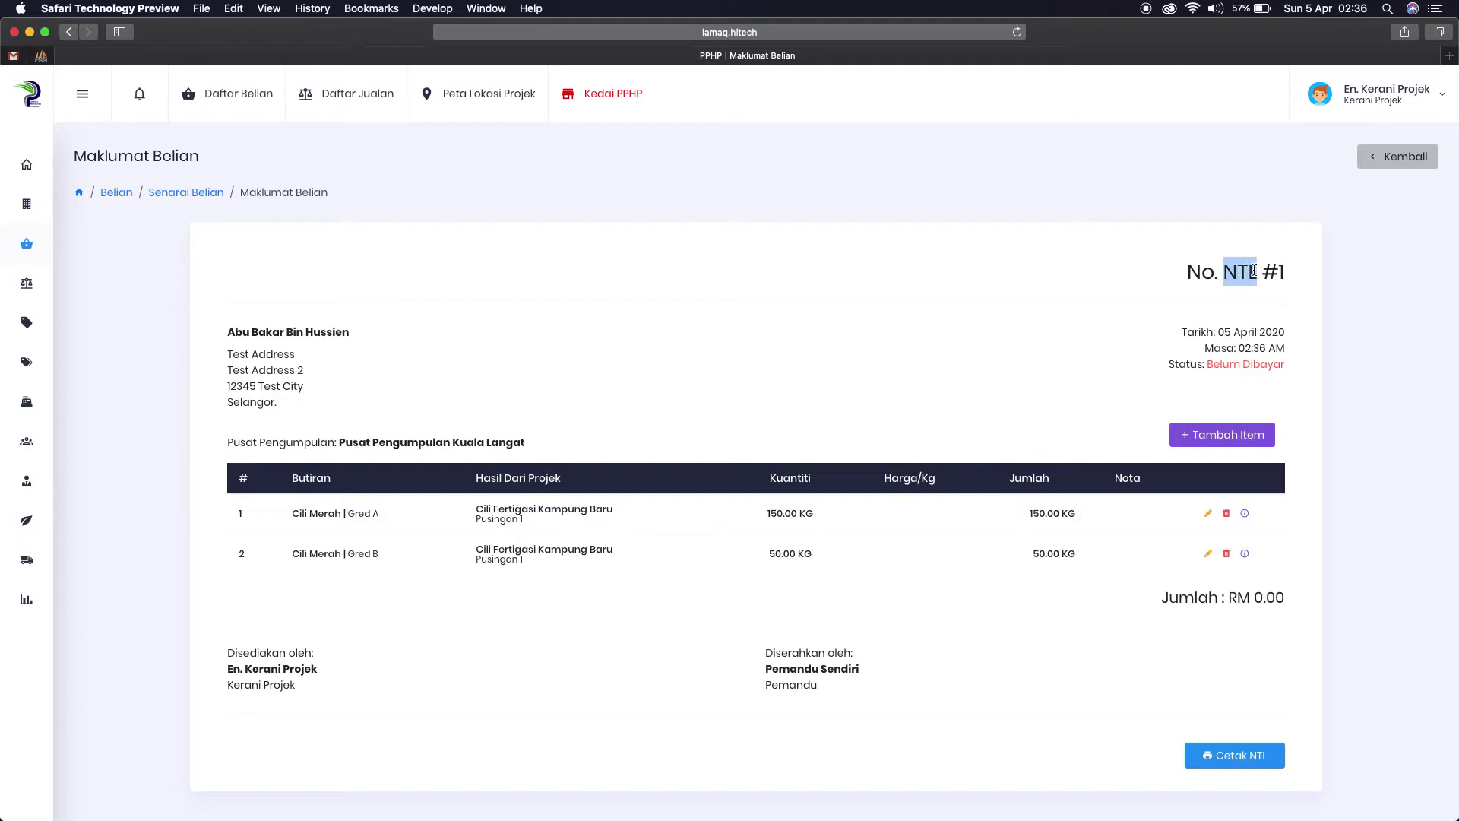
click(1106, 308)
drag(1208, 364, 1284, 364)
click(1044, 398)
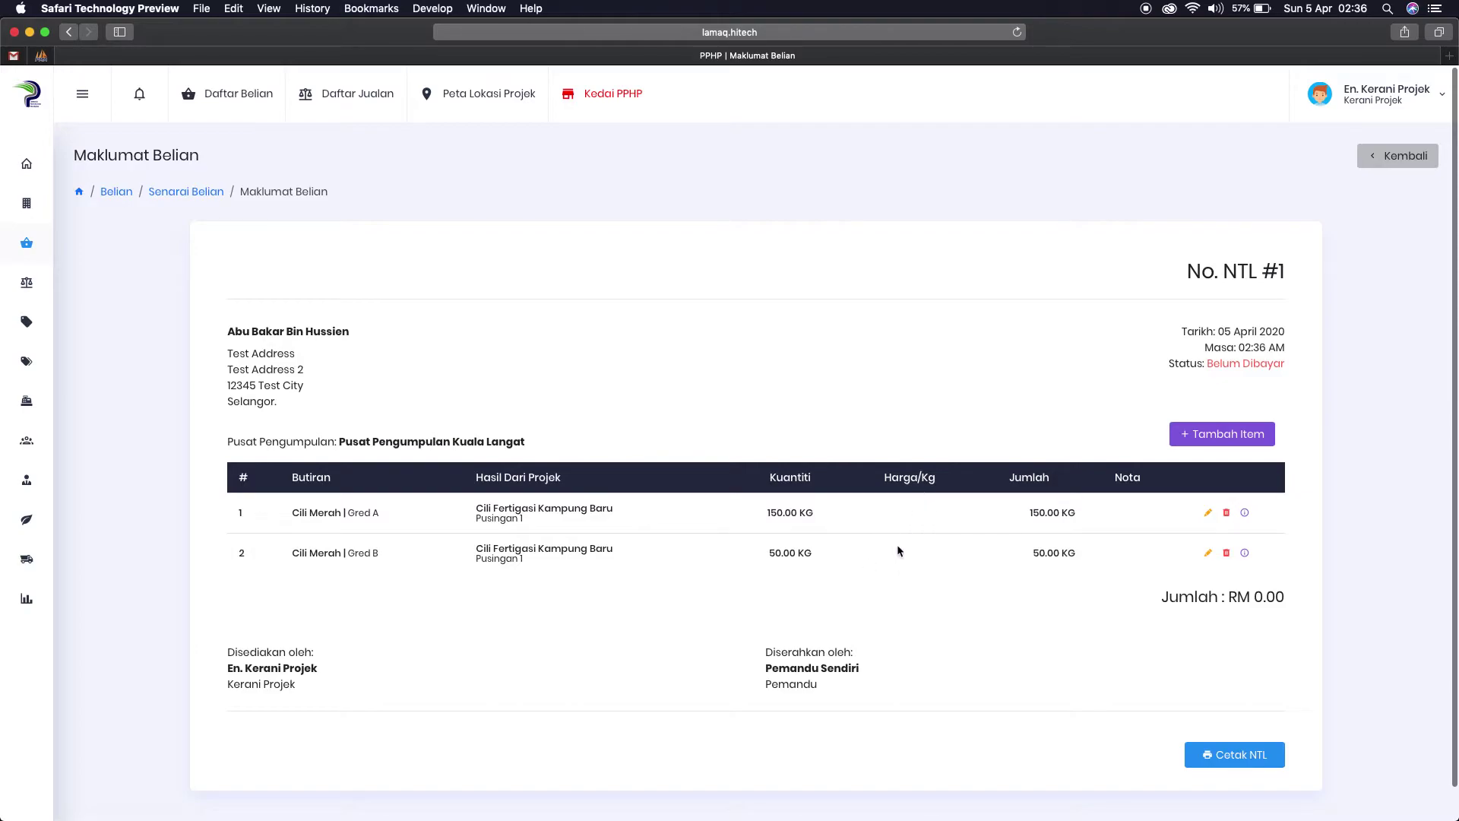
drag(888, 478, 935, 475)
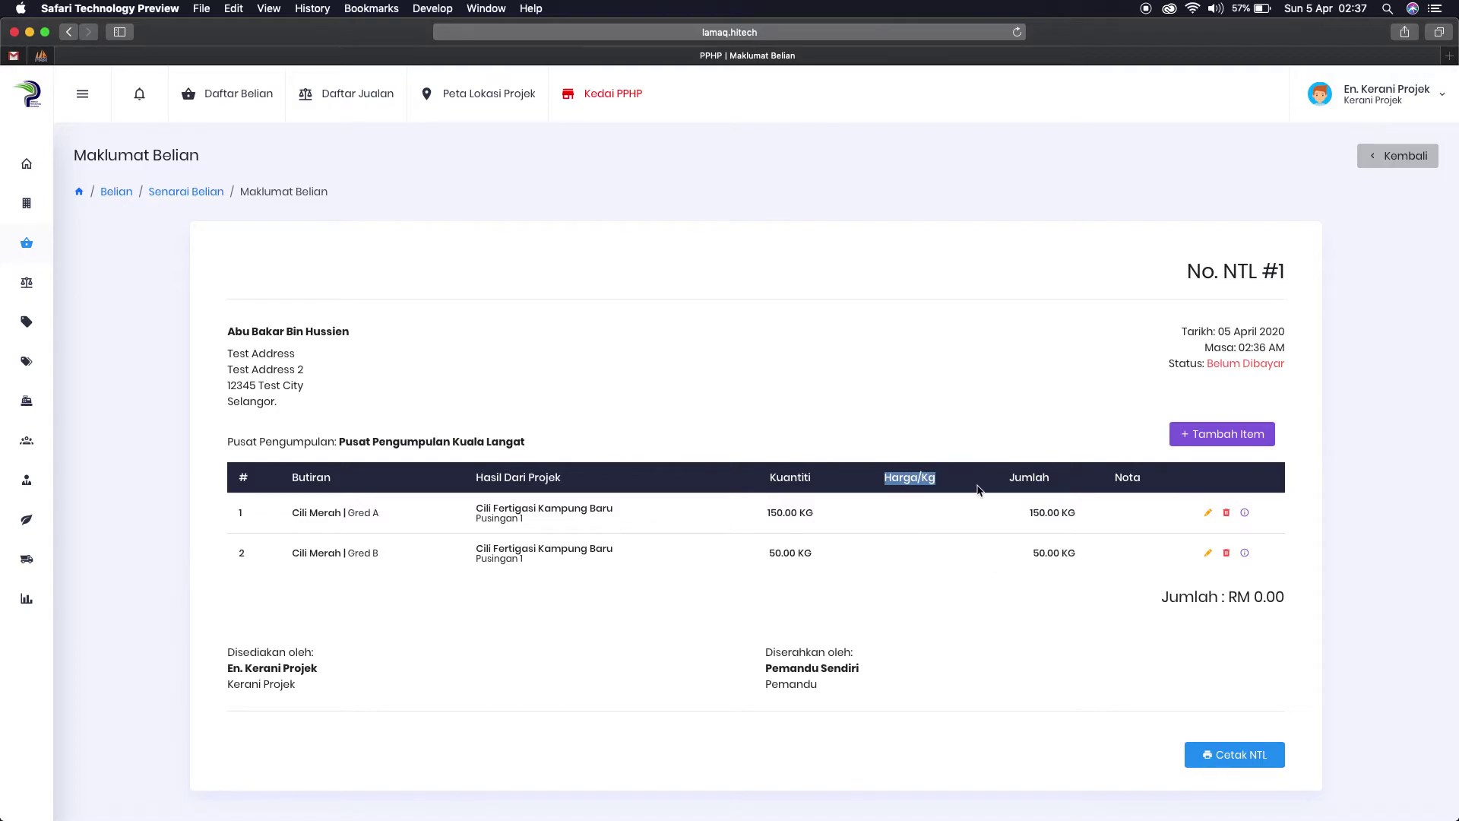
Step: Change the Cili Merah Gred A quantity from 150 to 100 KG, then open and cancel Tambah Item
click(1208, 514)
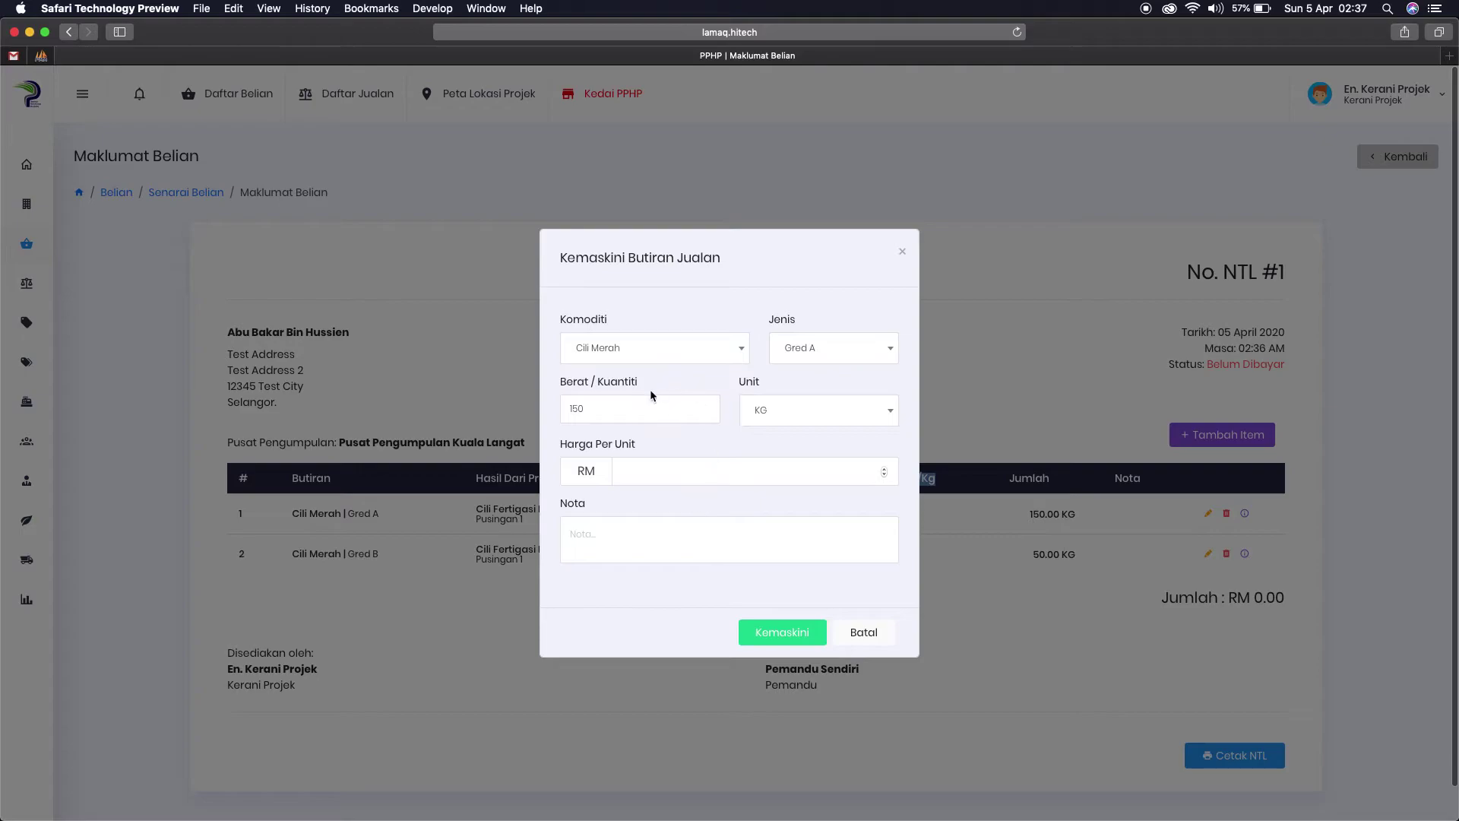
click(577, 406)
key(BackSpace)
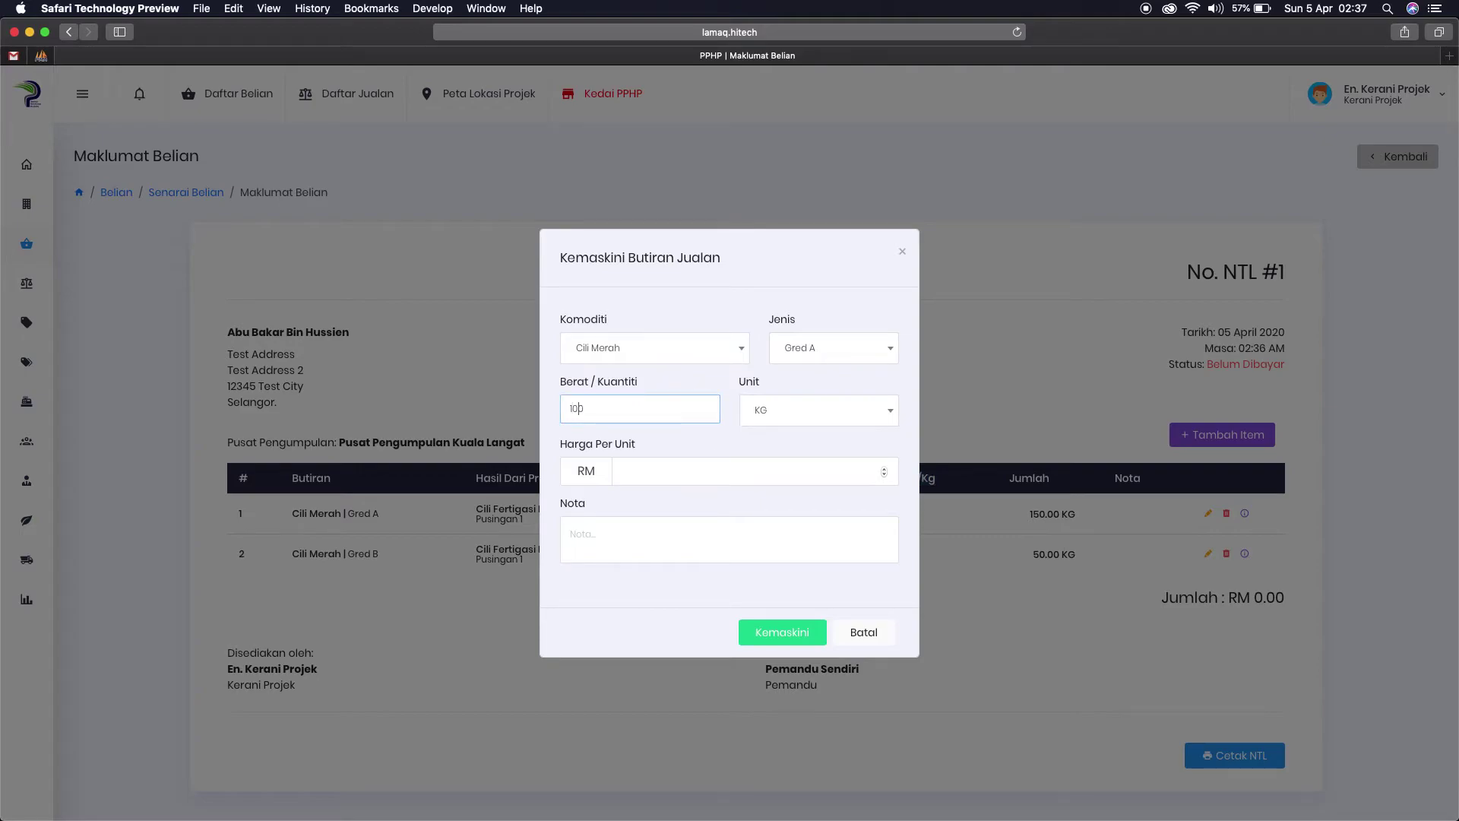
click(782, 632)
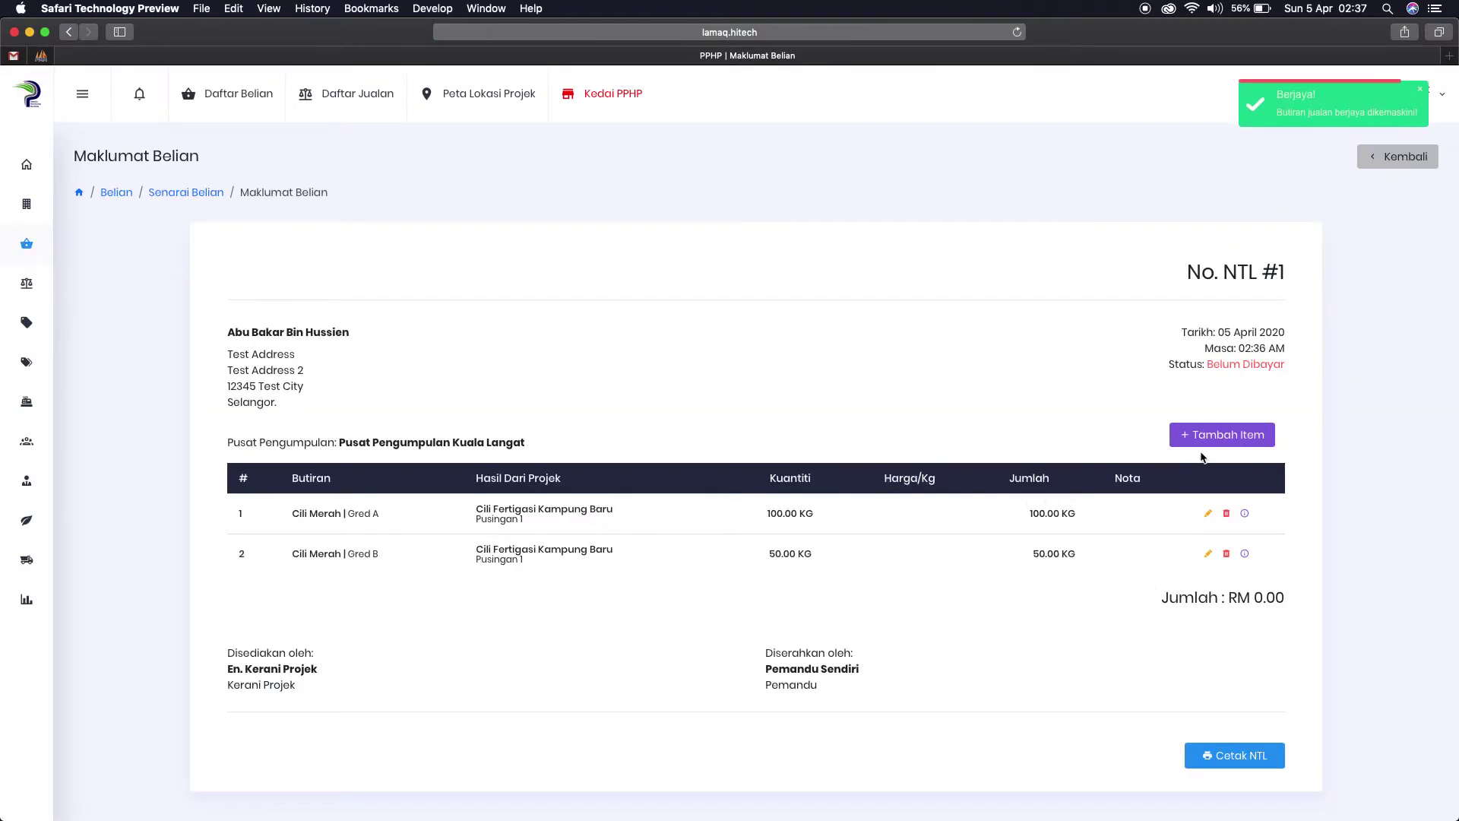
click(1221, 439)
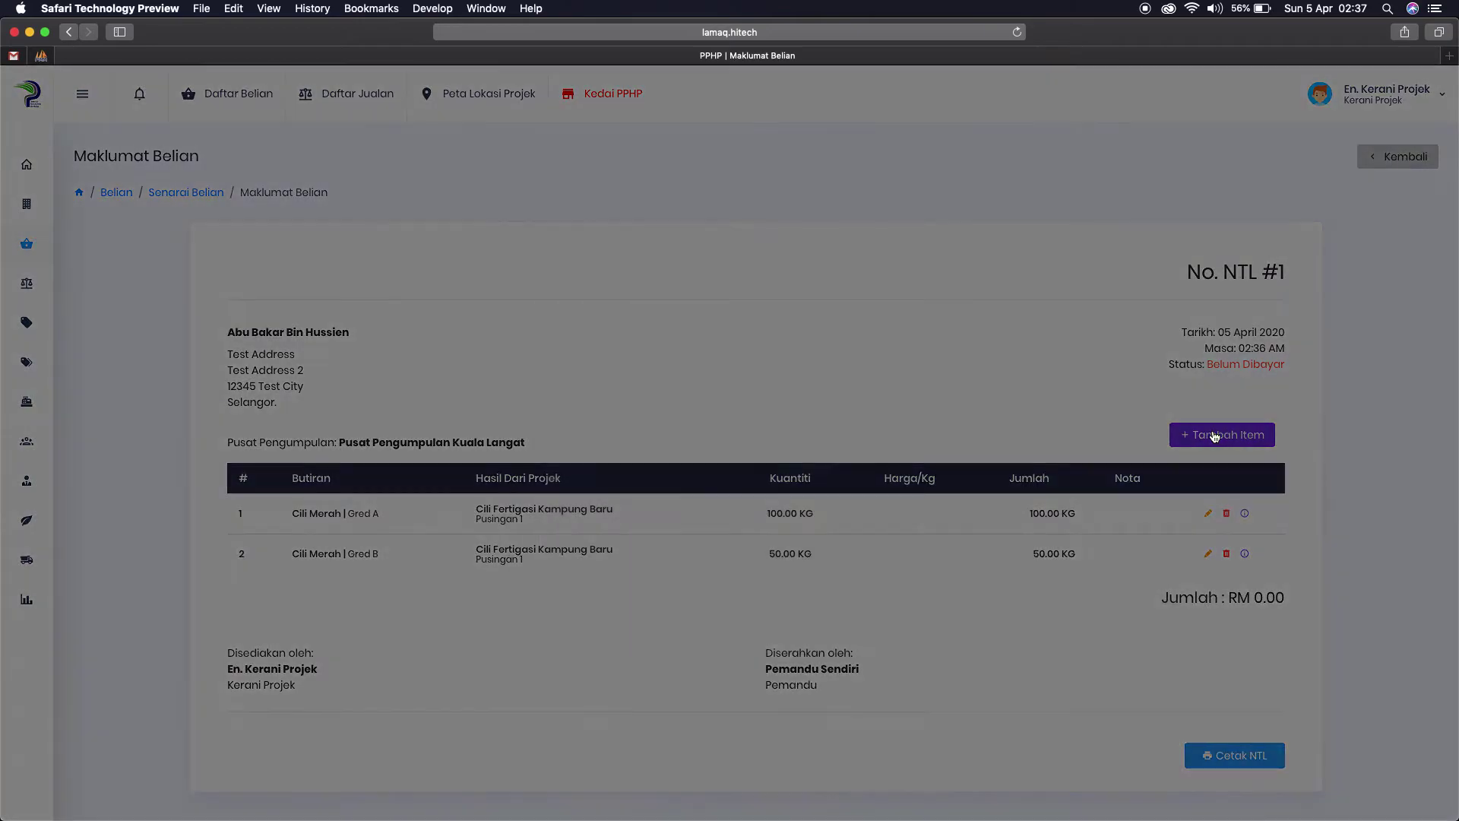
click(854, 658)
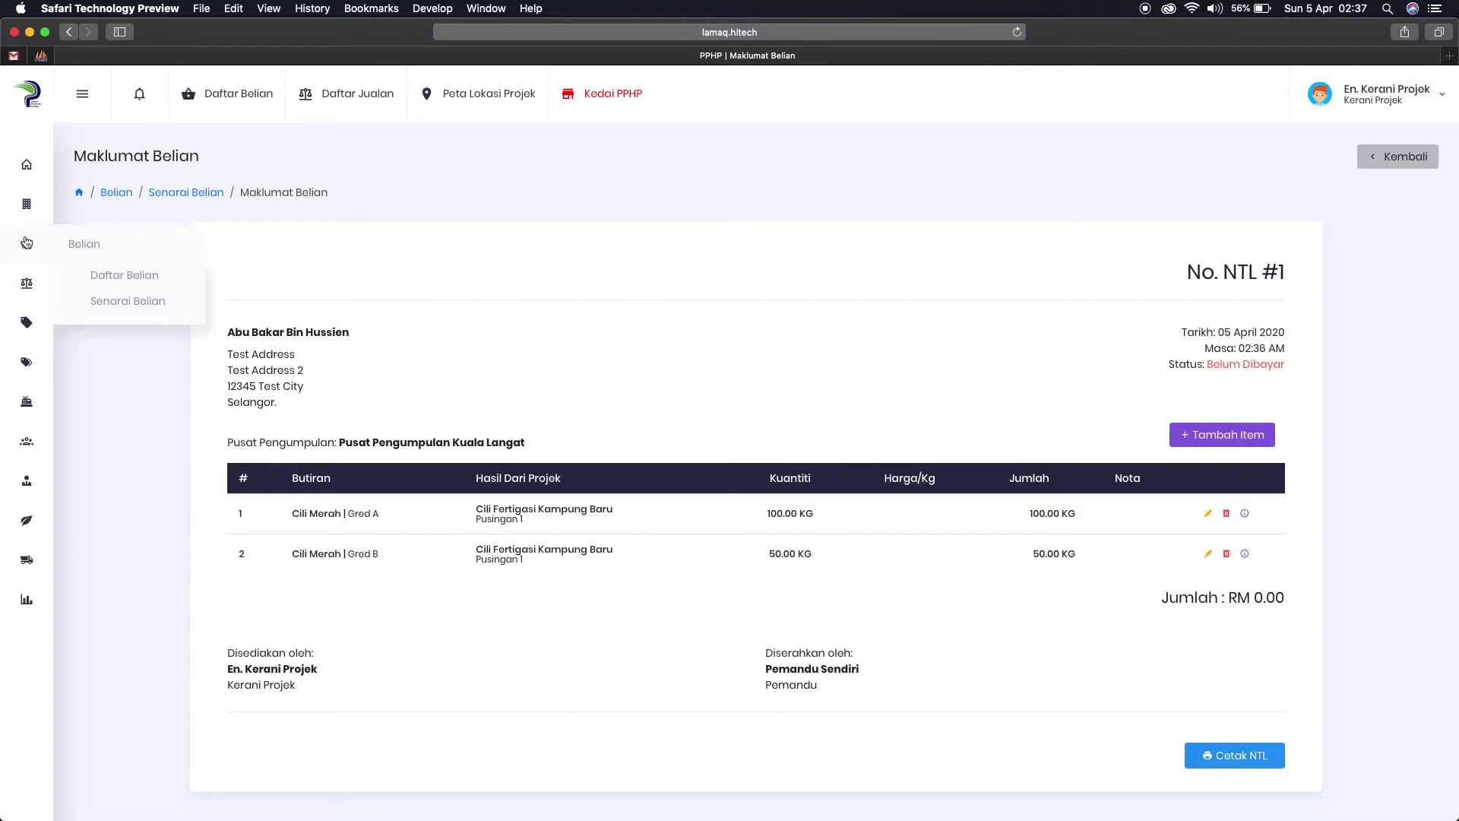
click(111, 302)
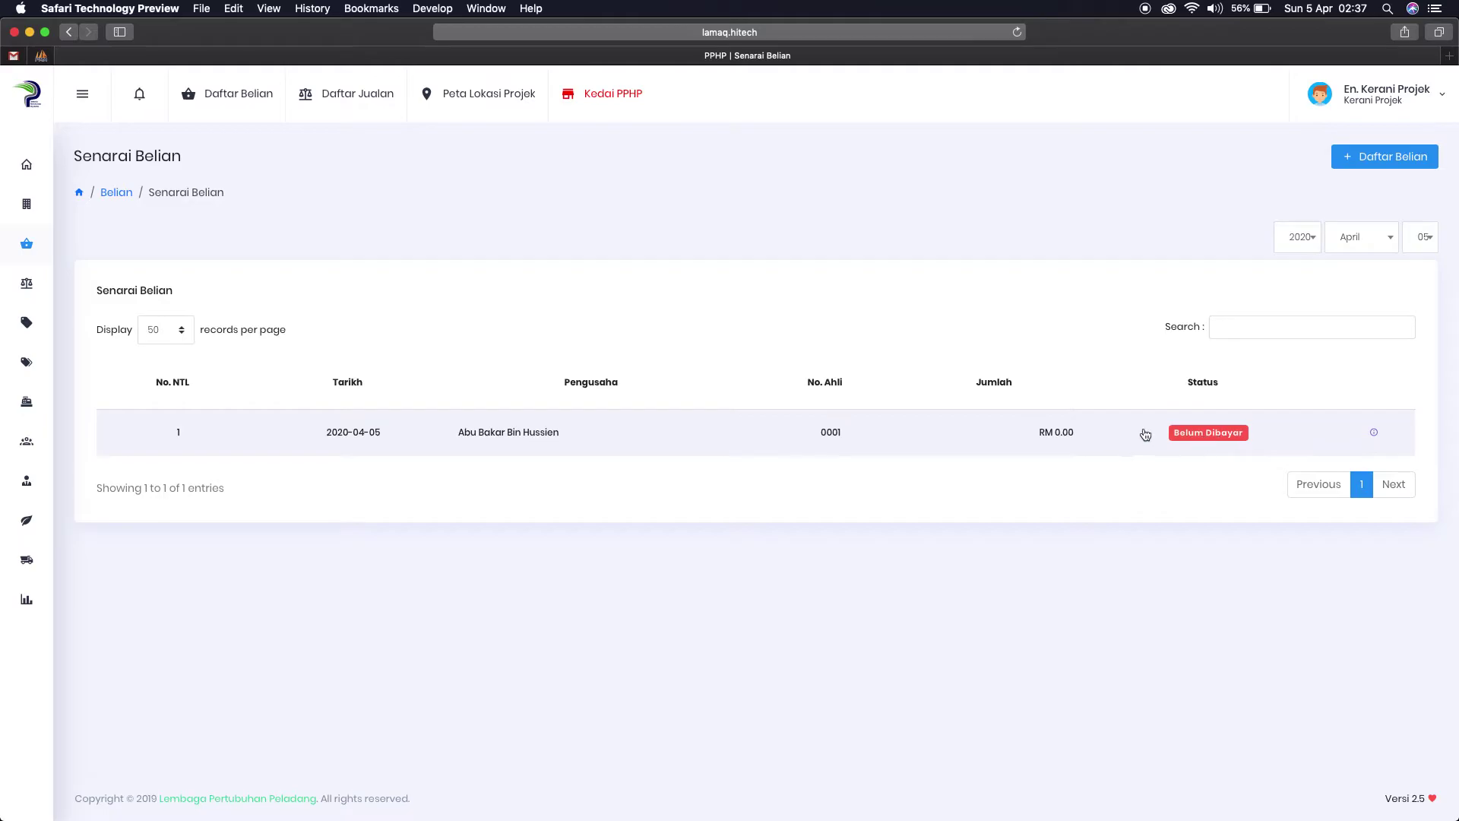
click(1107, 436)
scroll(1186, 655, down, 1)
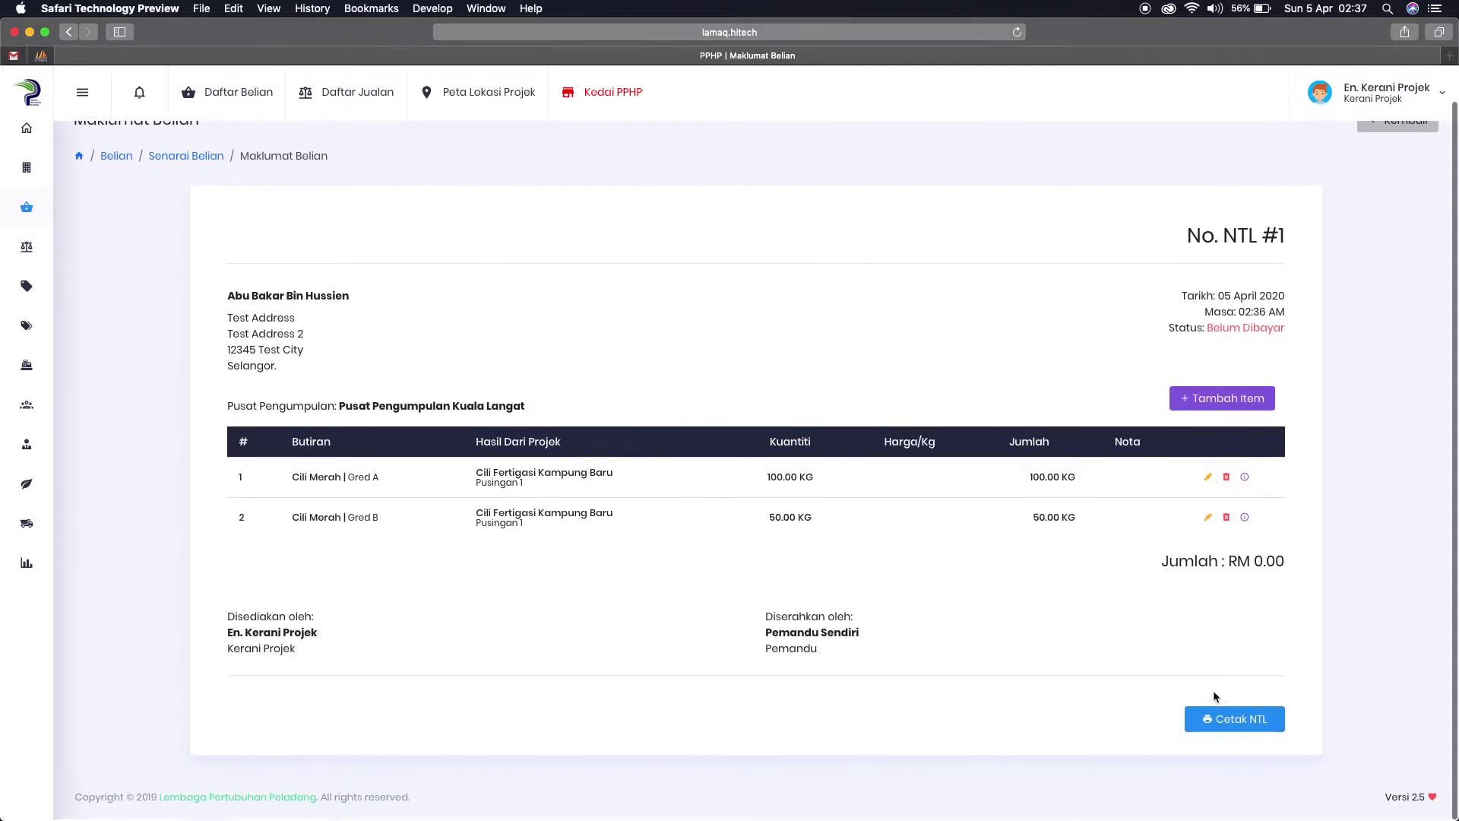
click(1236, 728)
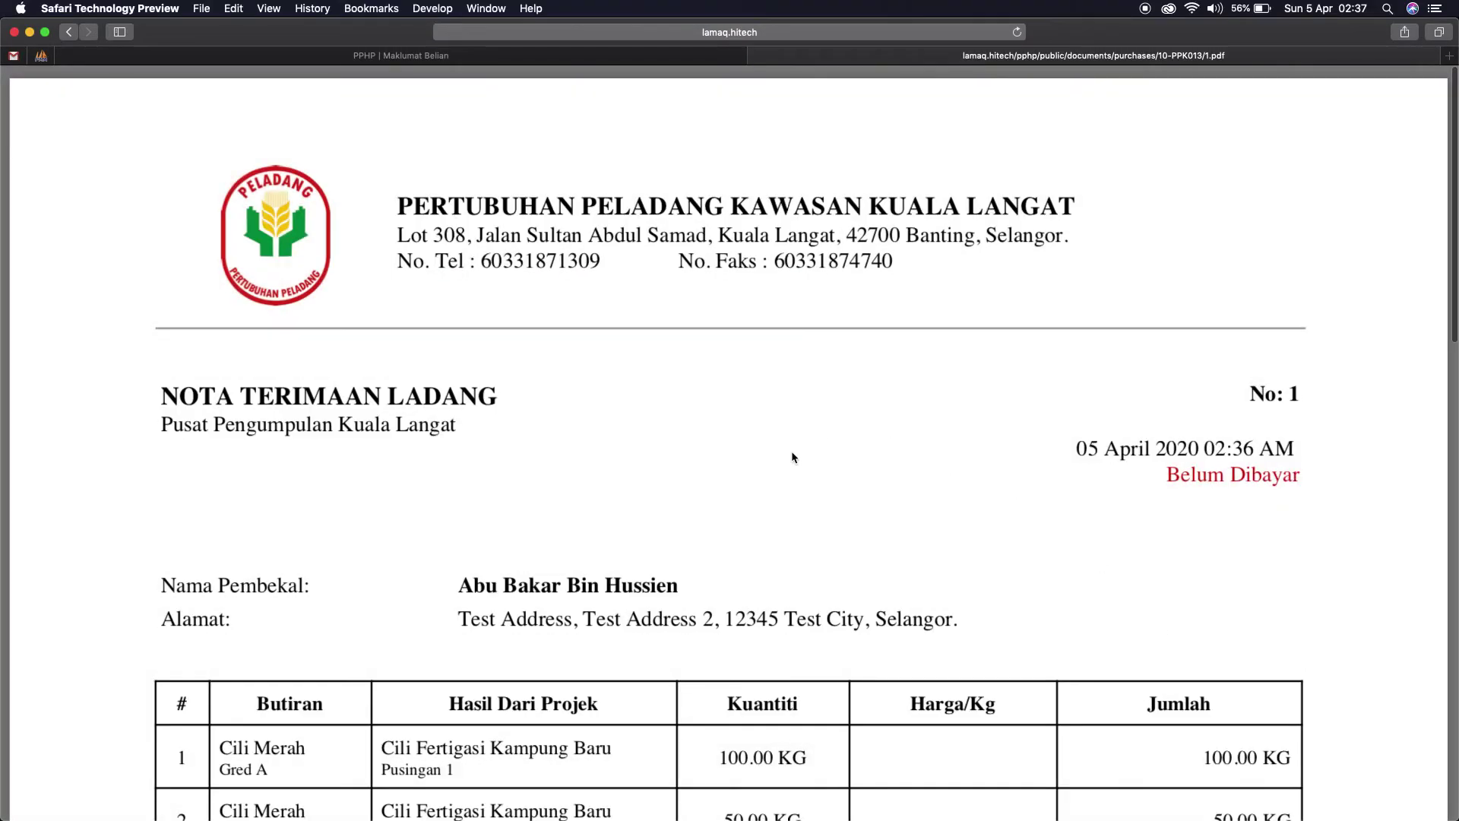
scroll(790, 452, down, 5)
scroll(725, 434, up, 3)
scroll(724, 434, up, 2)
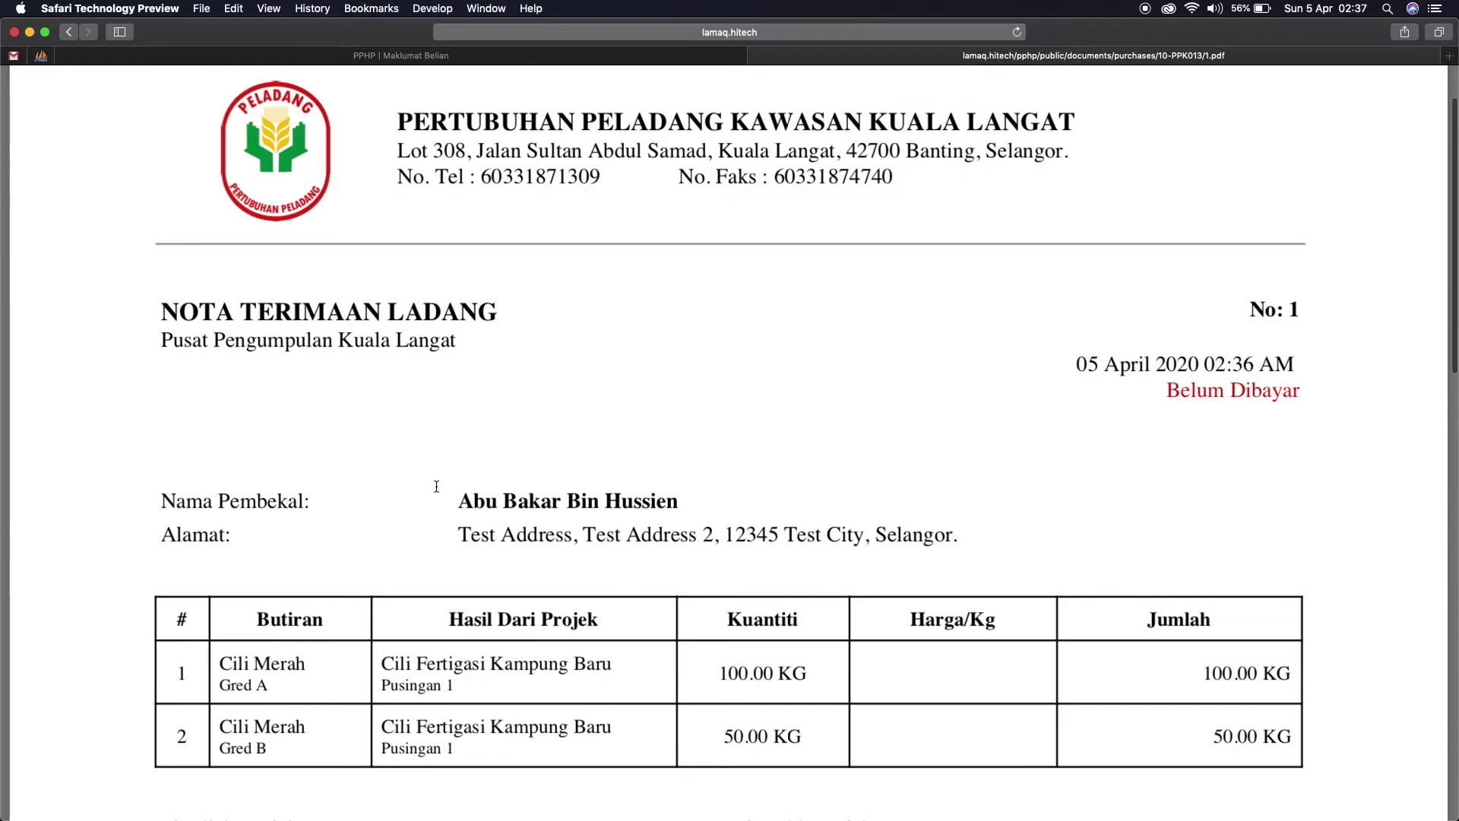
double_click(456, 501)
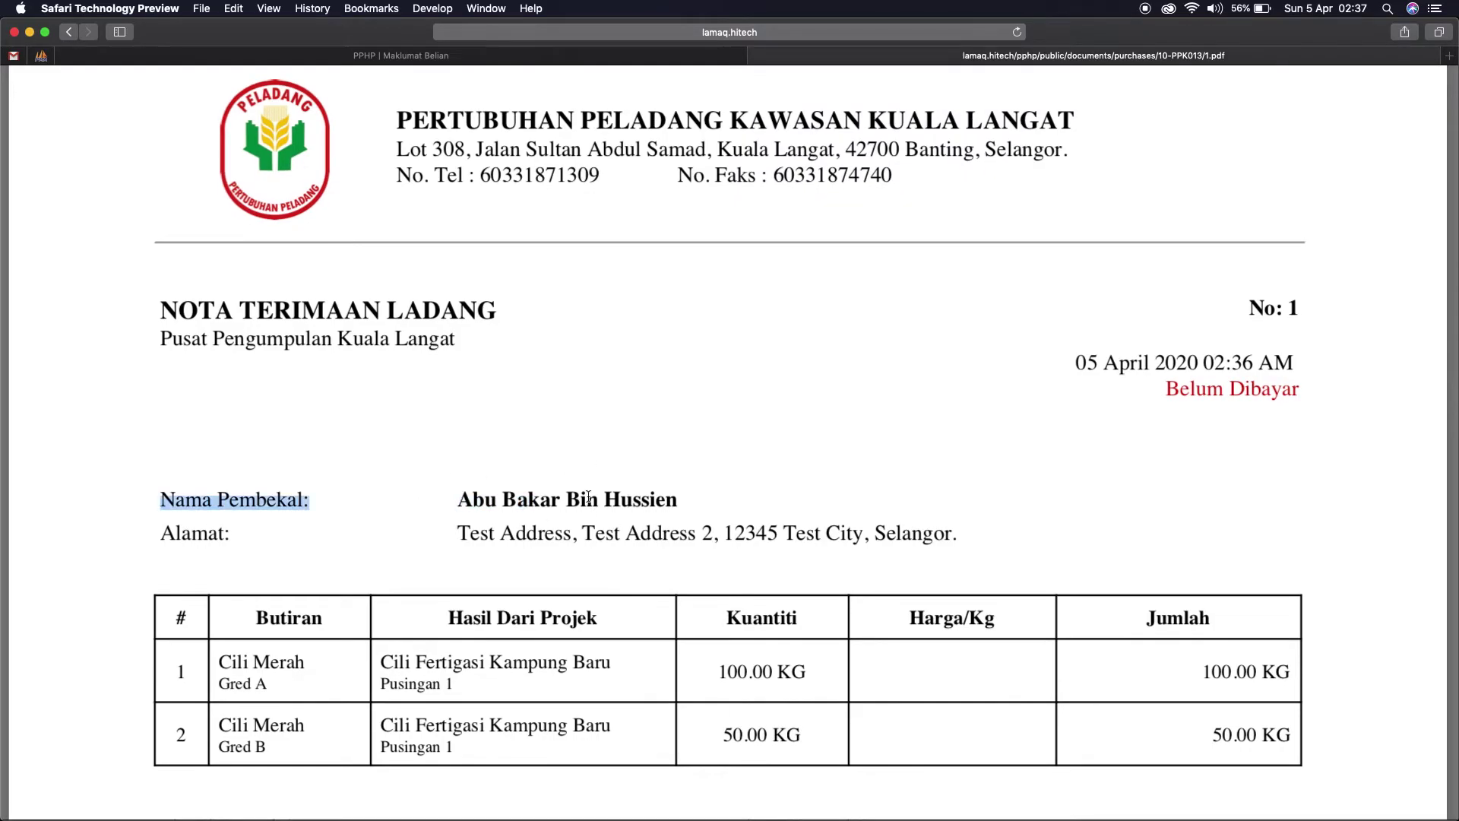
scroll(636, 498, down, 5)
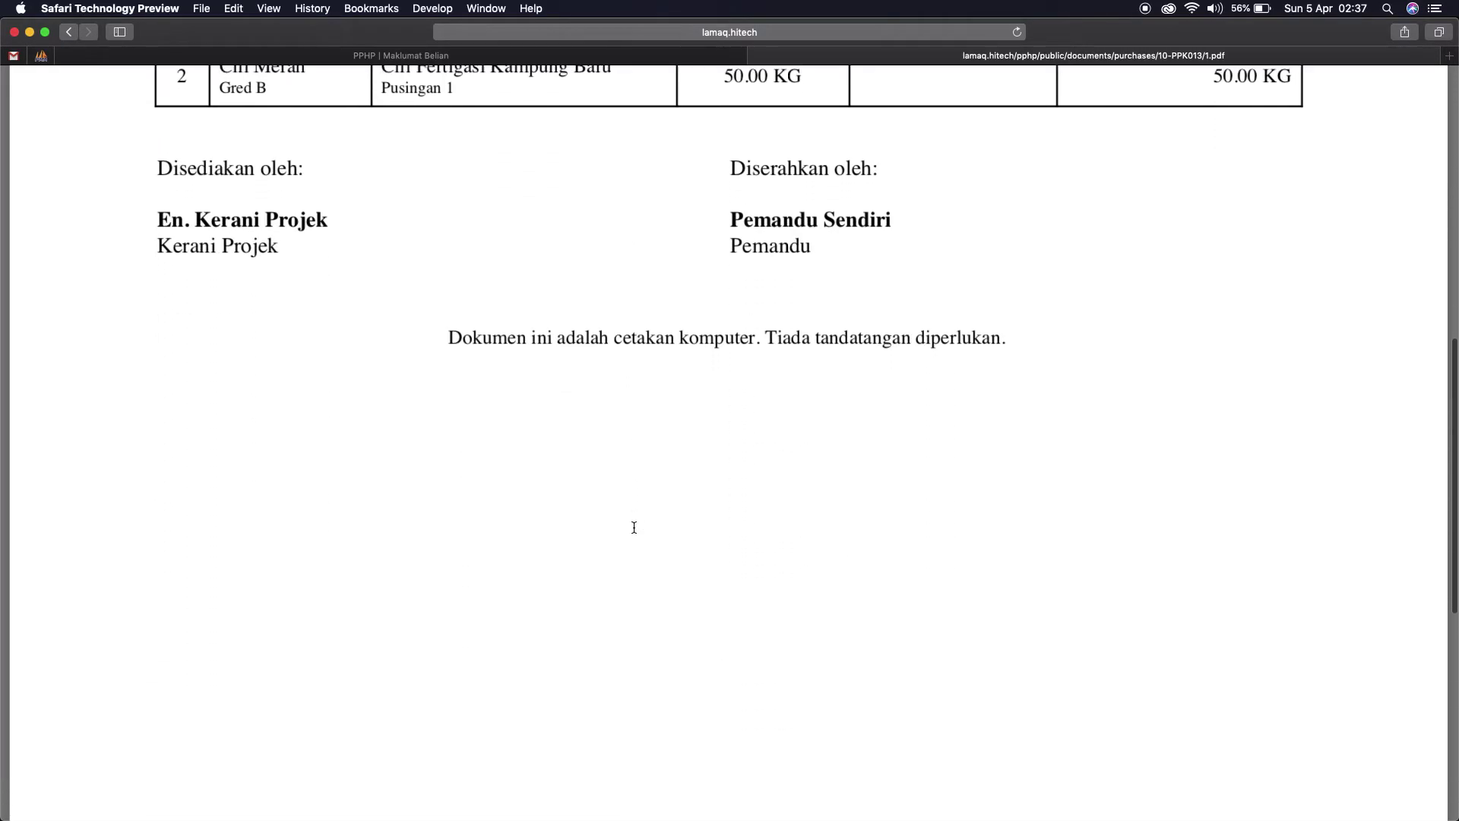
scroll(634, 527, up, 6)
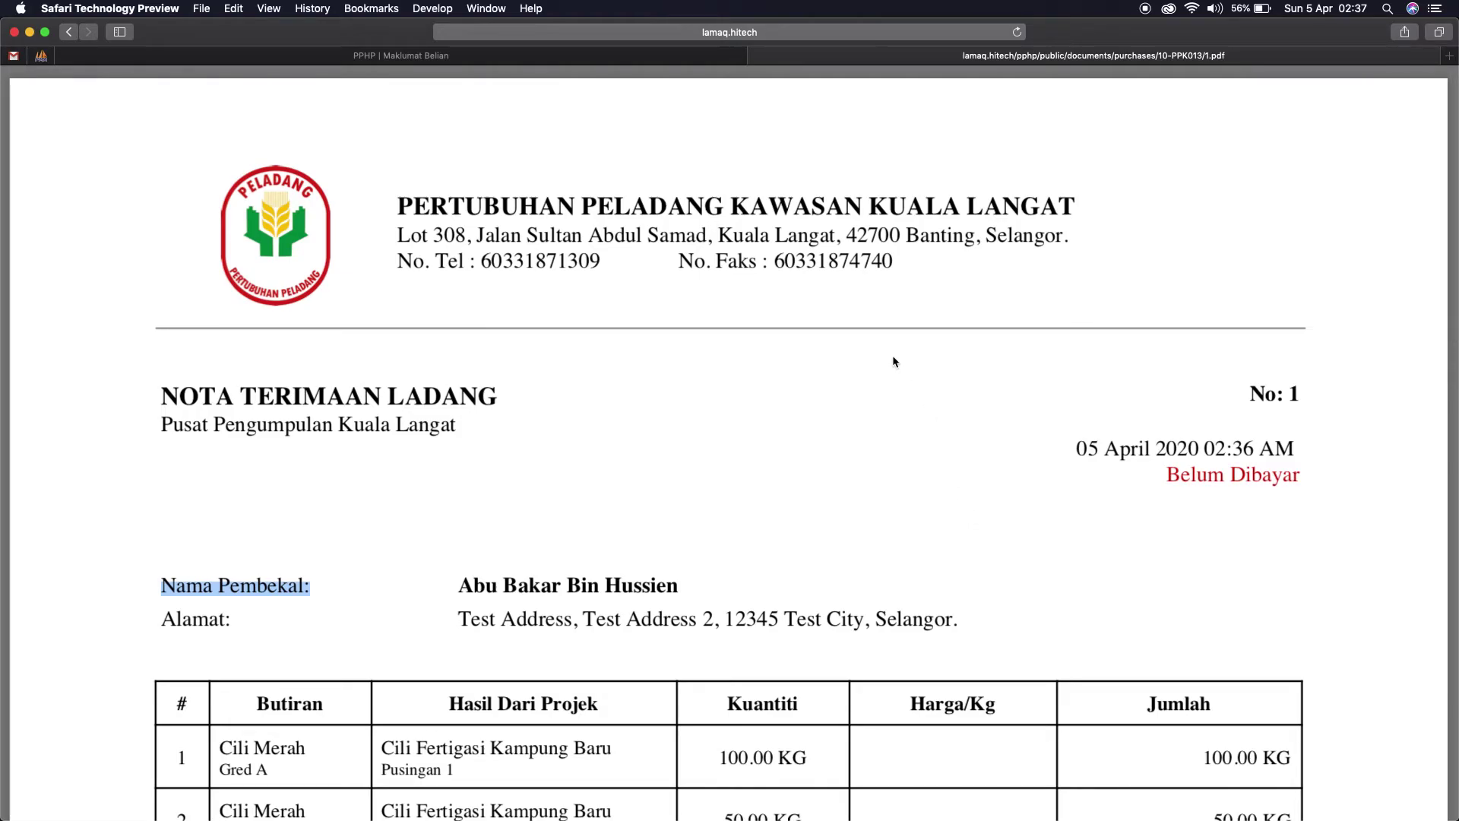
click(757, 55)
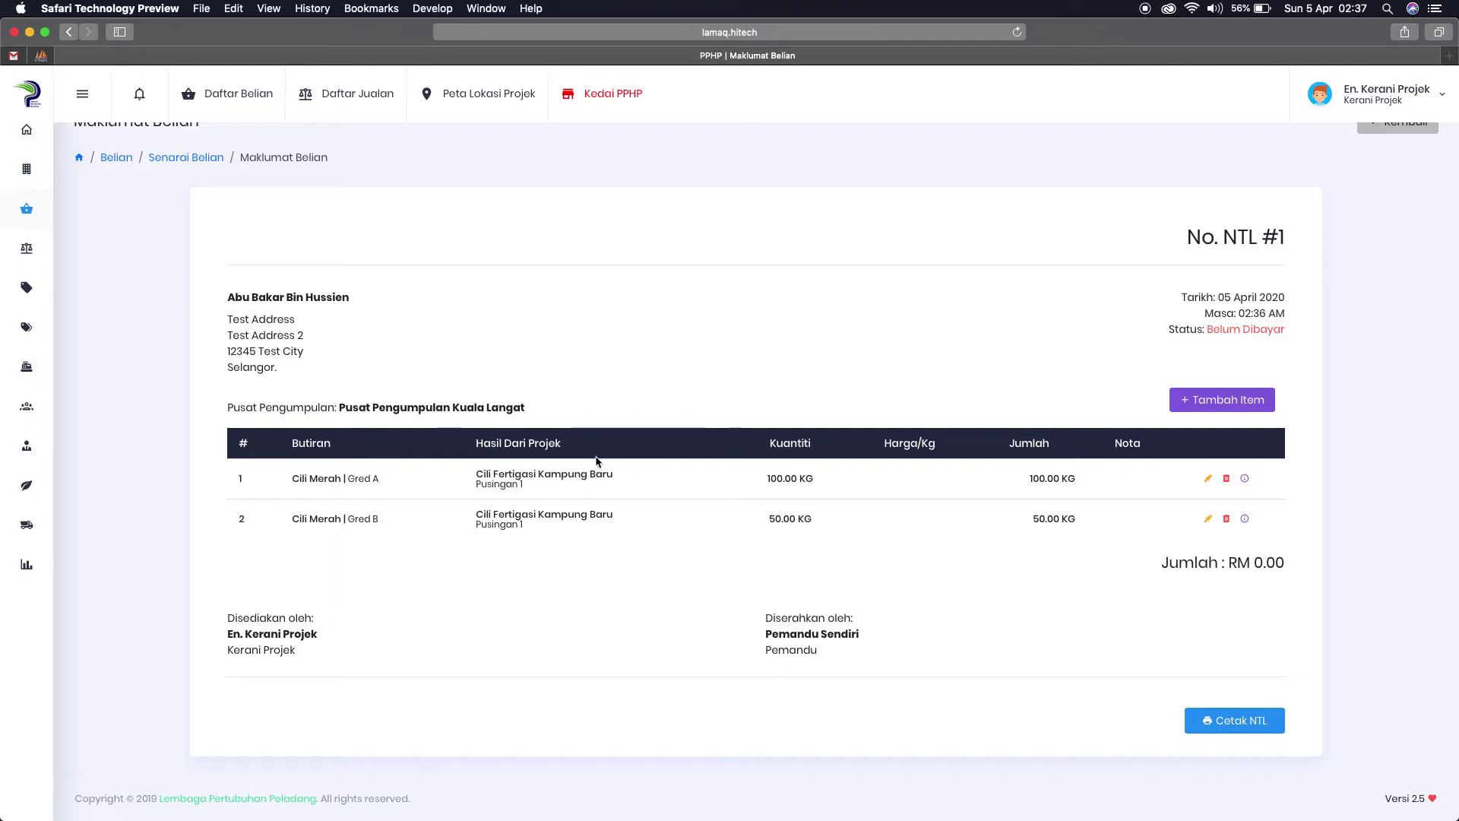
click(1373, 95)
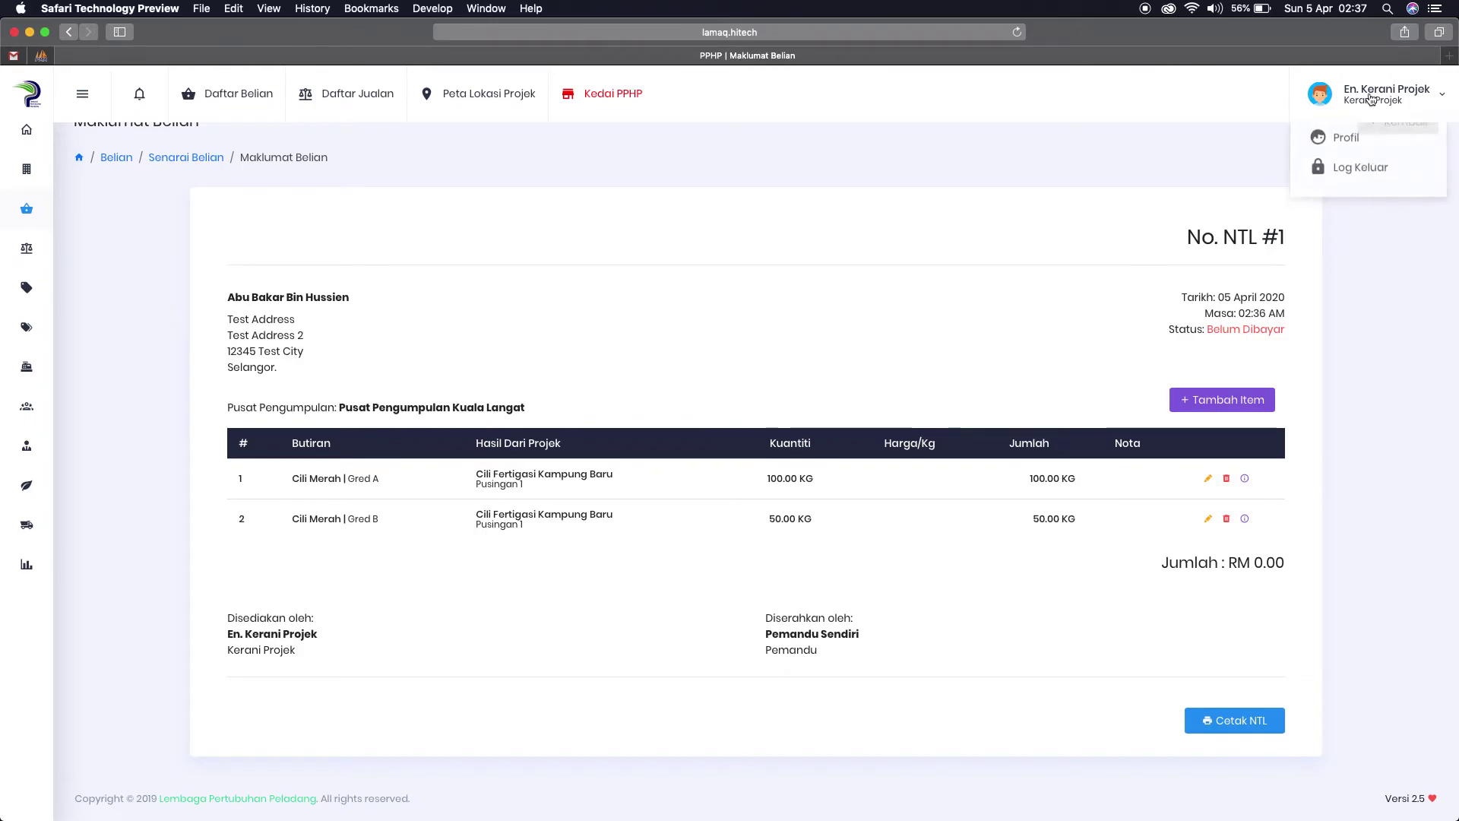
Step: Log out of the clerk account and log in as Pengusaha with the farmer's username and password, declining password saving
click(1356, 175)
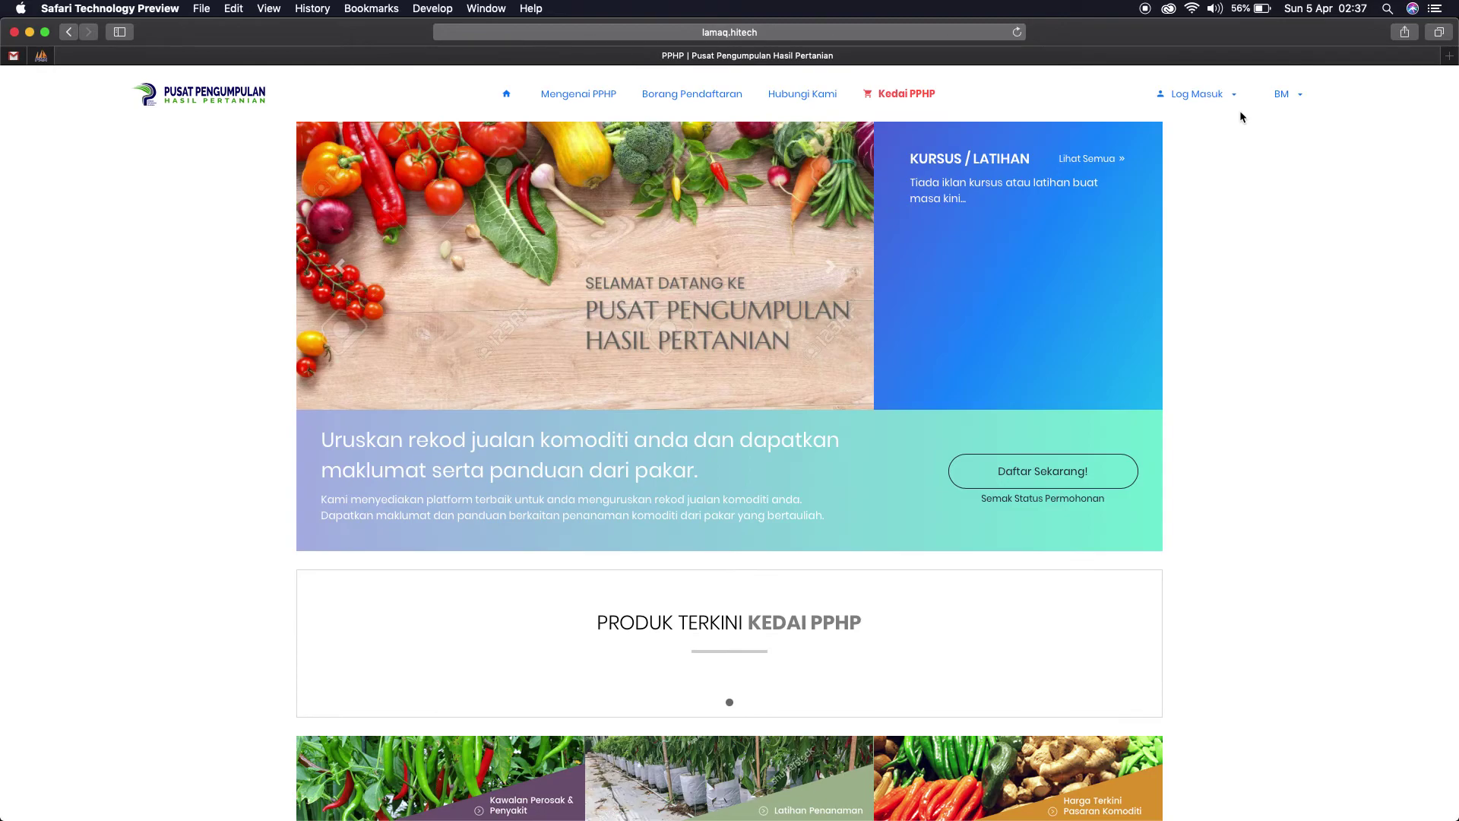
click(1197, 94)
click(1195, 123)
text(1010)
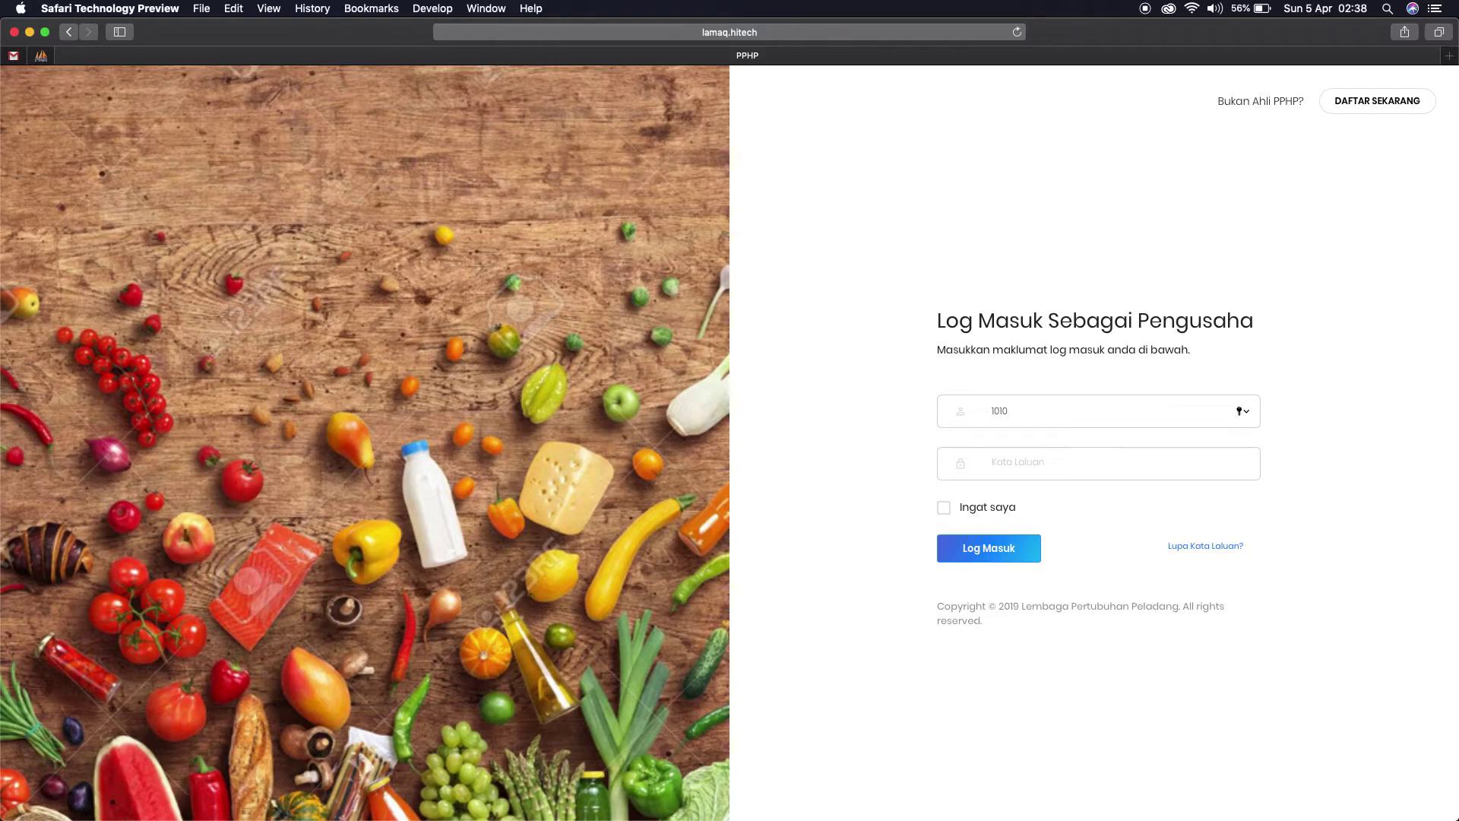
key(Tab)
text(1)
click(995, 559)
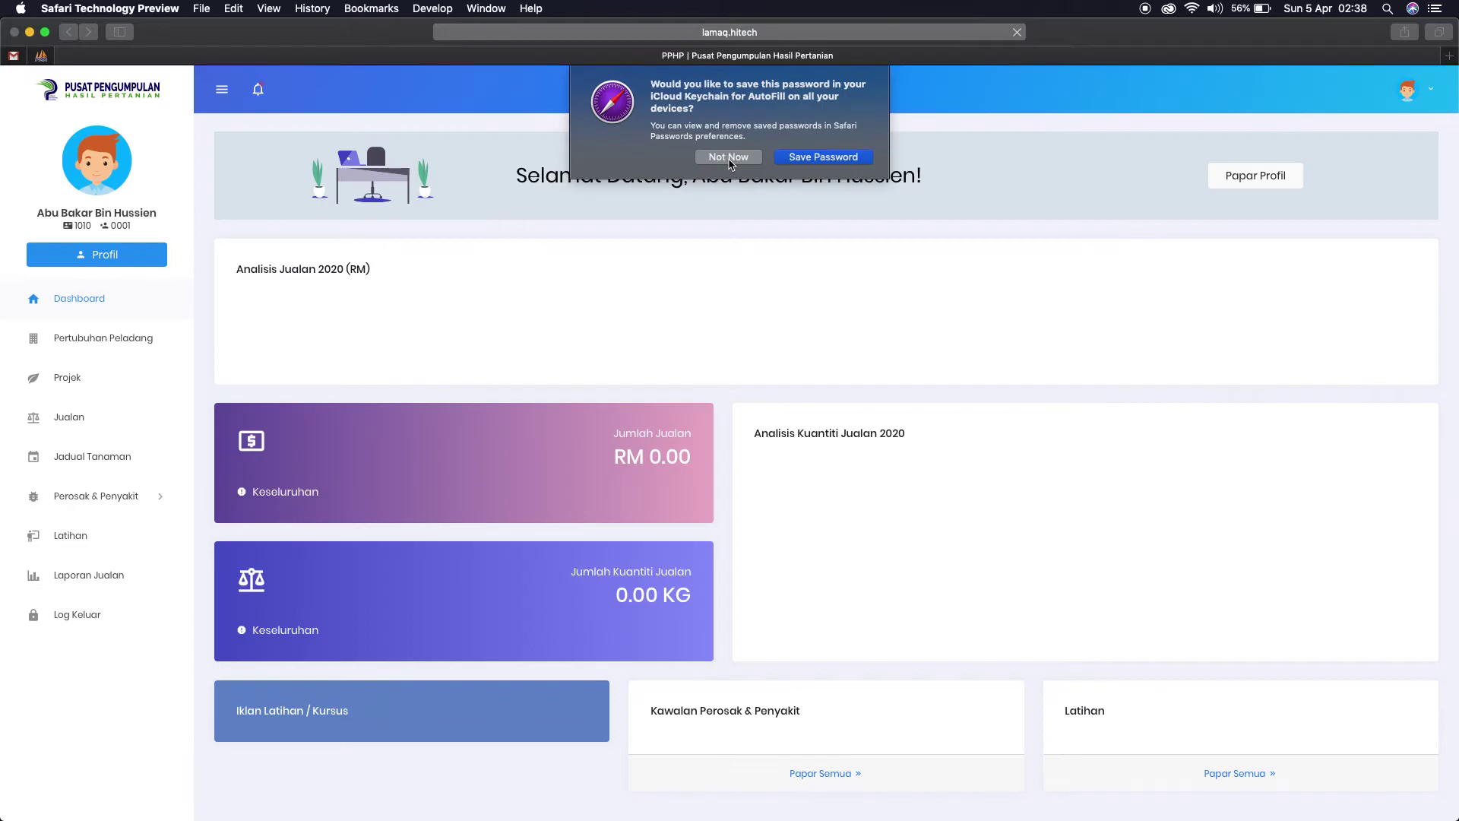
click(729, 158)
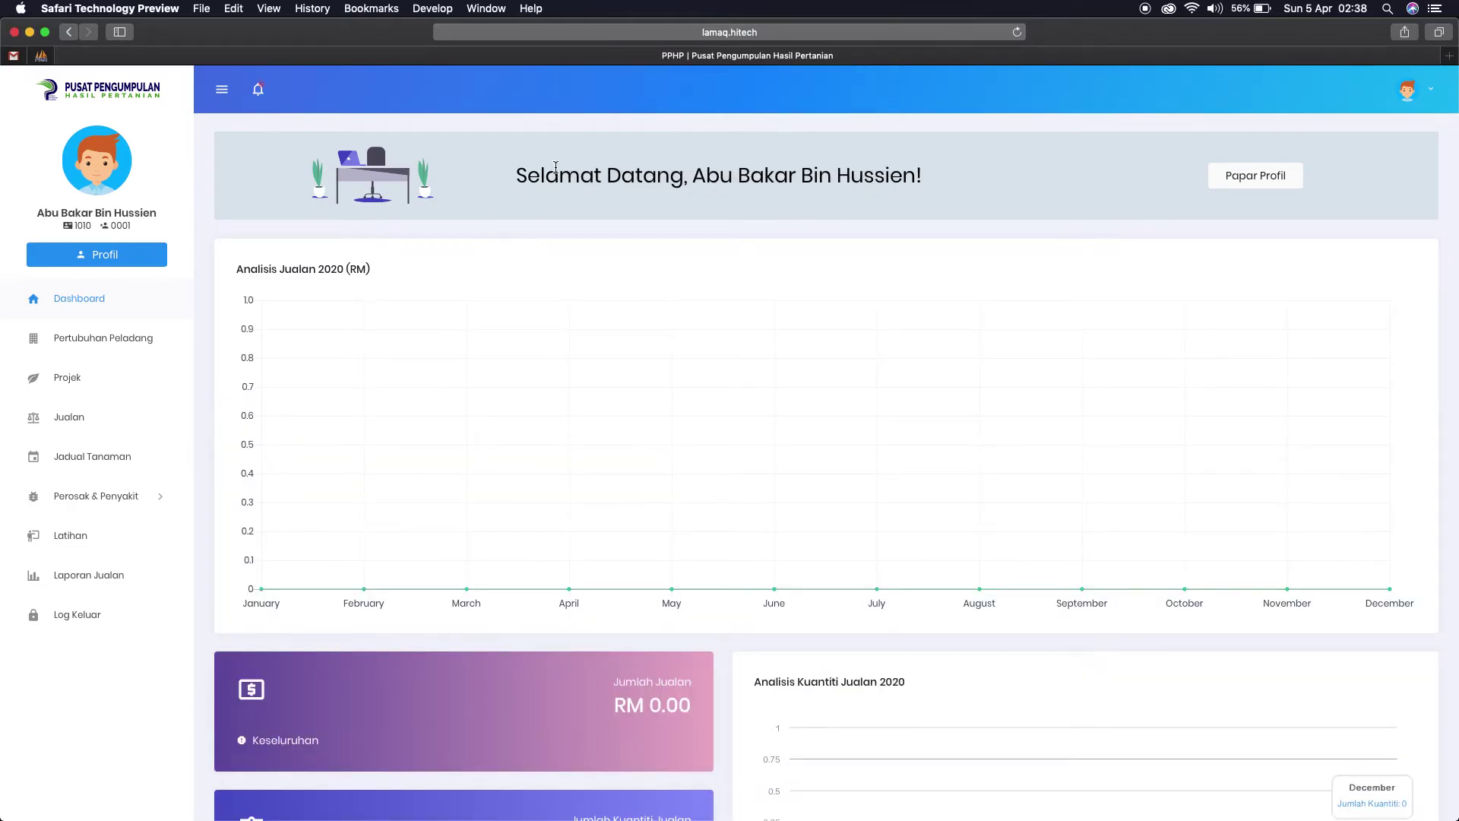
Step: Open sale NTL #1 from the Mengesahkan belian komoditi notification, then log out of the farmer account
click(258, 91)
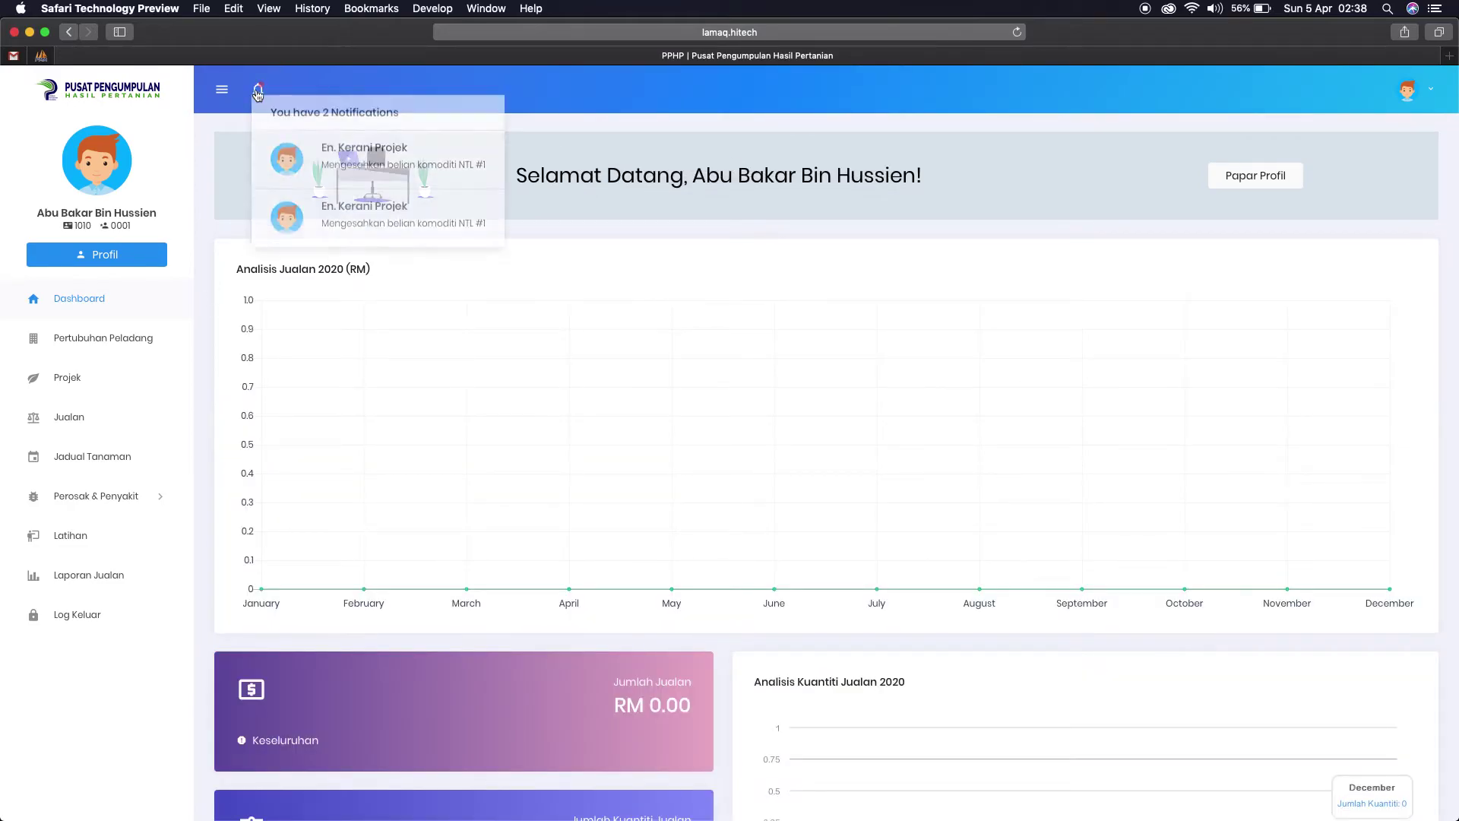
click(365, 164)
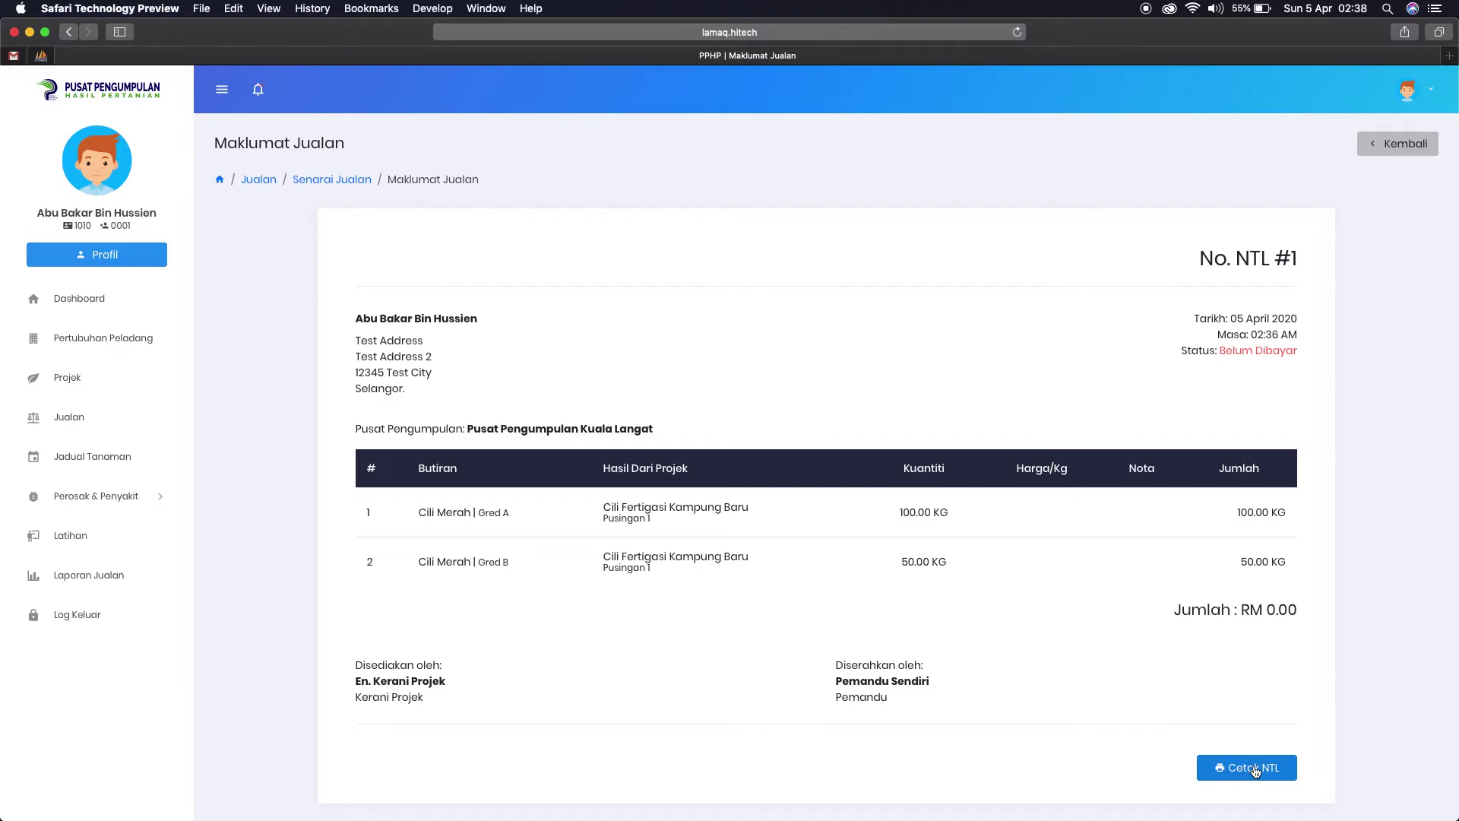
click(1410, 89)
click(1092, 170)
click(1407, 90)
click(1376, 160)
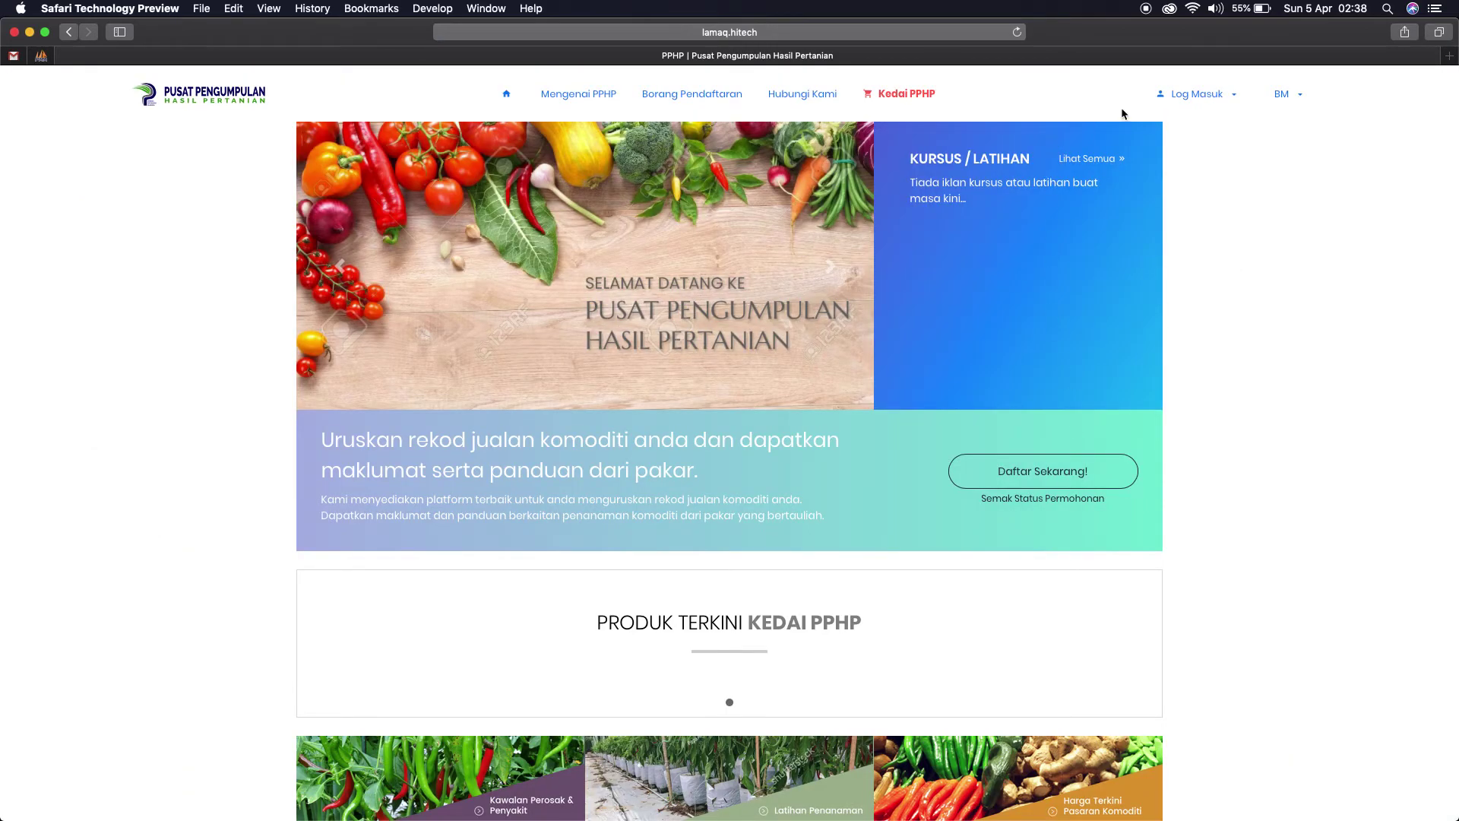
Step: Log in as Pengguna PP with the IC number and password, declining to save the password
click(1214, 107)
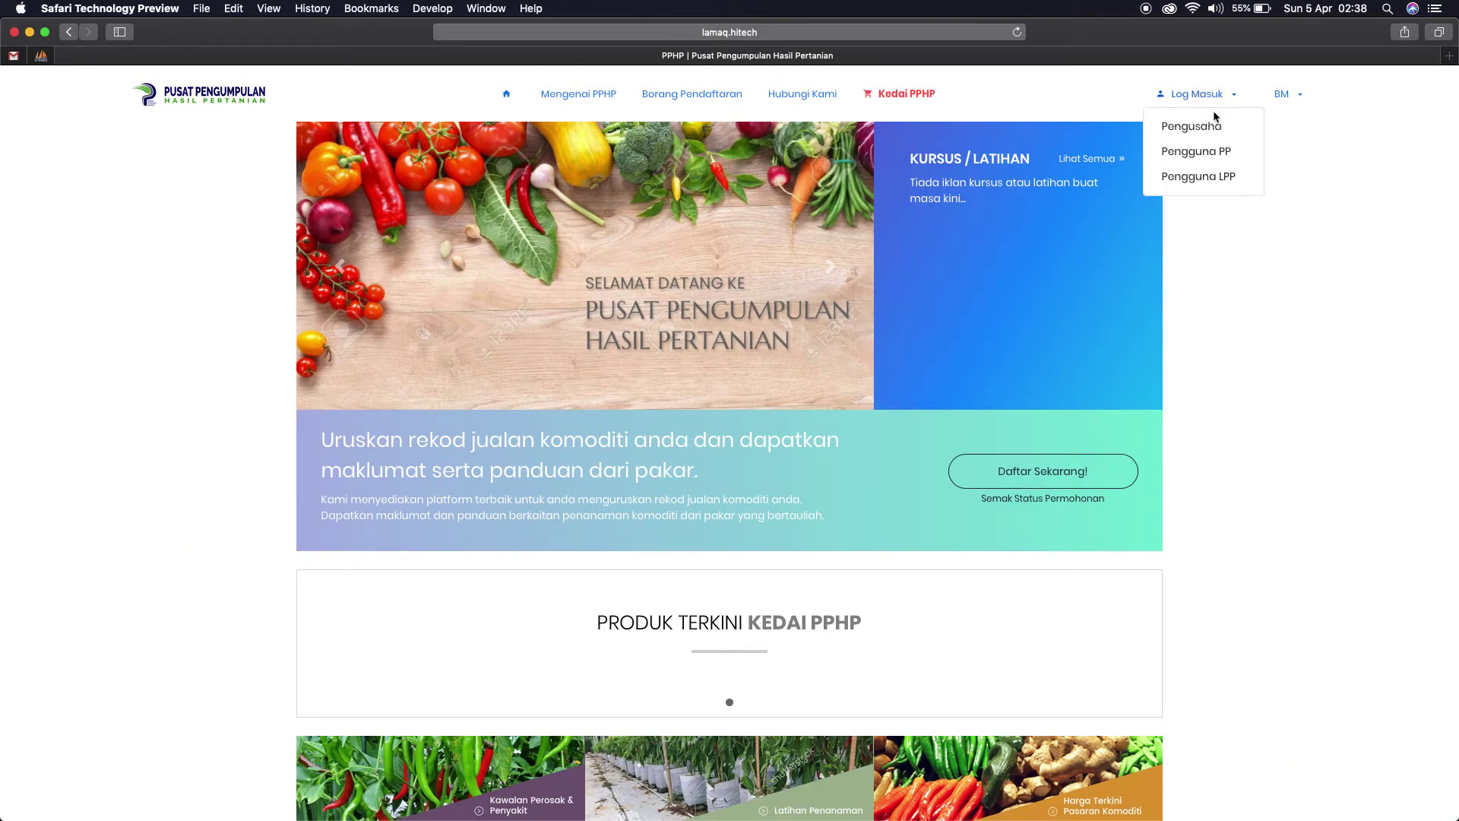
click(1208, 152)
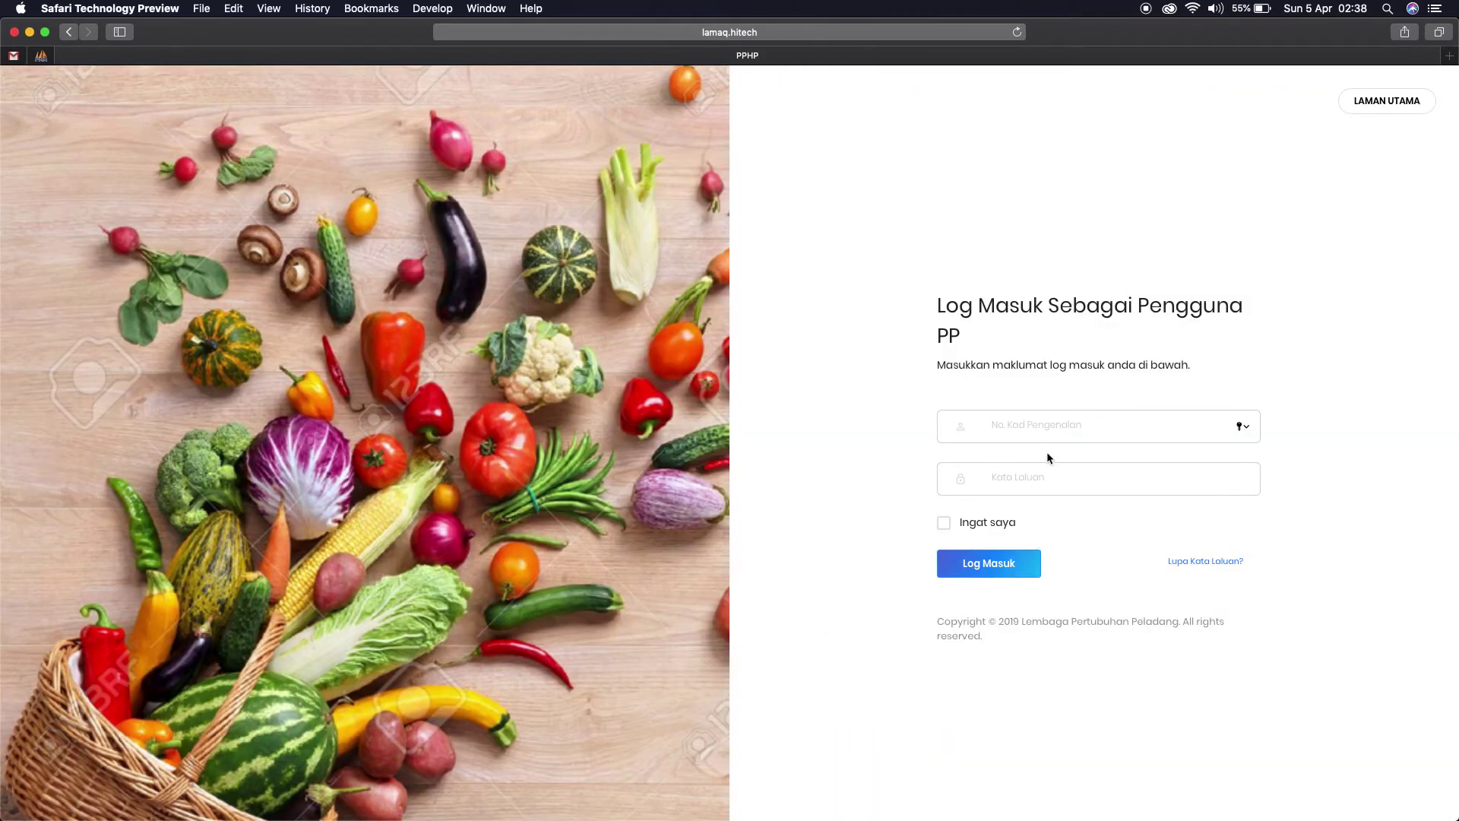
text(3333)
key(Tab)
text(33333333)
click(1002, 566)
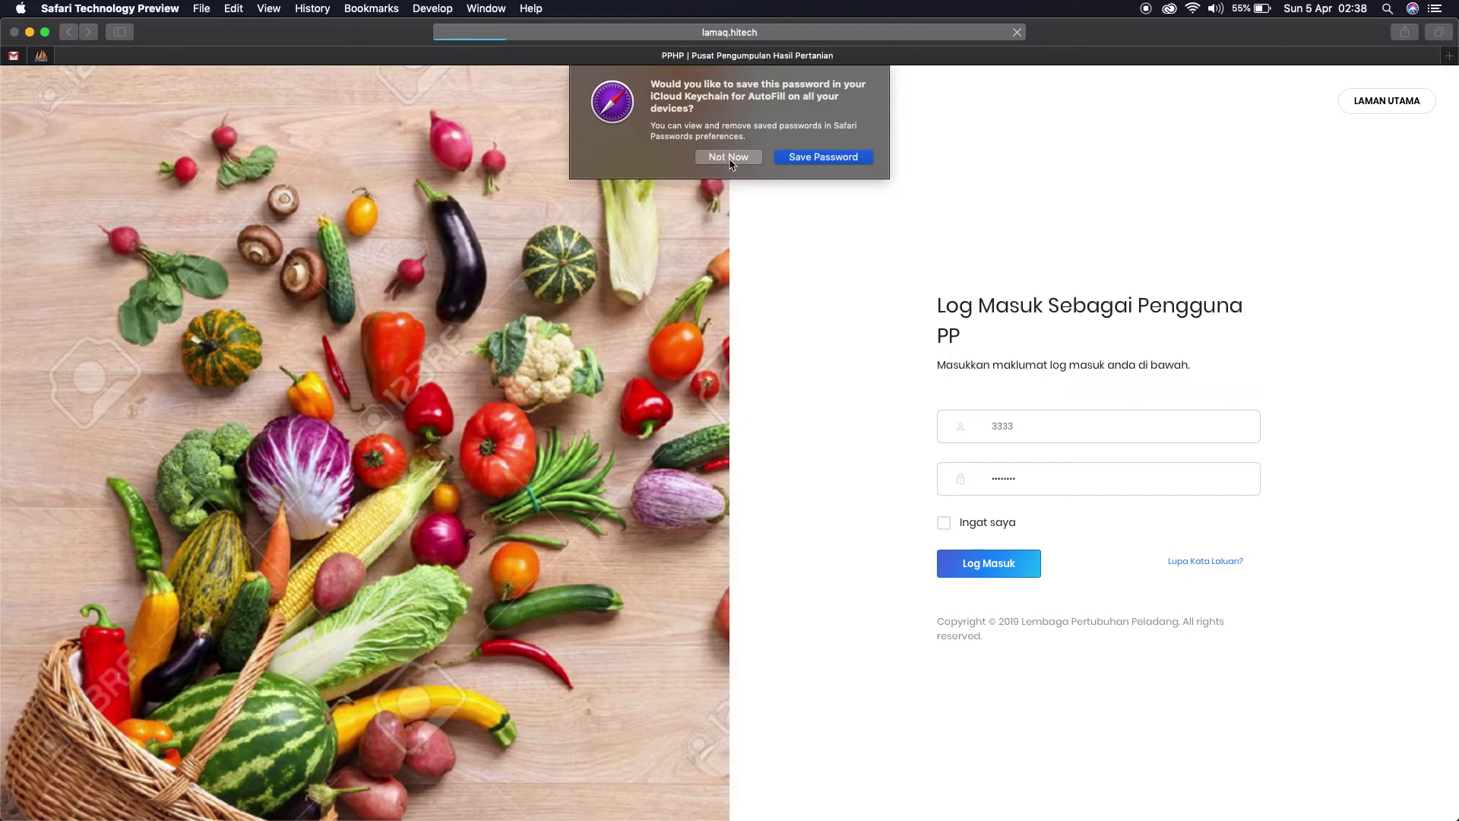
click(728, 157)
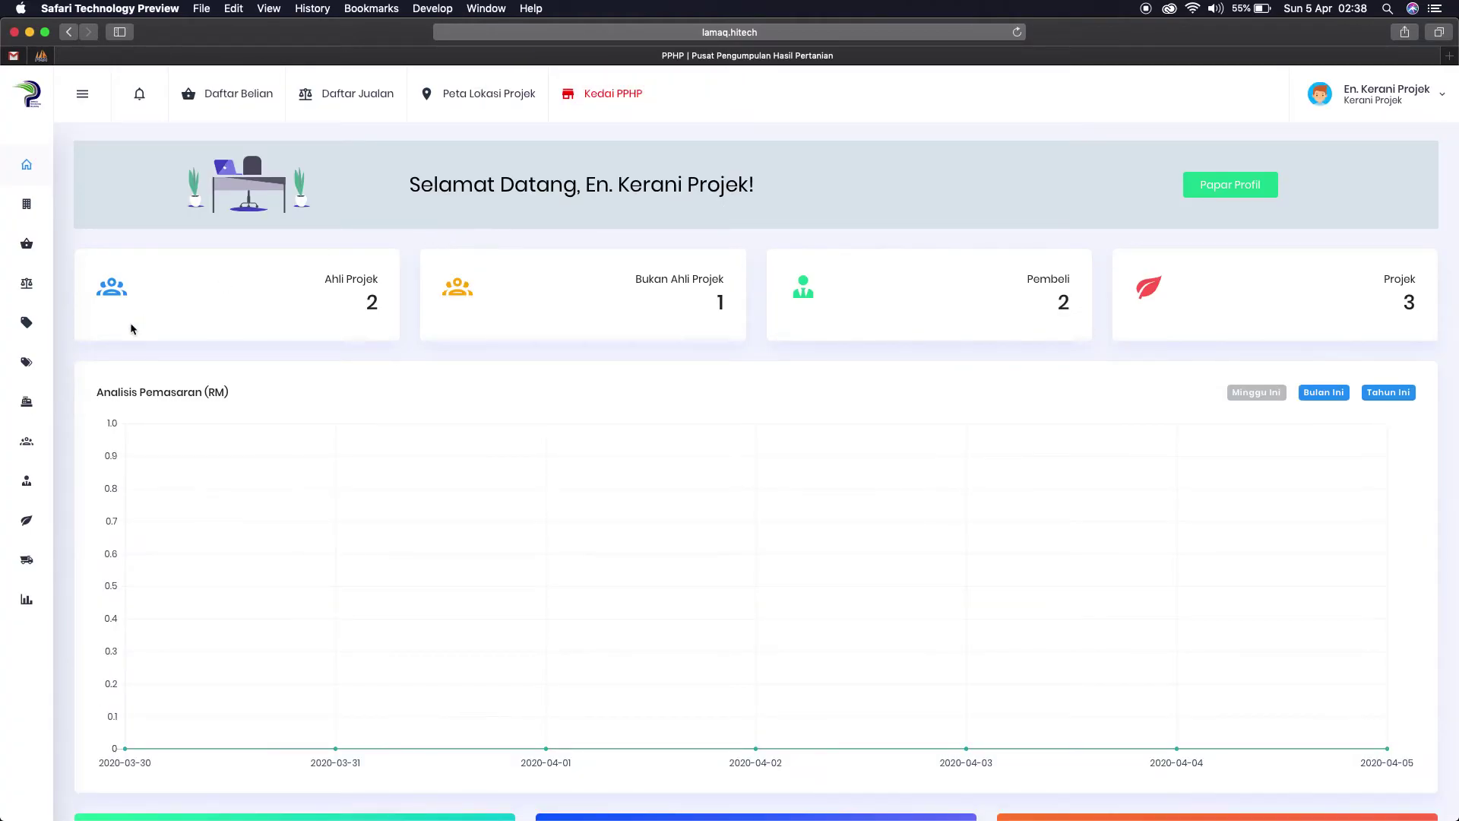
Step: Open the NTL 1 record from the Senarai Belian purchase list
mouse_move(52, 257)
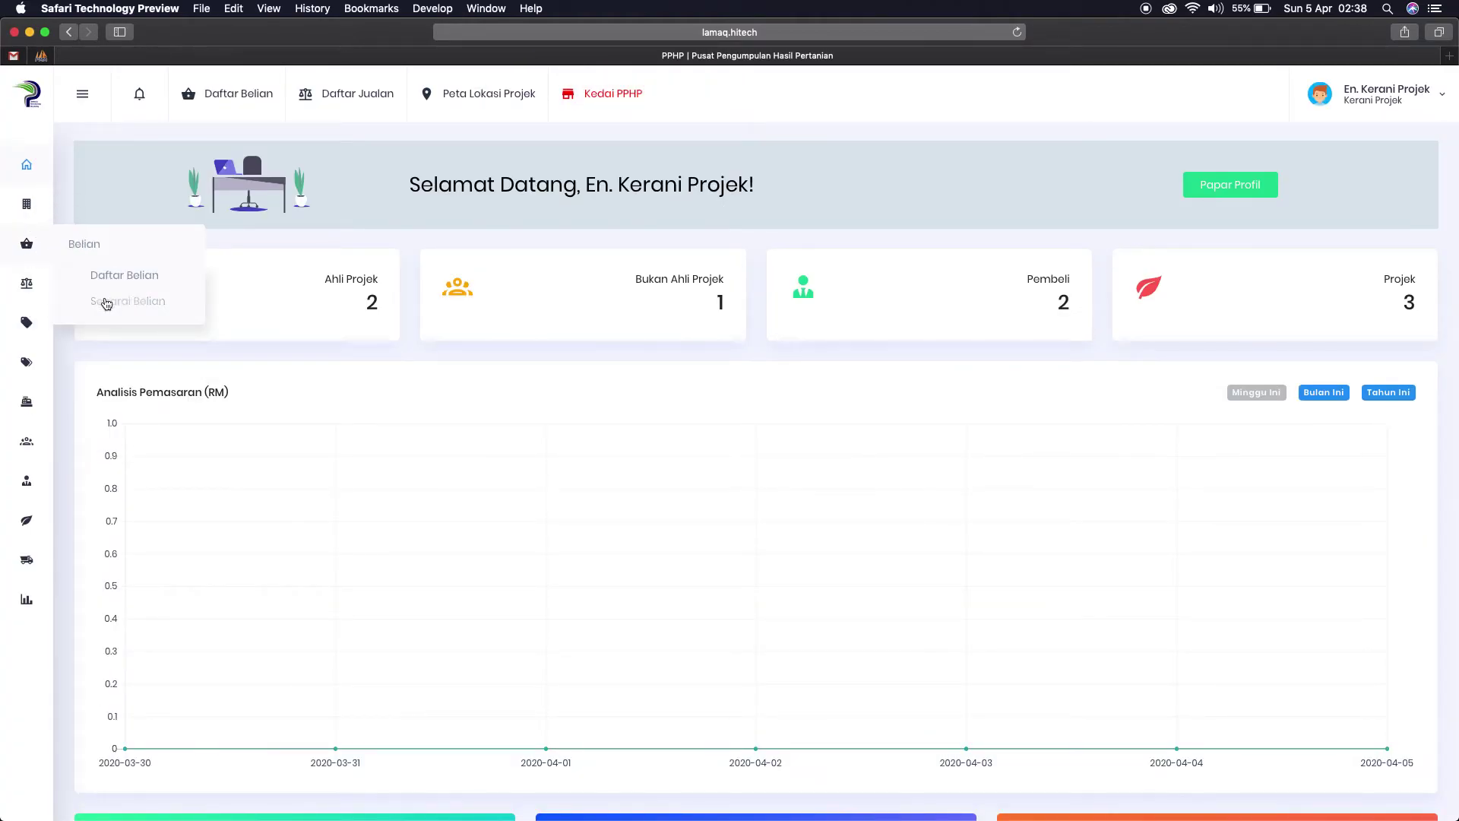
click(104, 298)
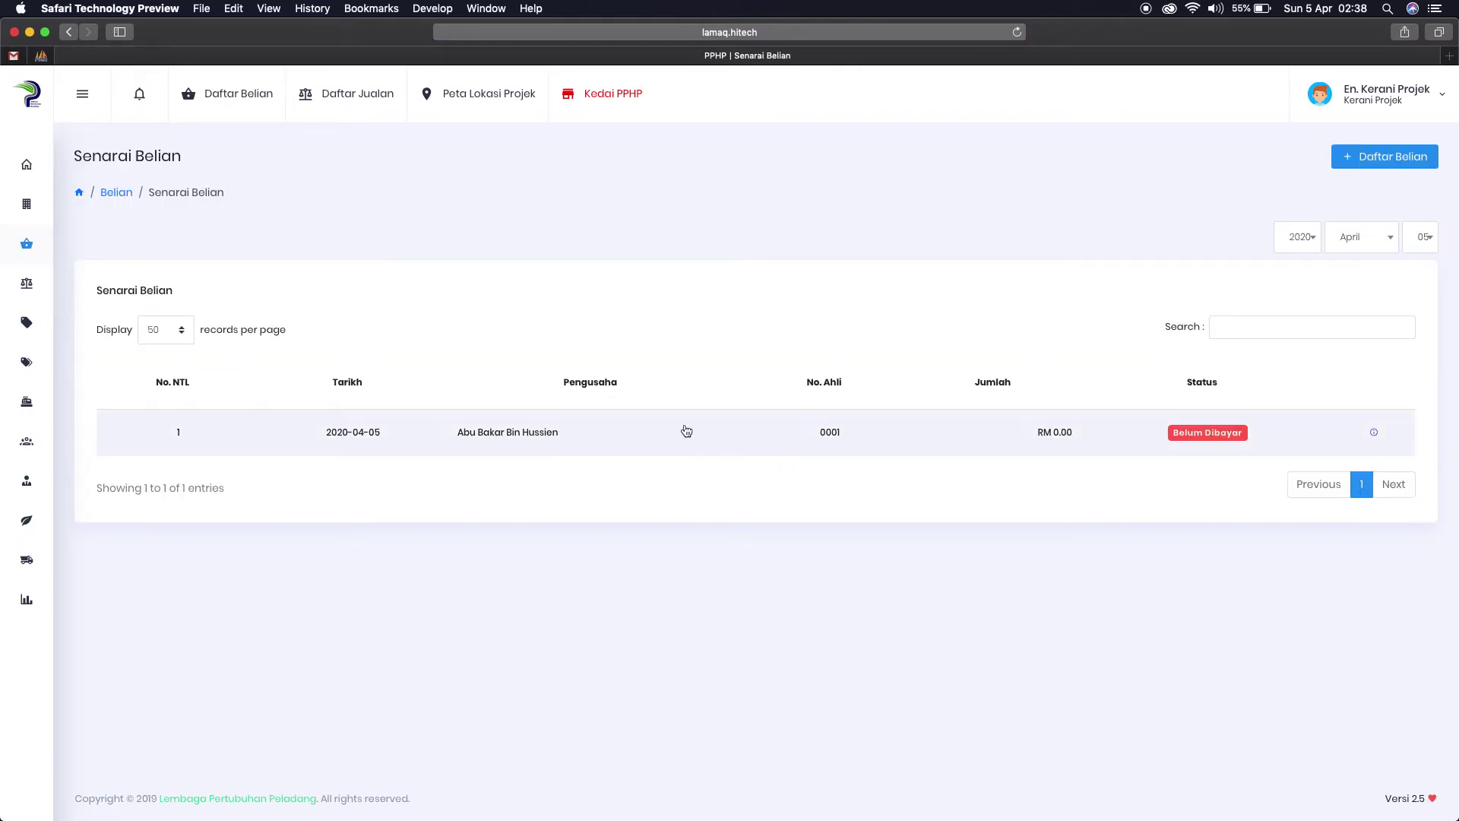
click(484, 433)
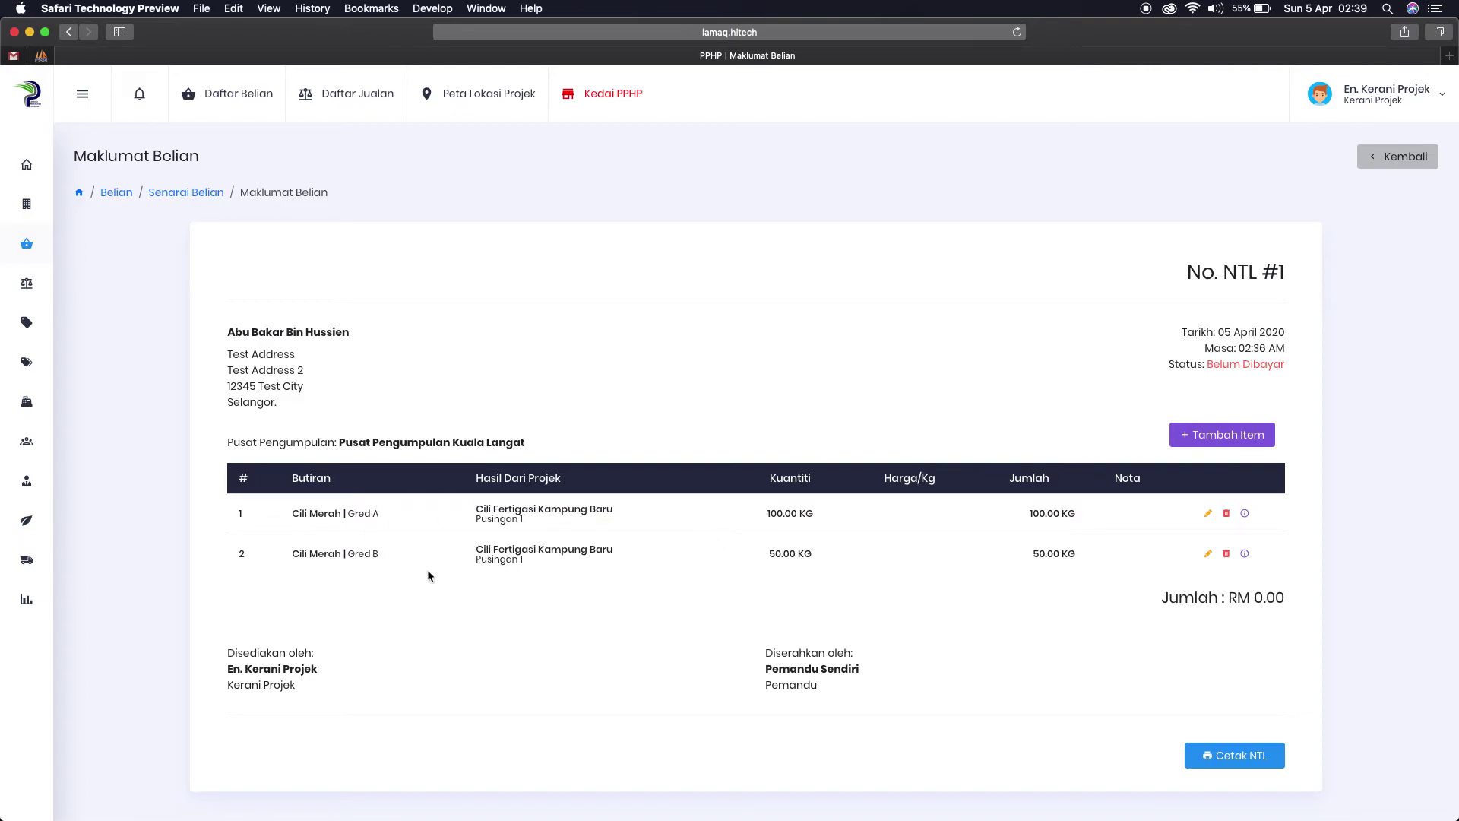
click(251, 101)
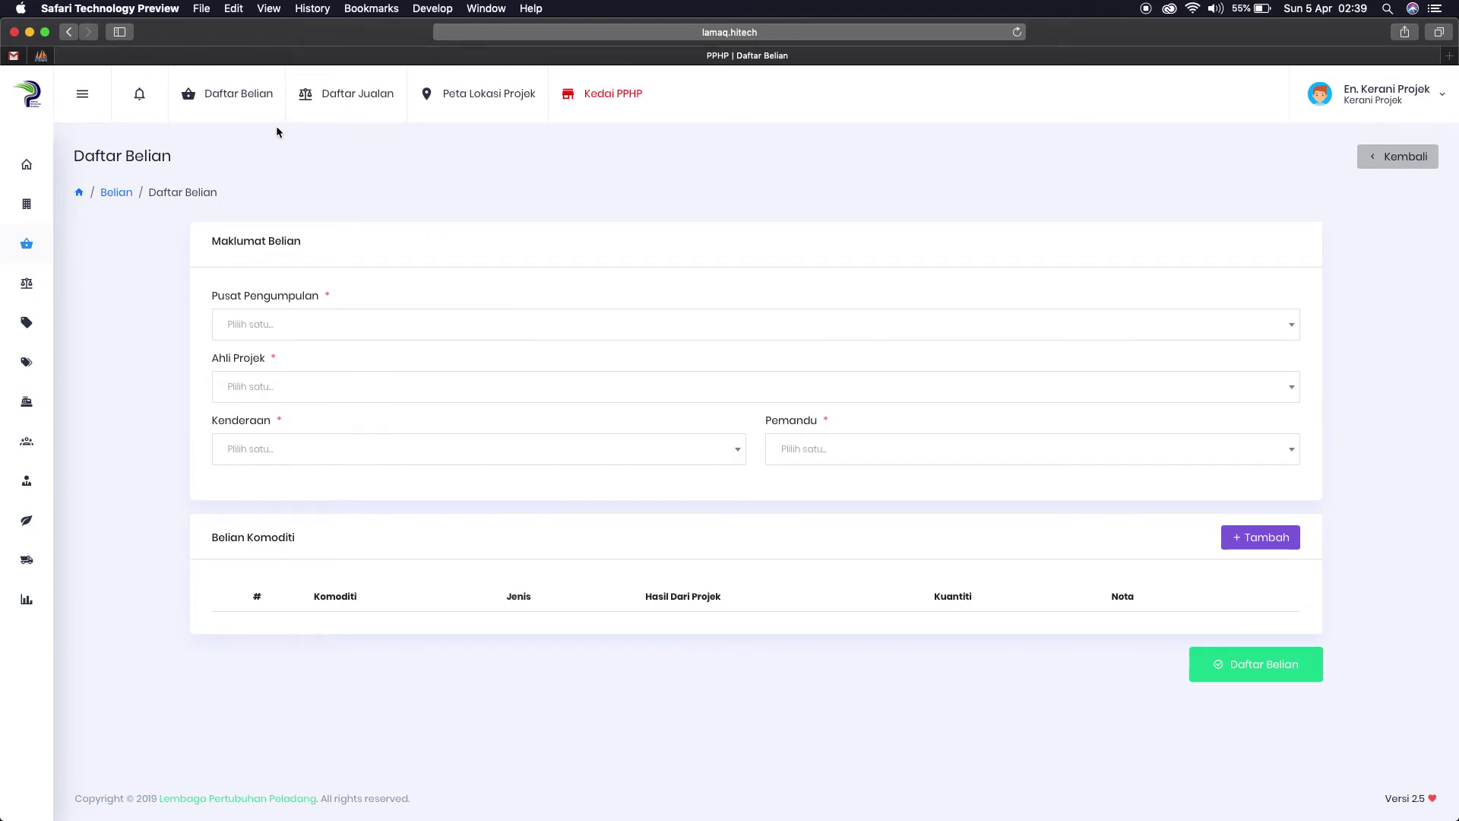
mouse_move(29, 245)
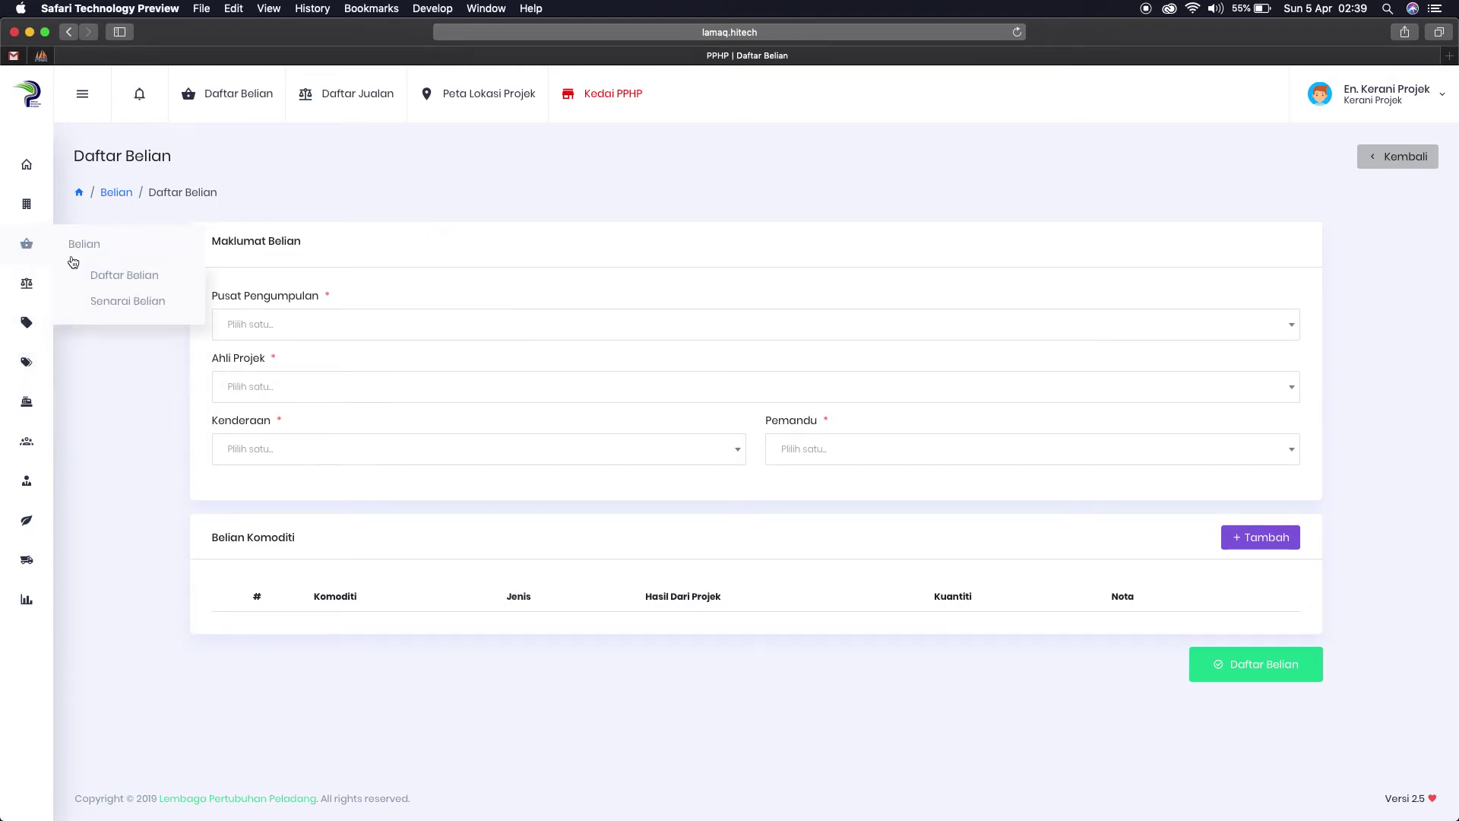
click(121, 301)
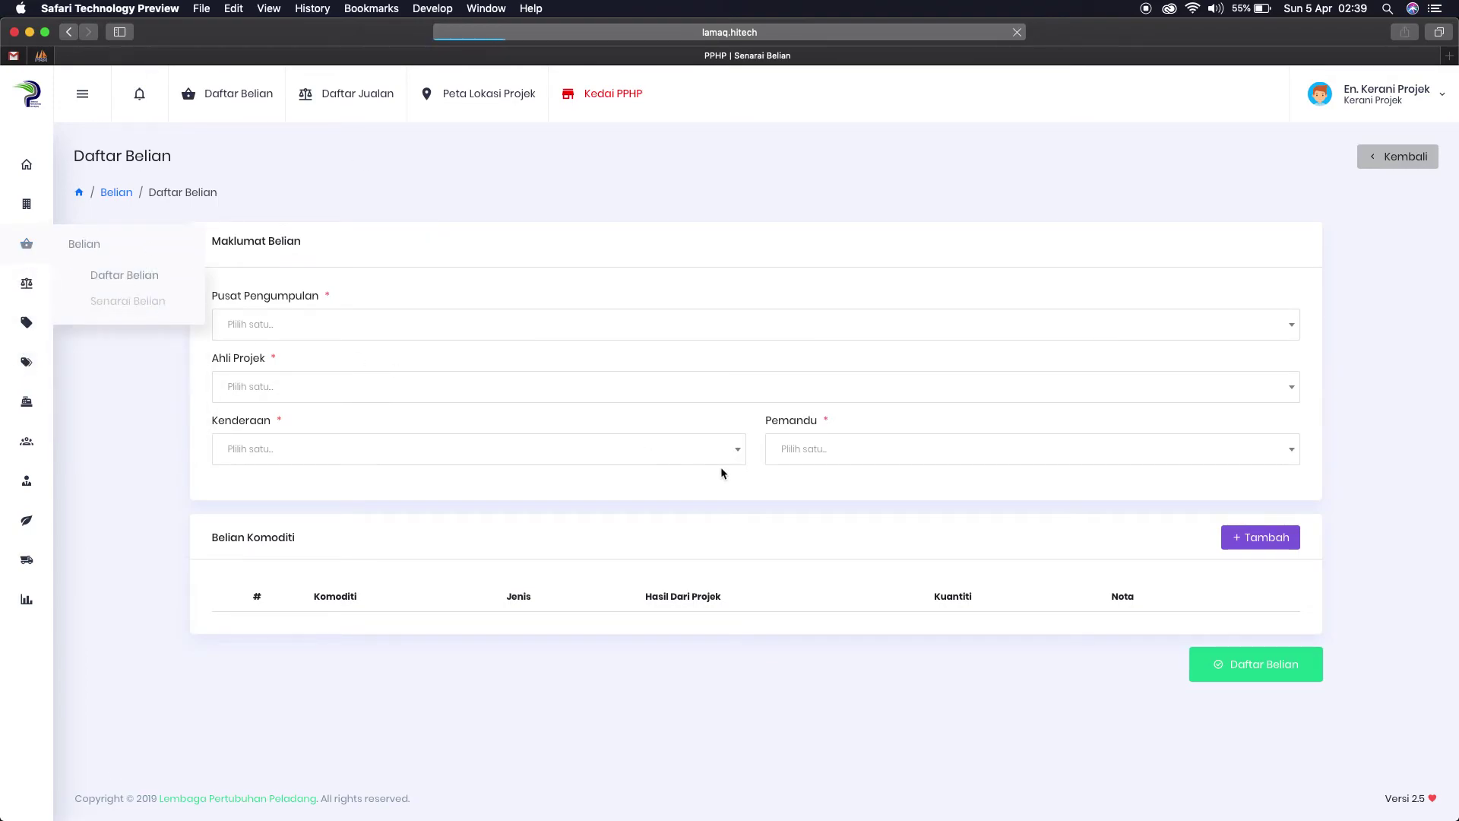
click(798, 435)
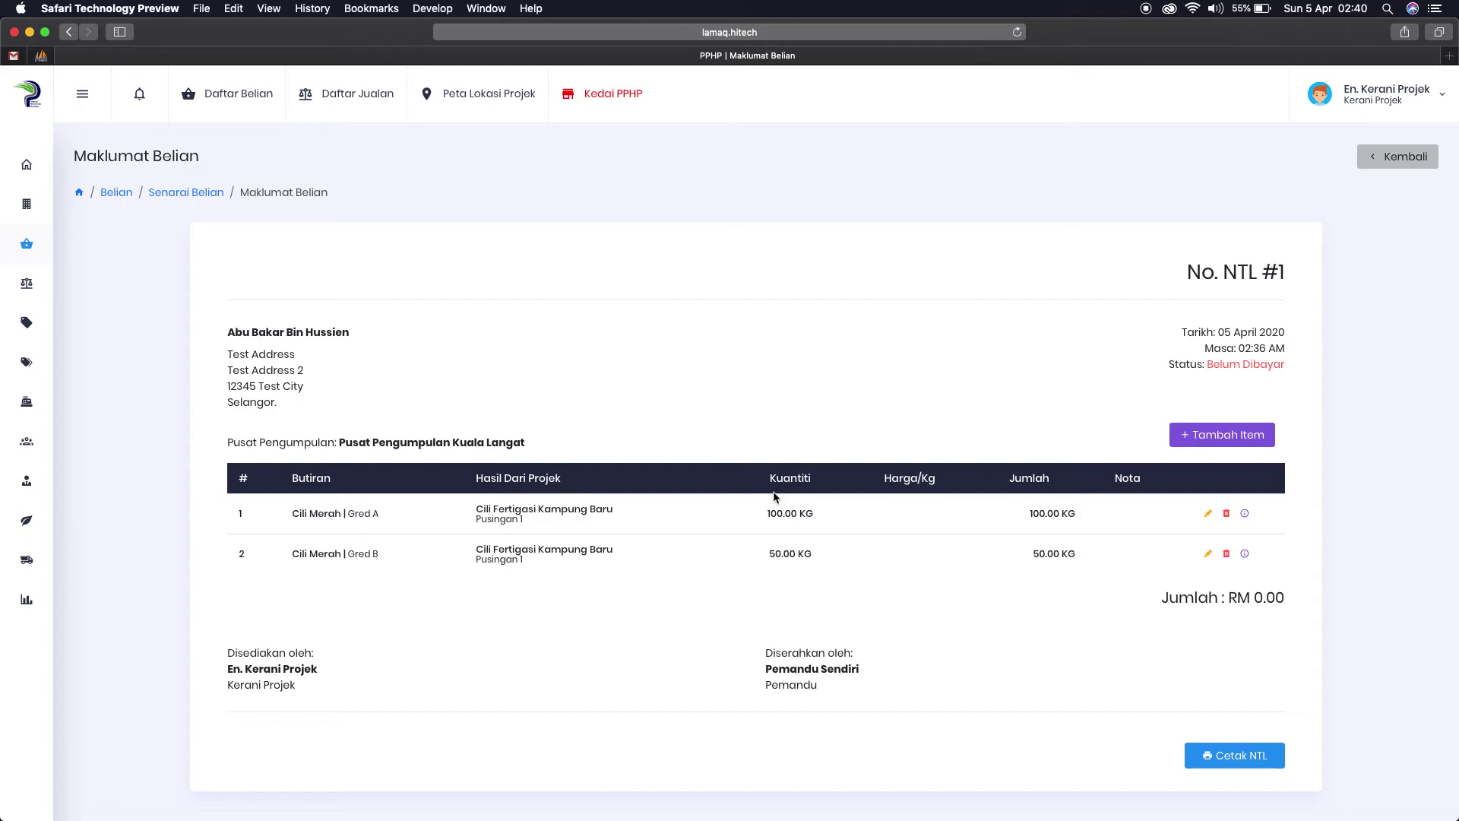
mouse_move(27, 244)
click(98, 302)
click(1228, 328)
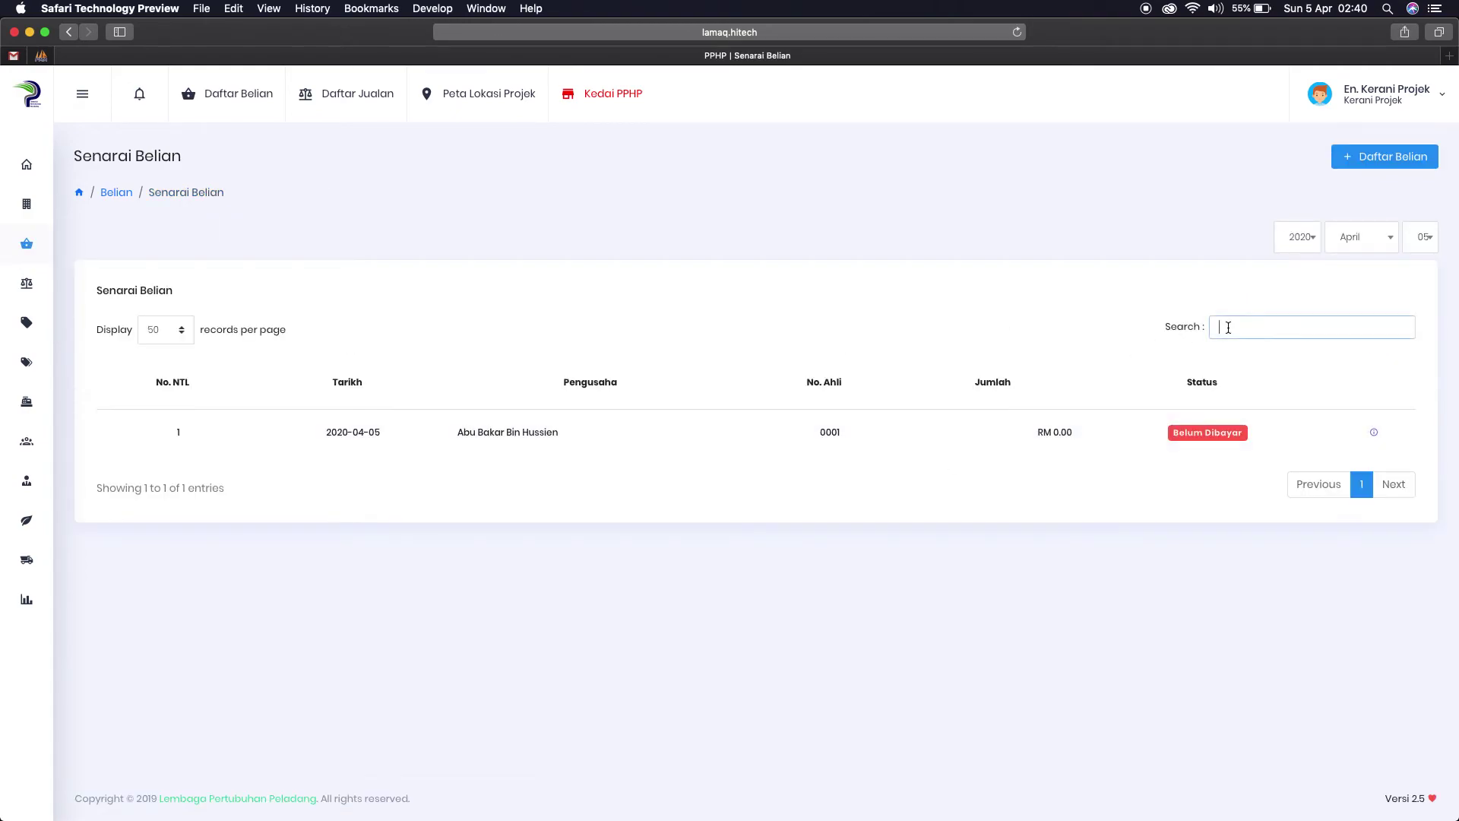
text(dfgdfg)
drag(1259, 327, 1163, 316)
key(BackSpace)
click(803, 440)
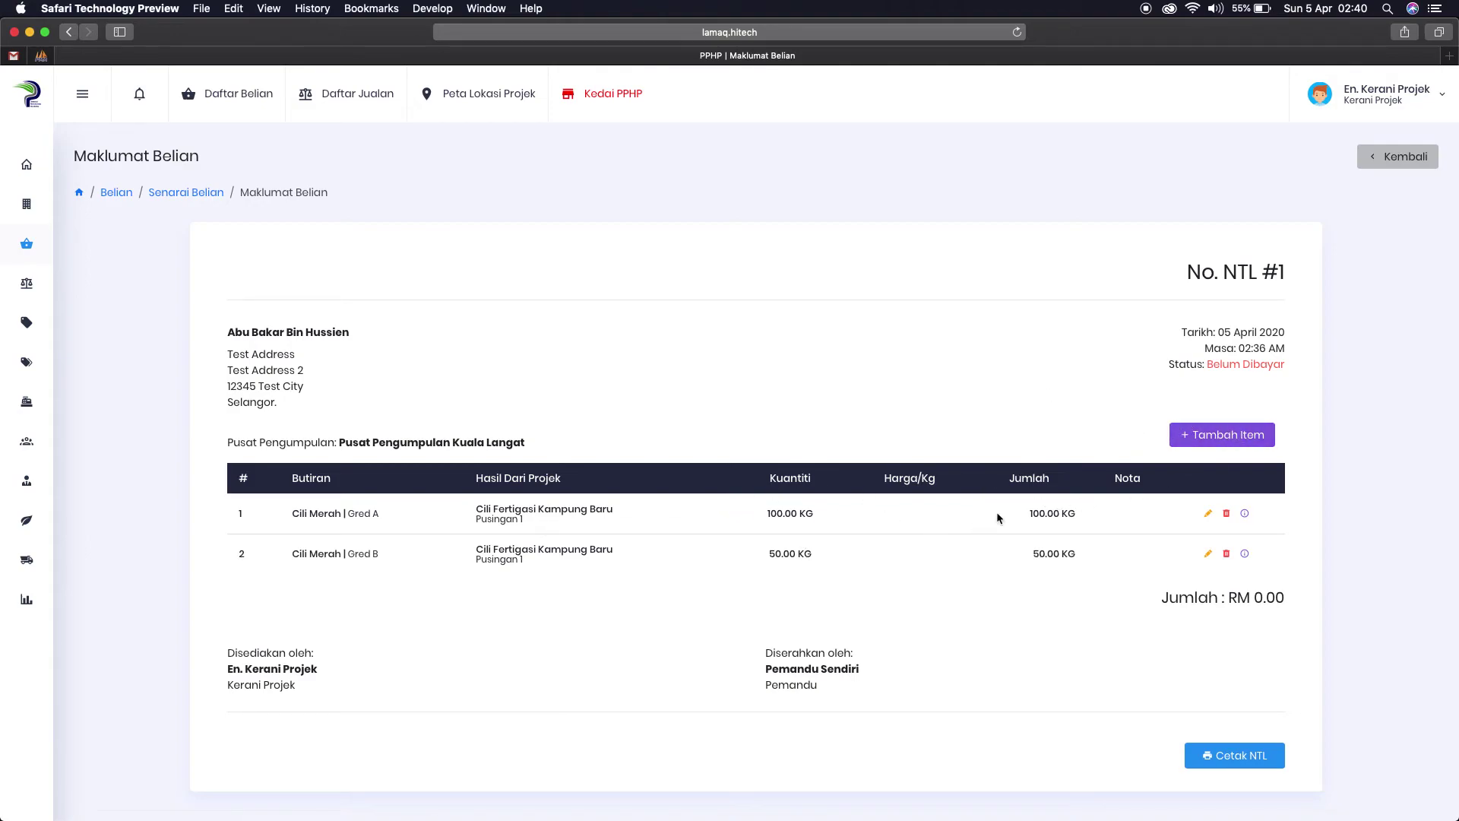
Step: Fill a new item: Cili Merah, Gred A, Cili Fertigasi Kampung Baru - Pusingan 1, 50 KG
click(1201, 434)
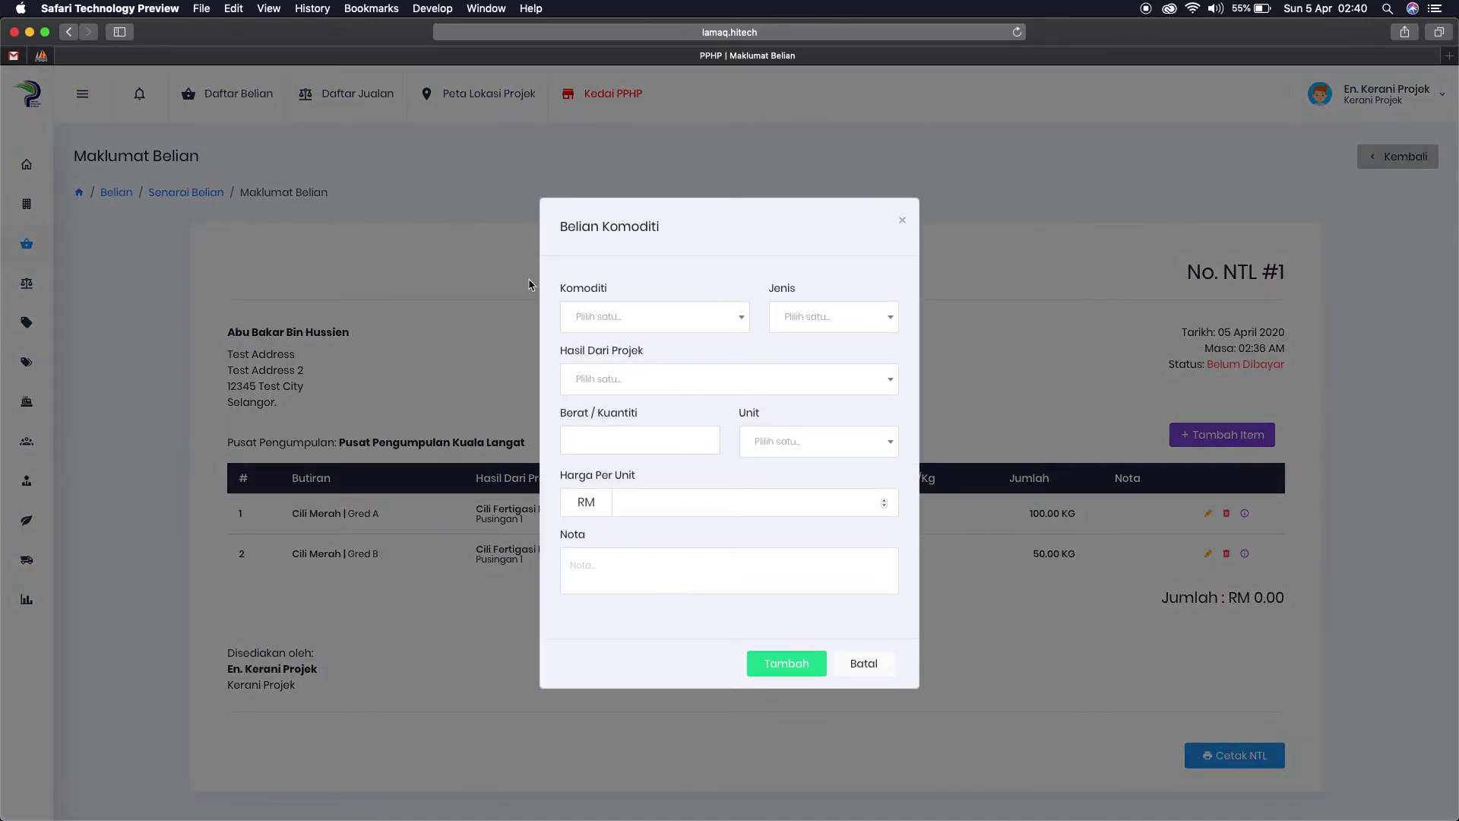
click(629, 317)
click(625, 349)
click(804, 317)
click(809, 352)
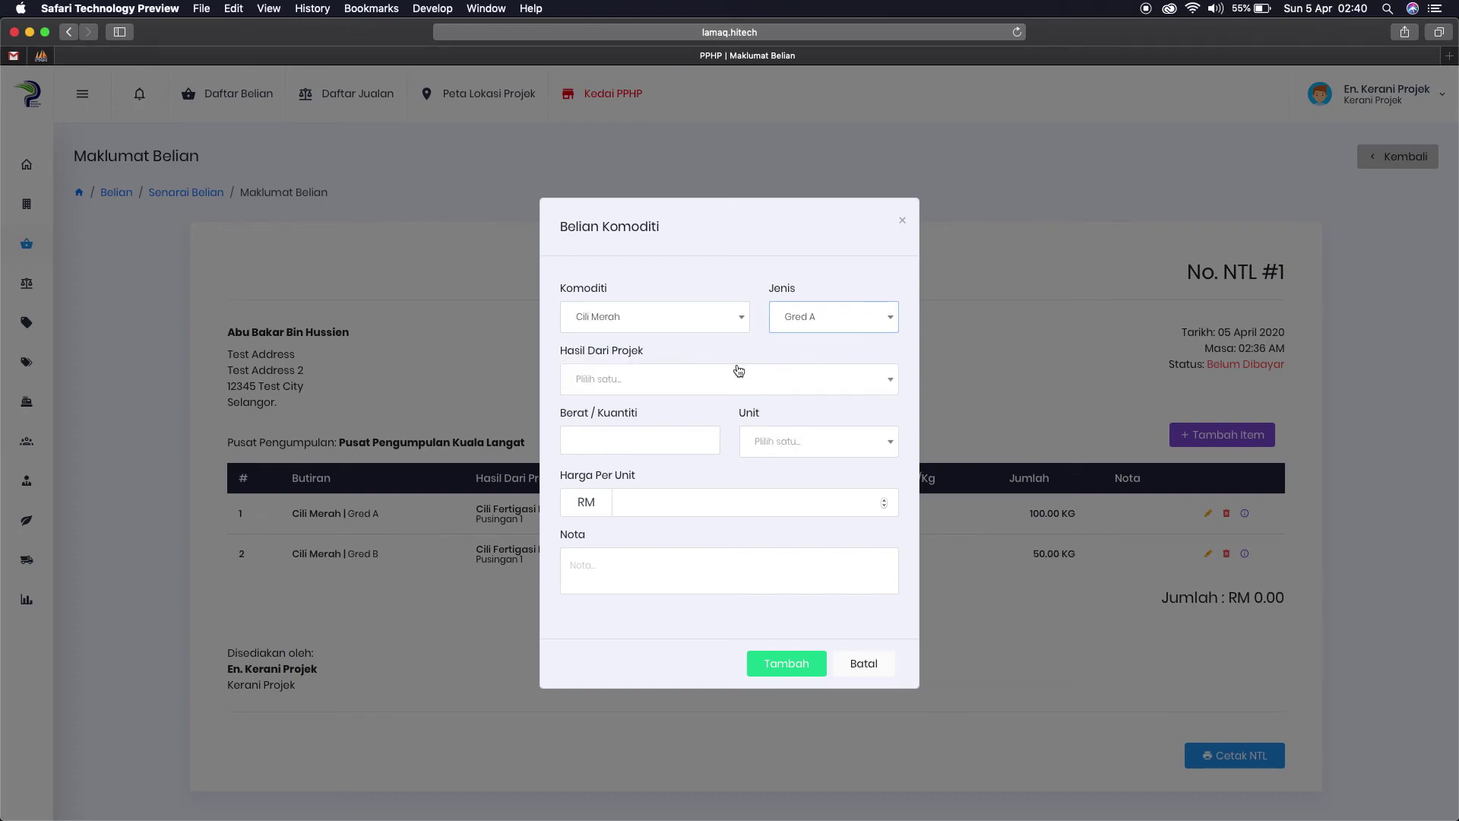
click(749, 369)
click(651, 403)
click(626, 437)
text(50)
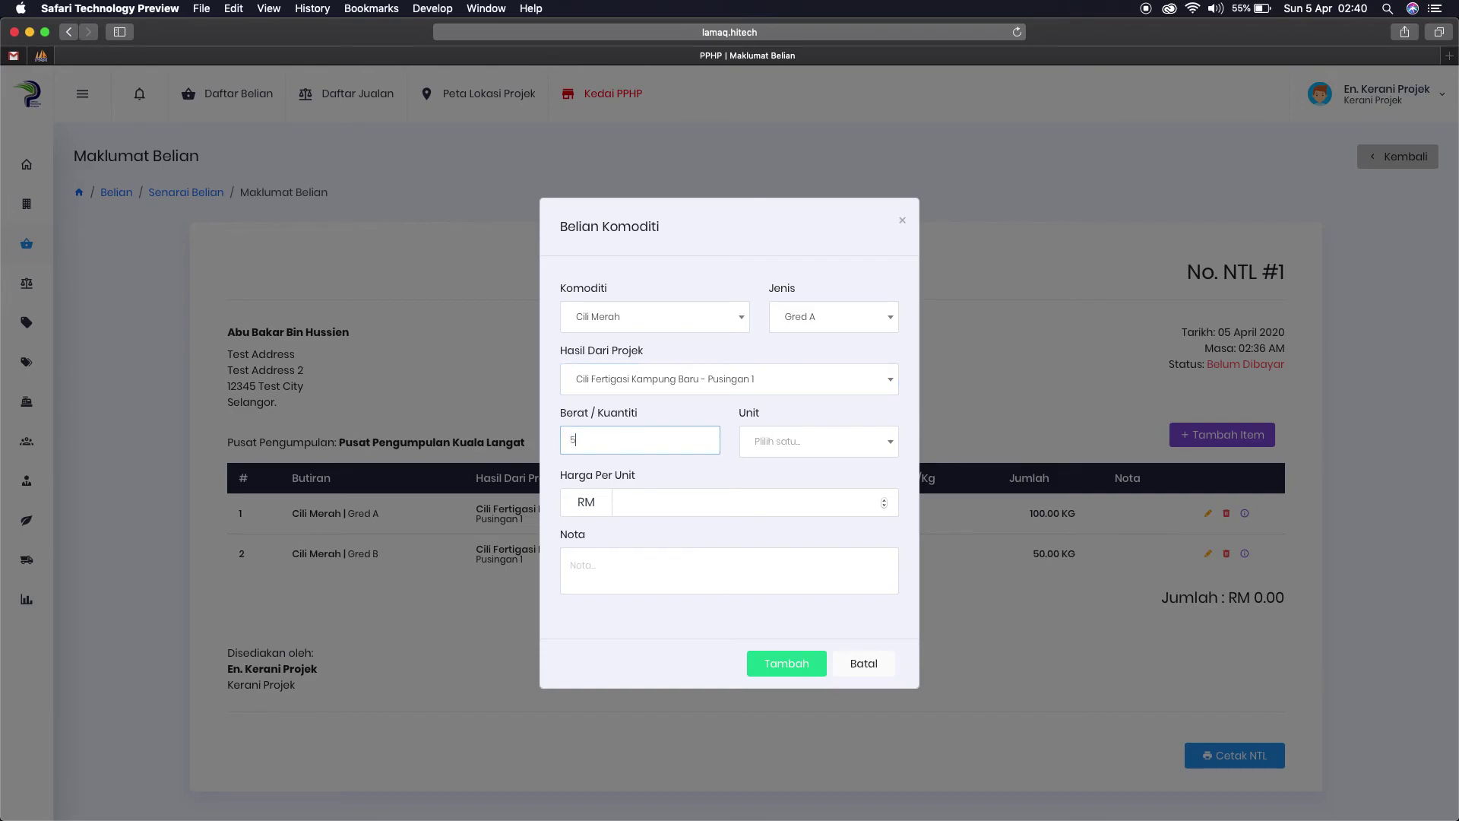
click(767, 452)
click(770, 471)
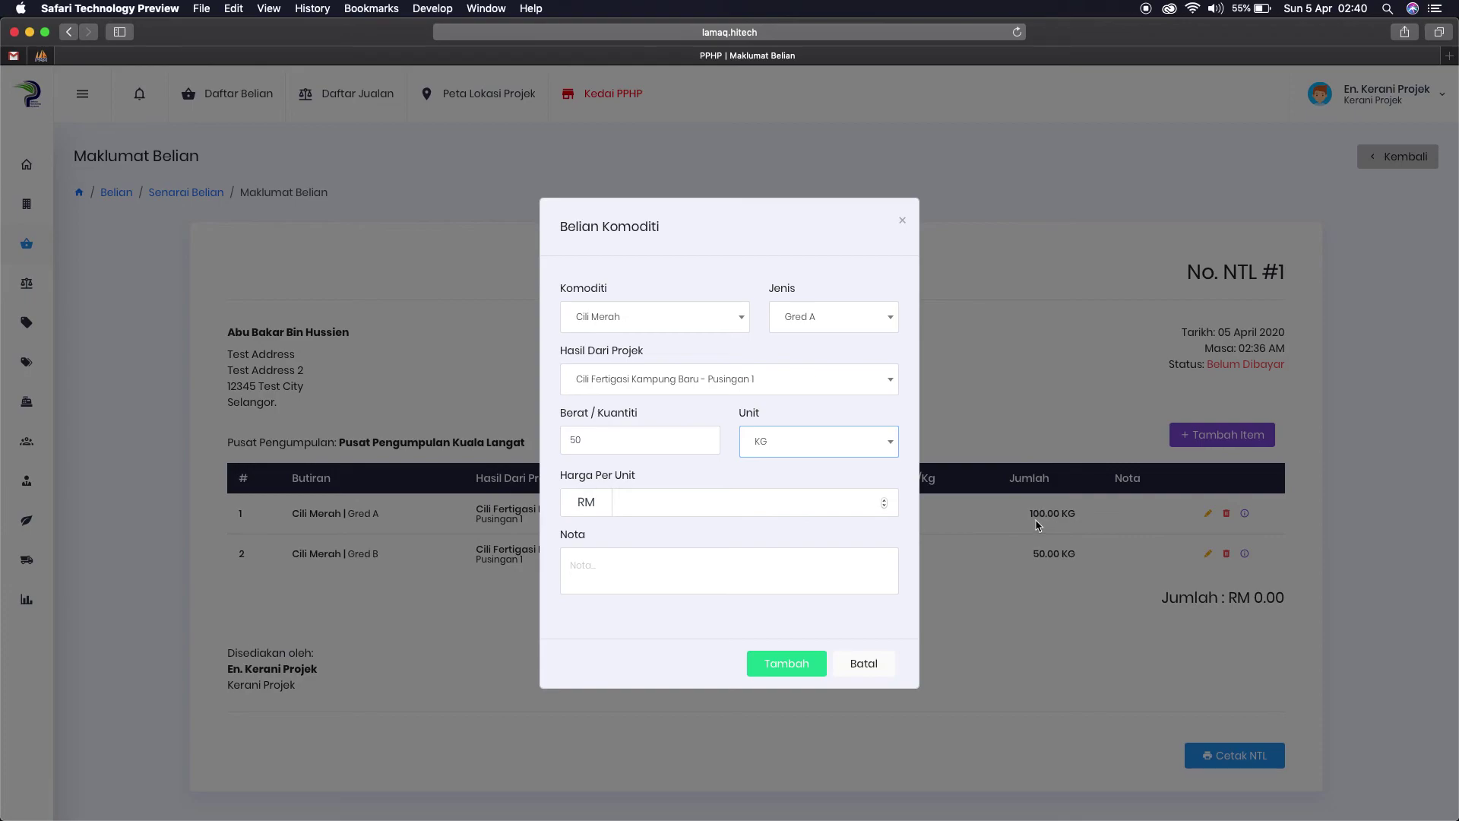
Step: Recheck the grade and commodity, add the 50 KG item, and confirm row 1 shows 150
drag(592, 438, 573, 441)
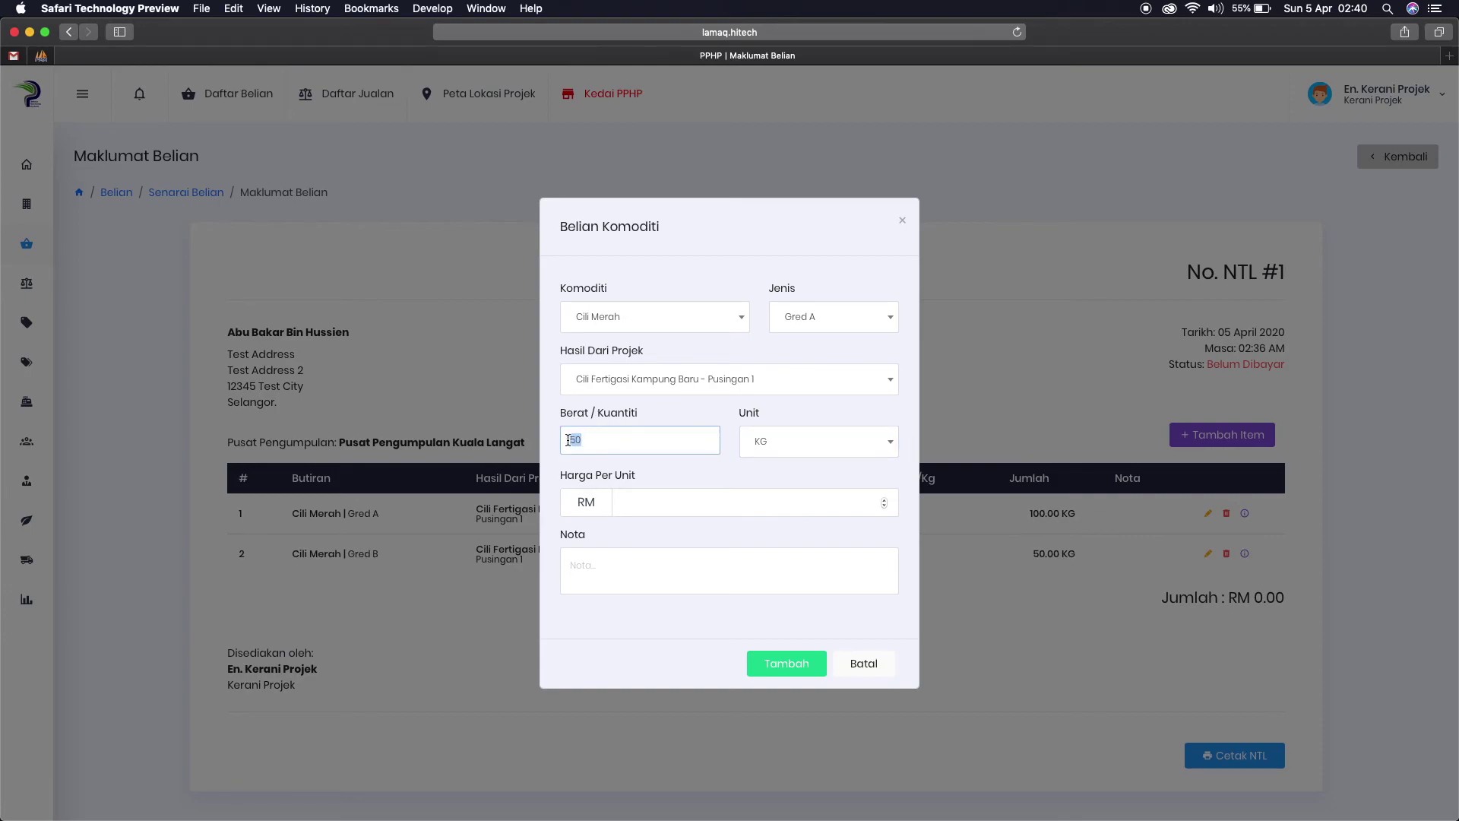
click(814, 316)
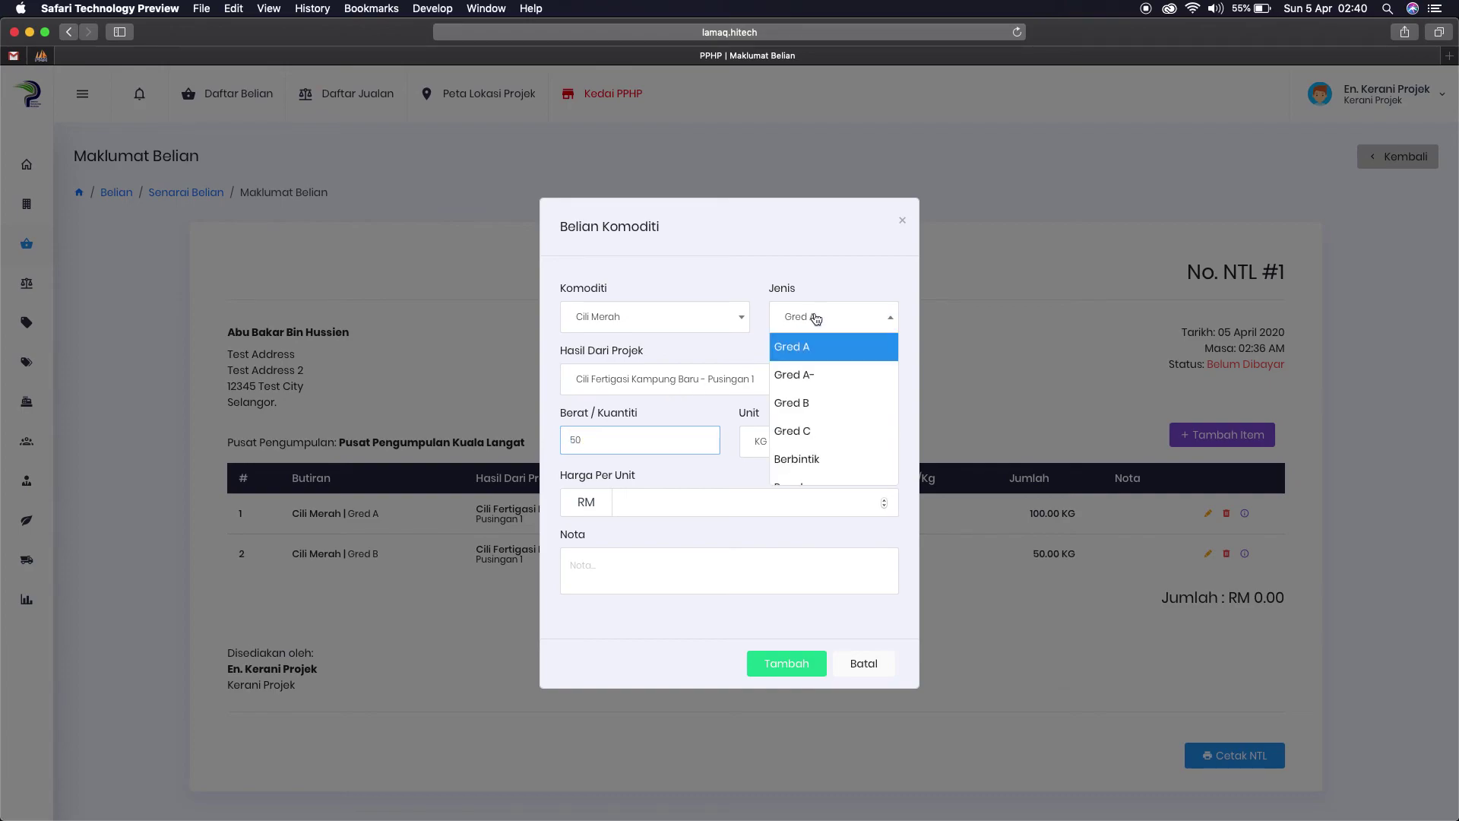
click(696, 319)
click(786, 344)
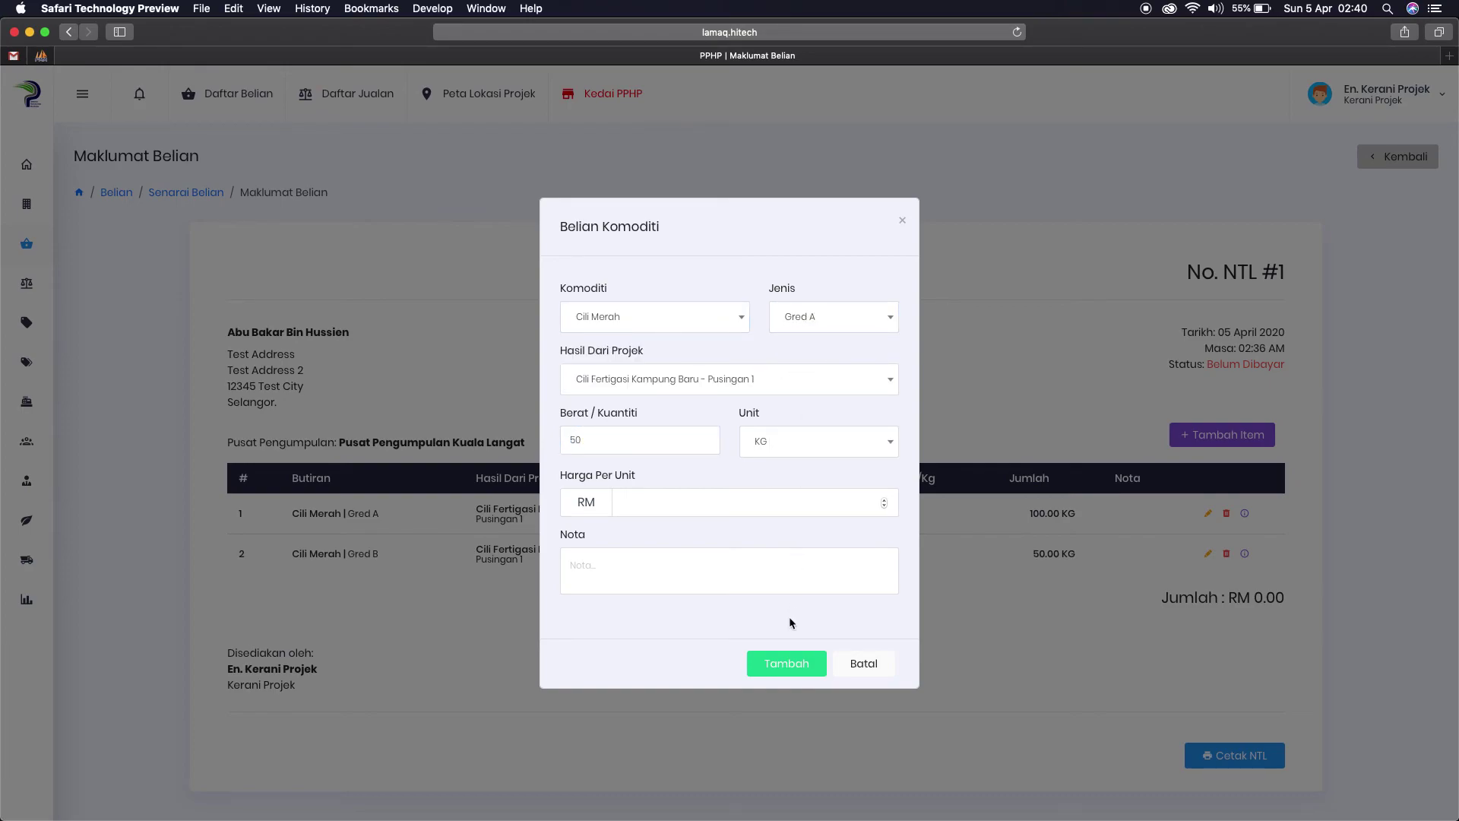
click(798, 670)
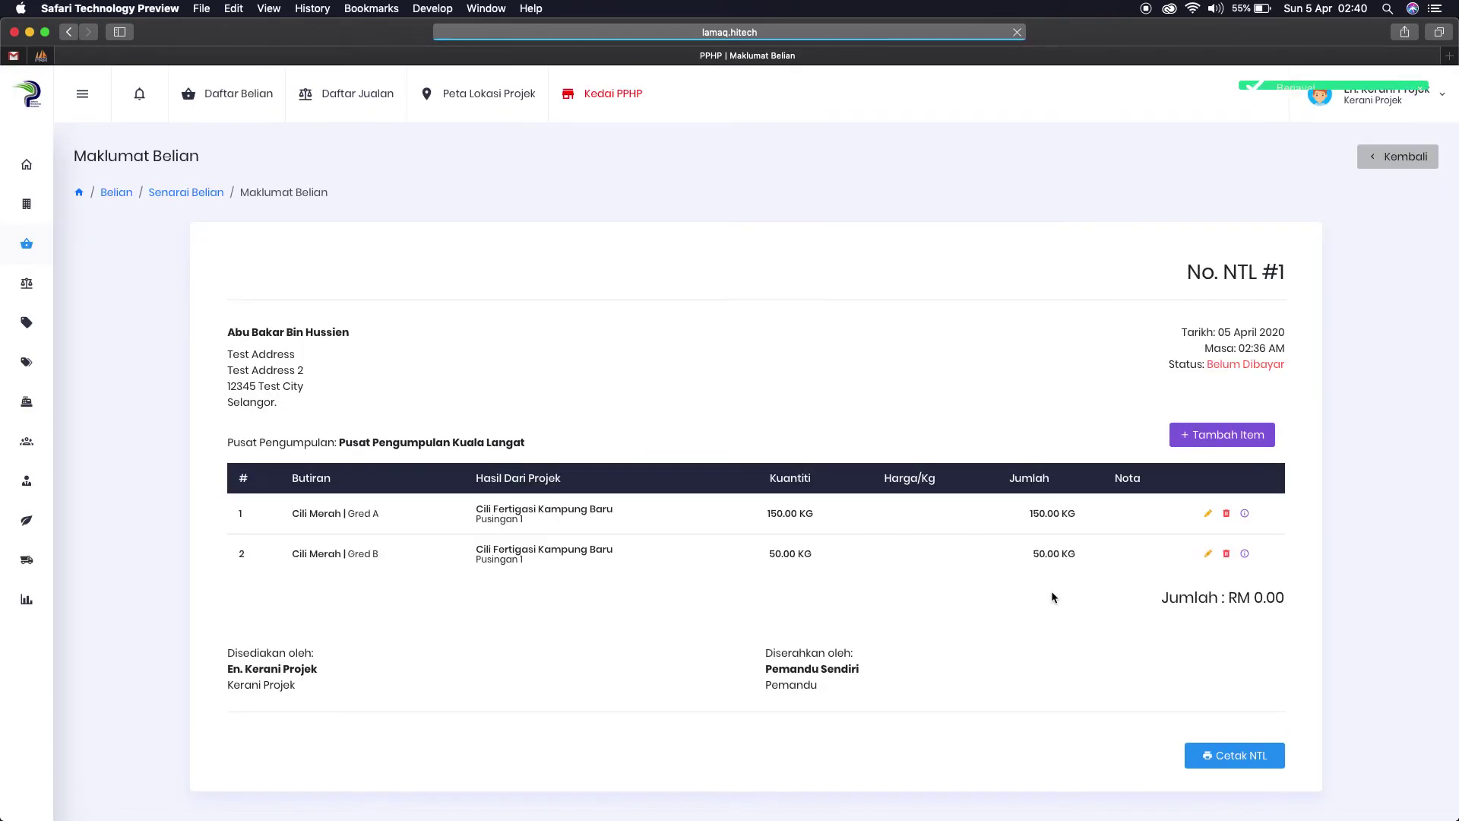
drag(1030, 514, 1062, 513)
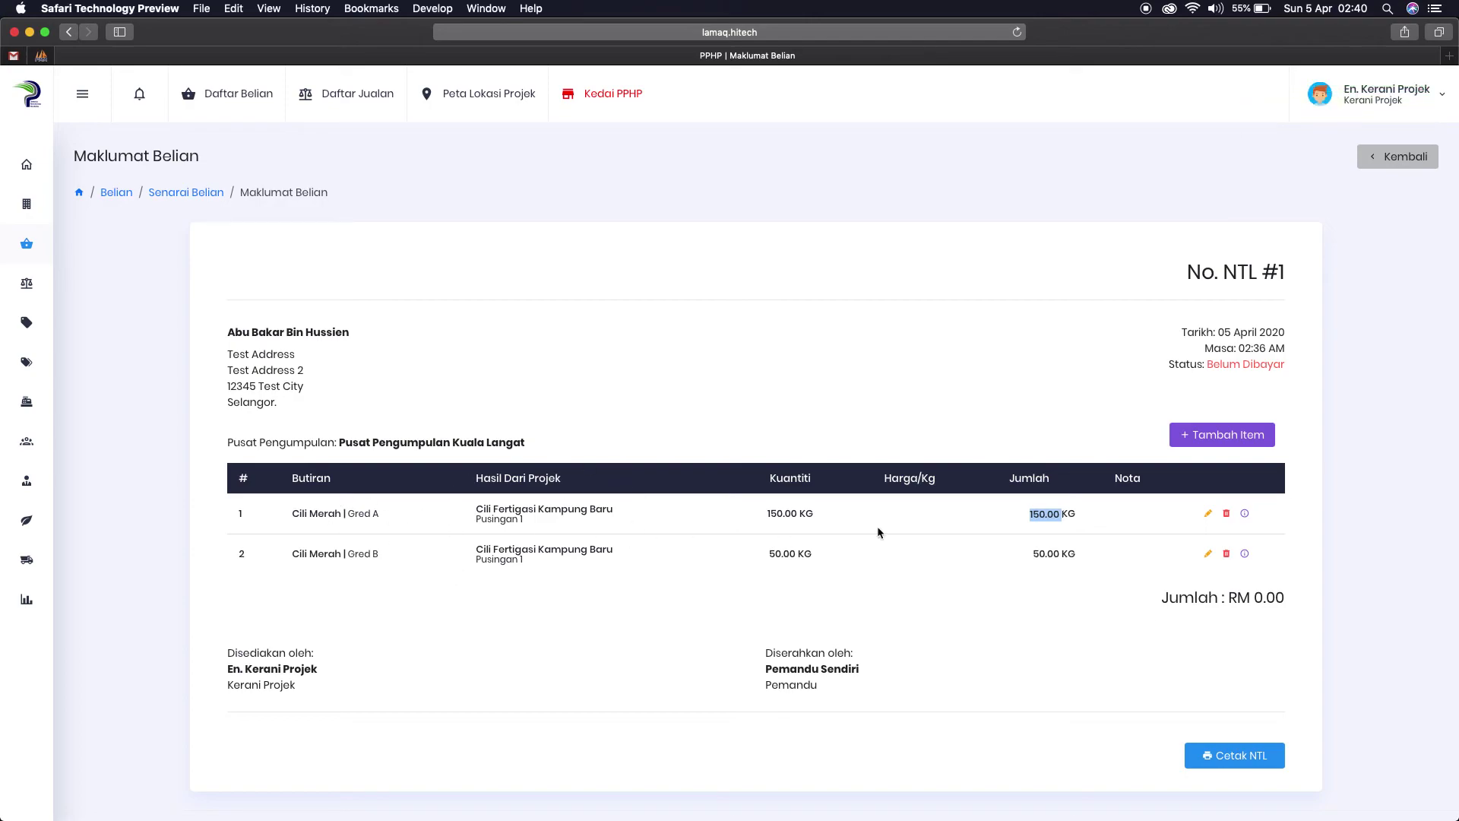
drag(1030, 513, 1062, 514)
drag(768, 514, 799, 510)
click(1220, 436)
click(668, 316)
click(629, 376)
click(628, 379)
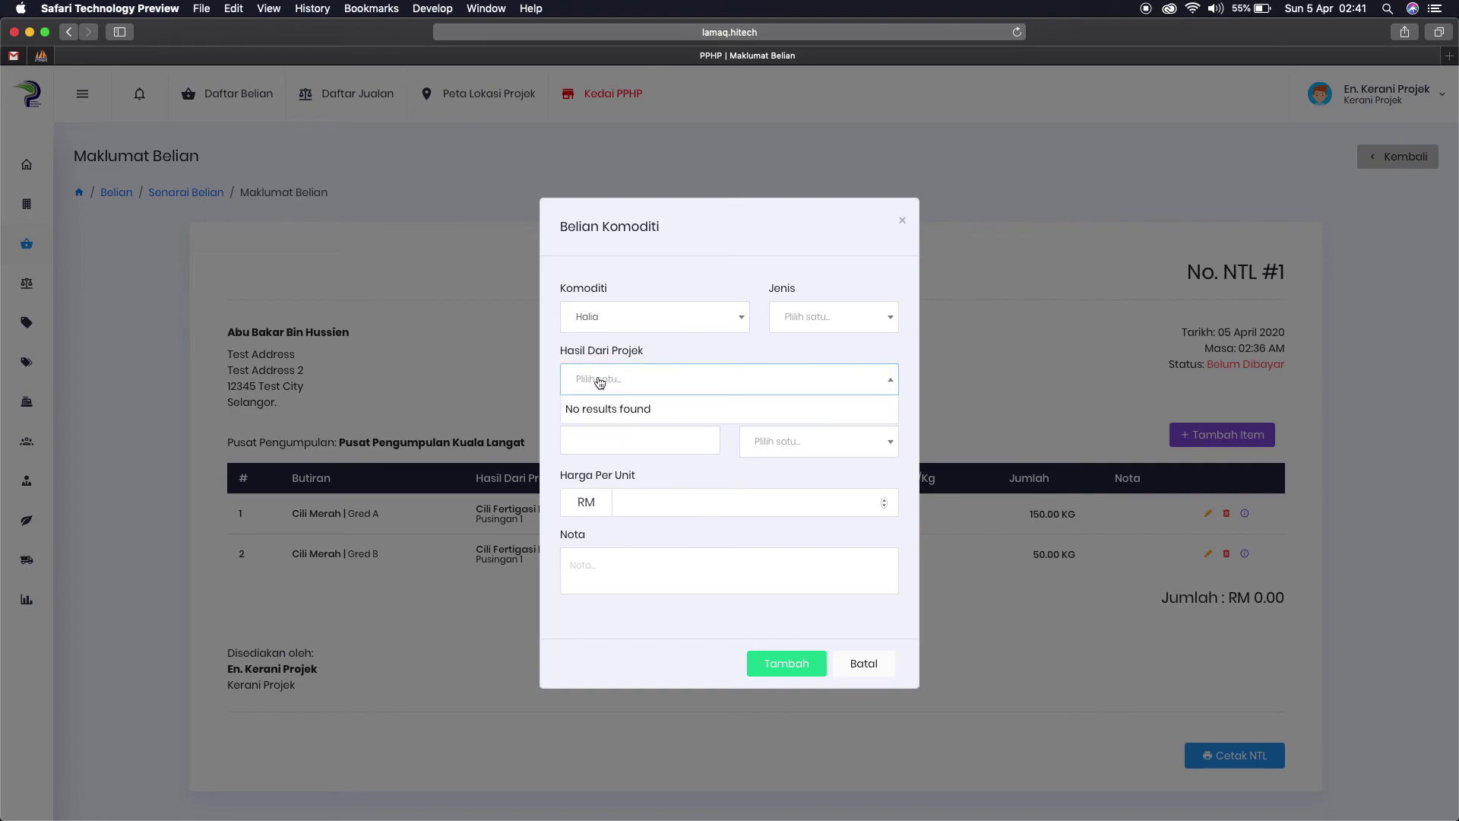
click(648, 320)
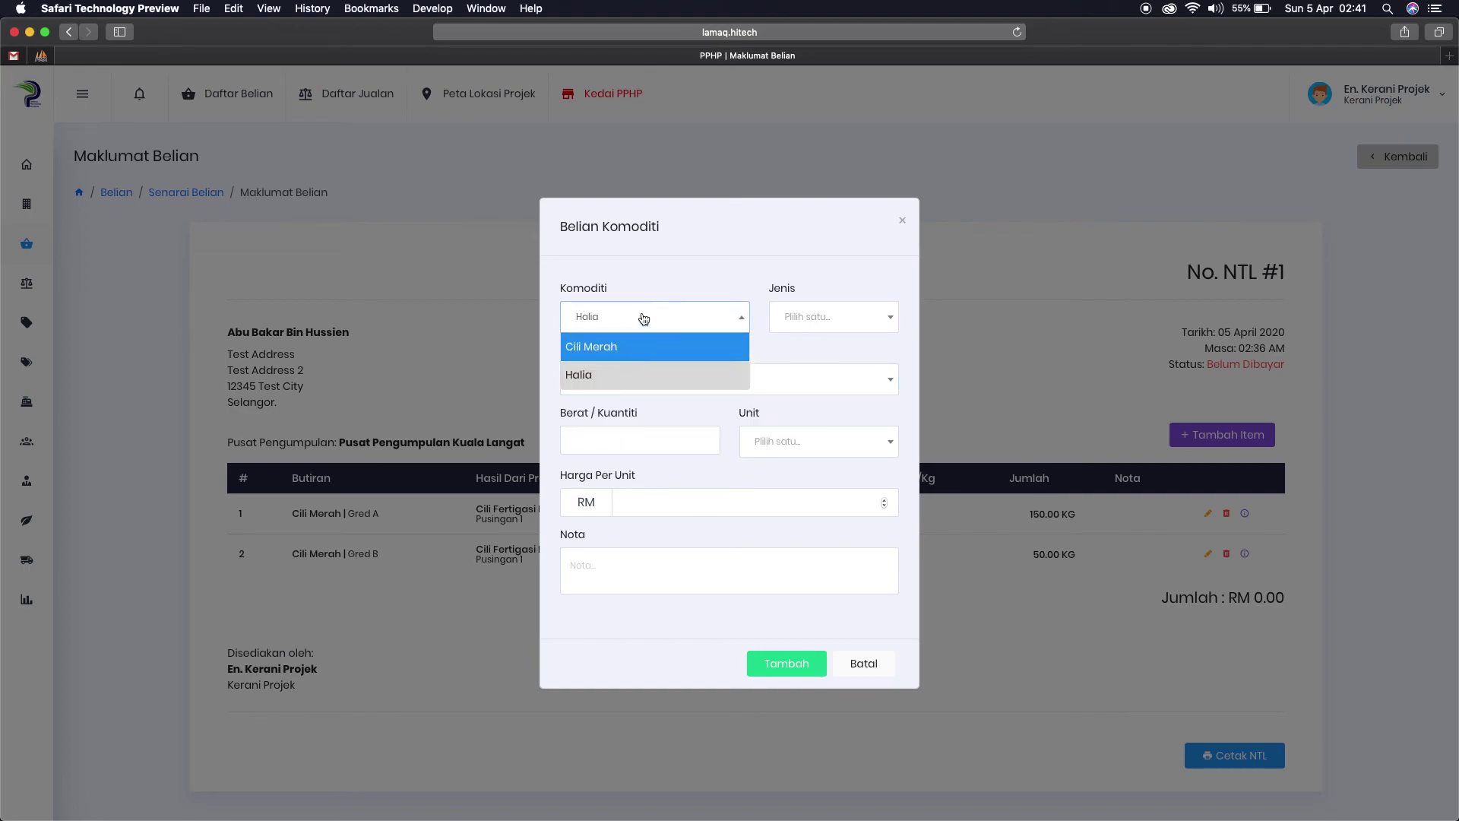
click(769, 355)
click(625, 379)
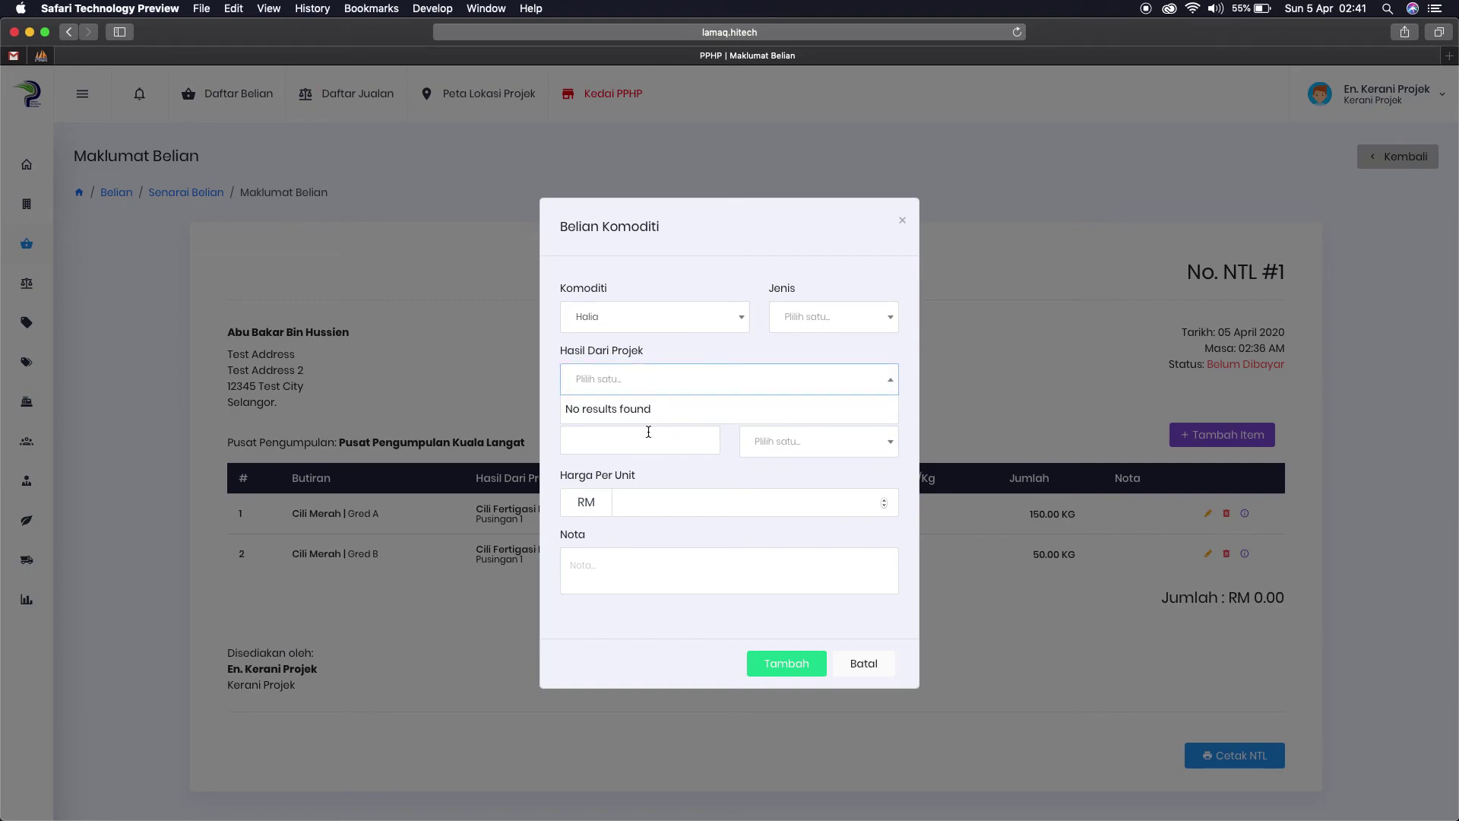
click(808, 600)
click(867, 661)
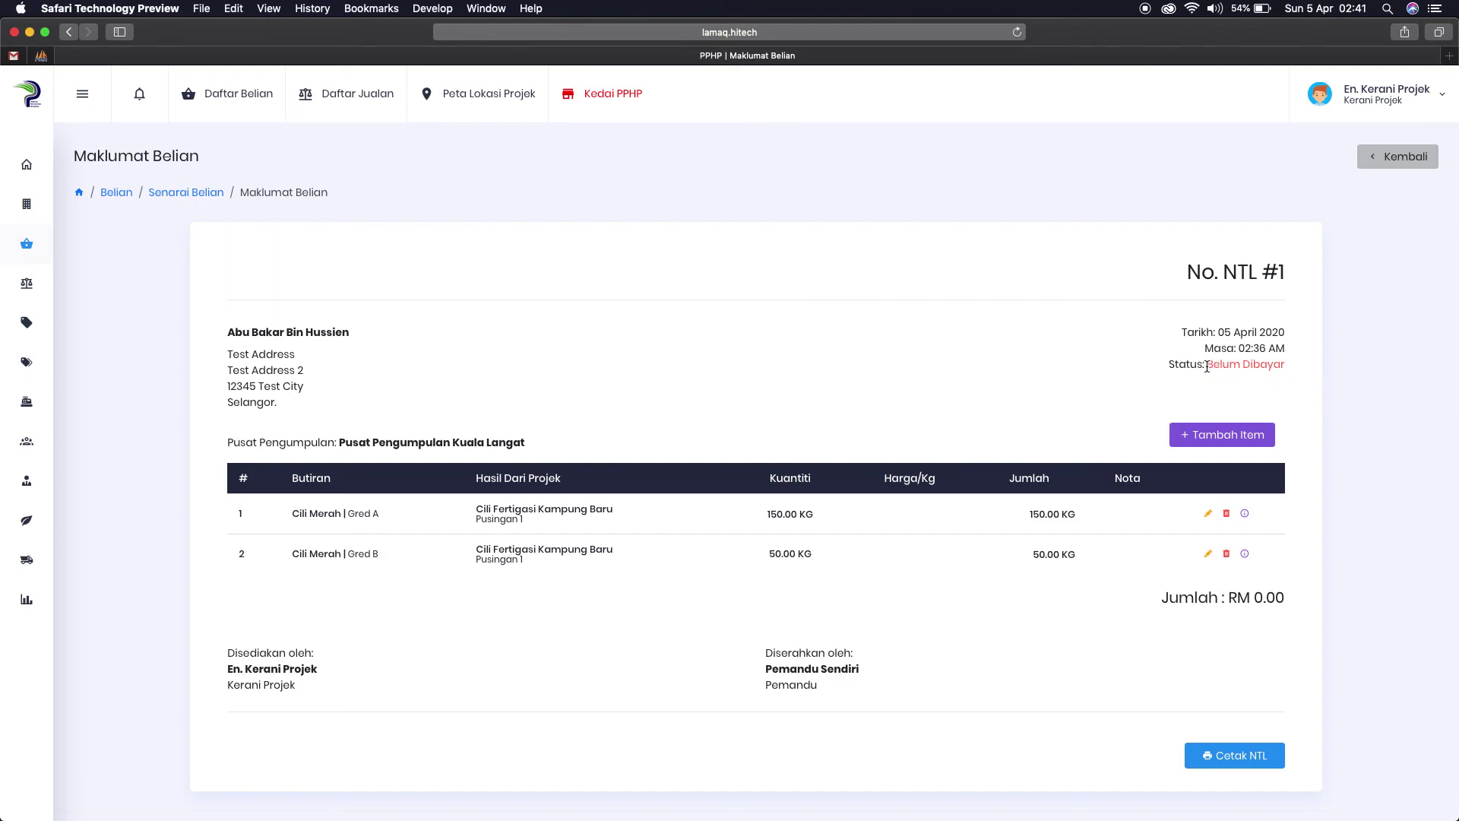
drag(1208, 365, 1284, 364)
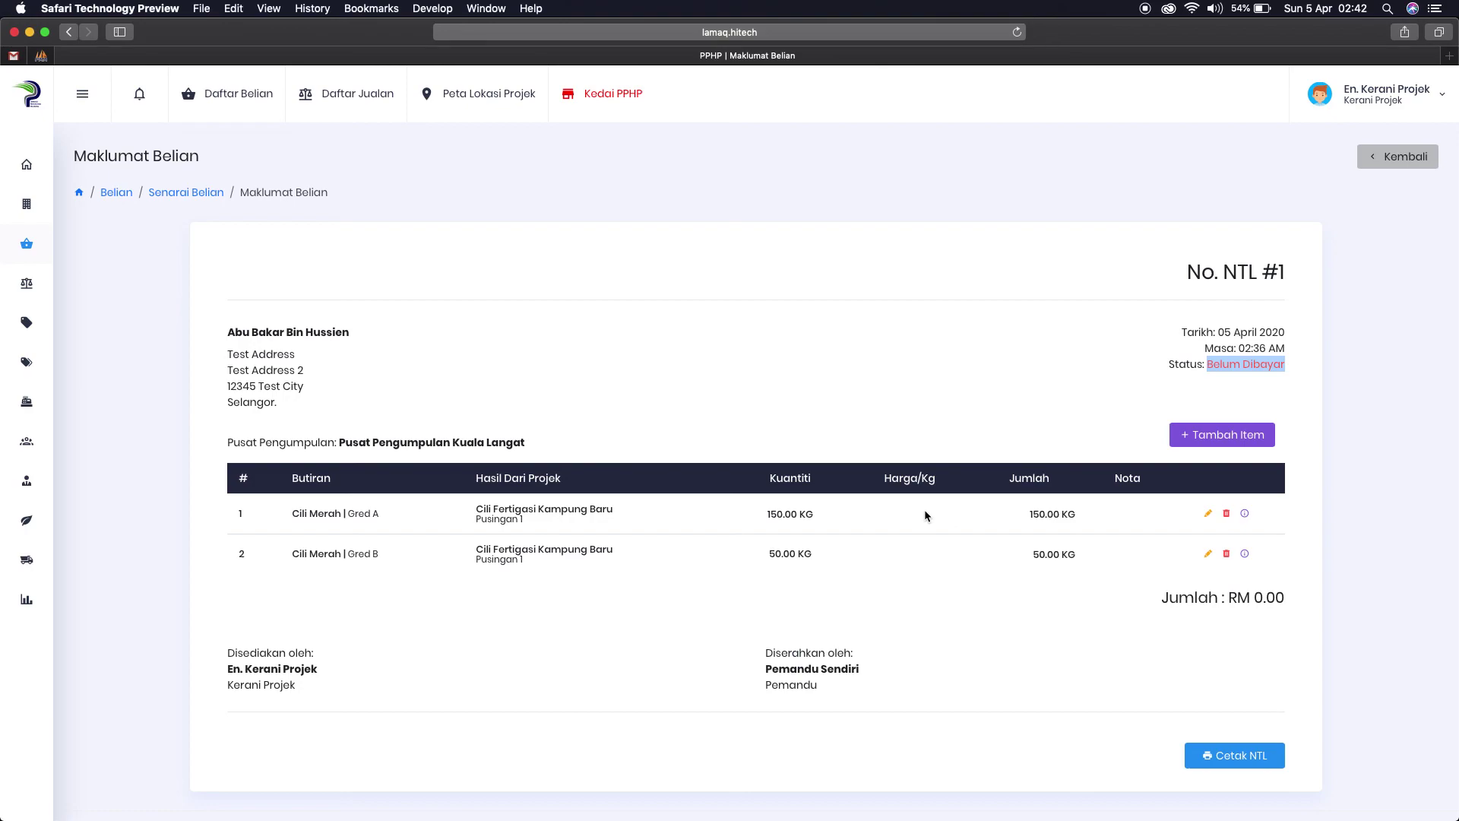
click(930, 372)
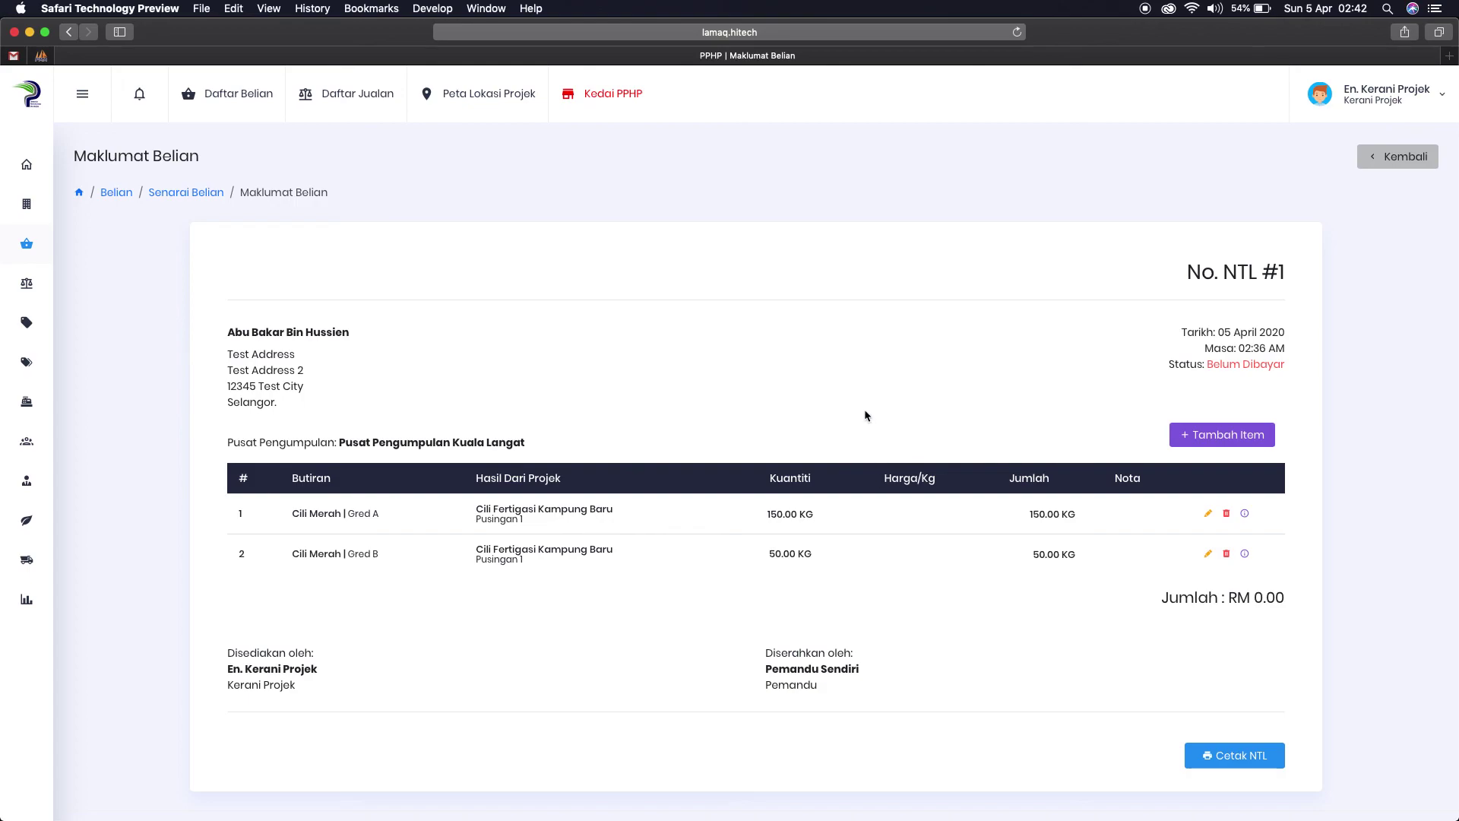